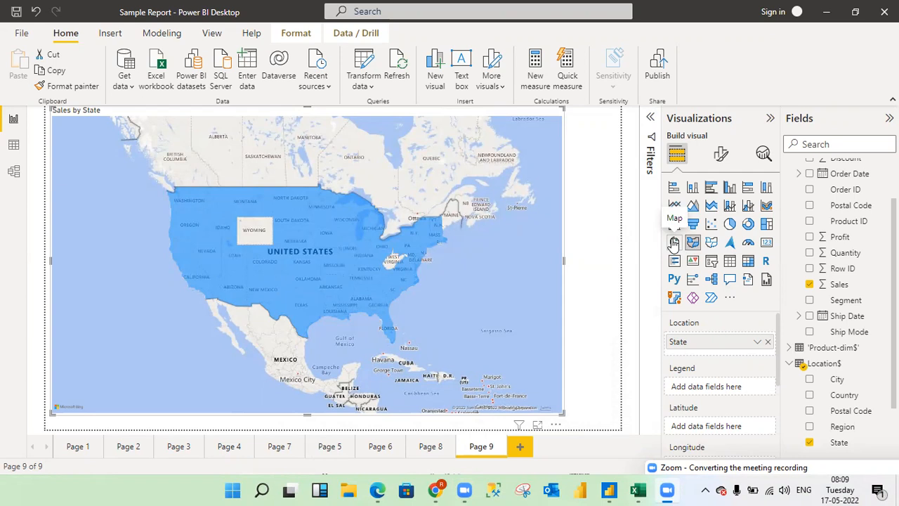
Compare the Profit and Sales map on Page 8 with the Sales by State filled map on Page 9
{"action": "left_click", "coordinate": [432, 447]}
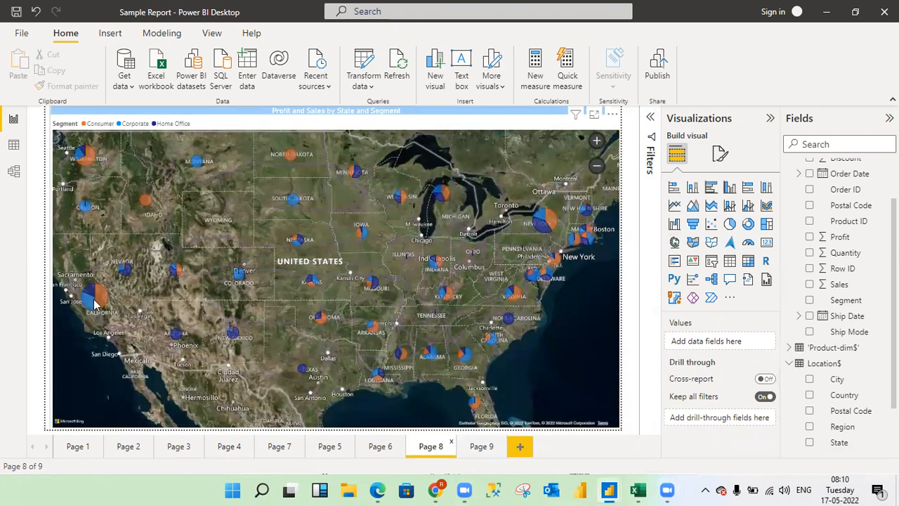
{"action": "mouse_move", "coordinate": [97, 304]}
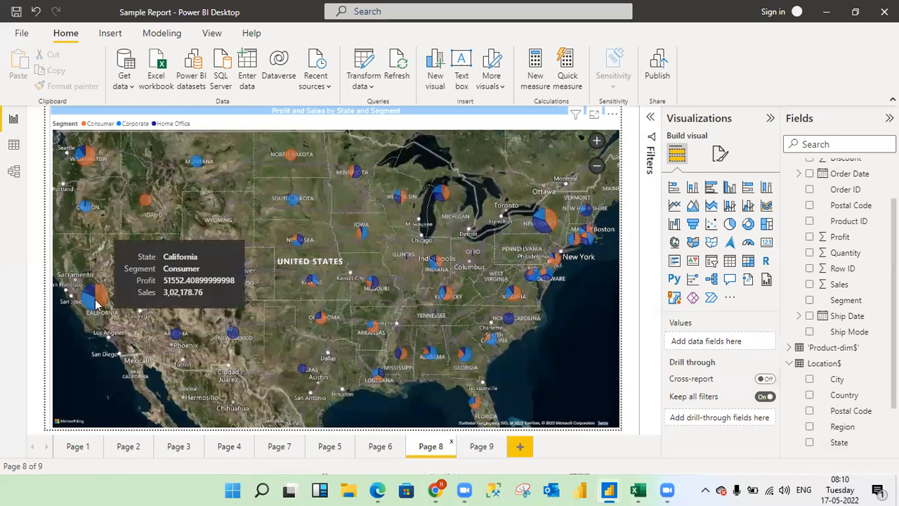
{"action": "left_click", "coordinate": [478, 447]}
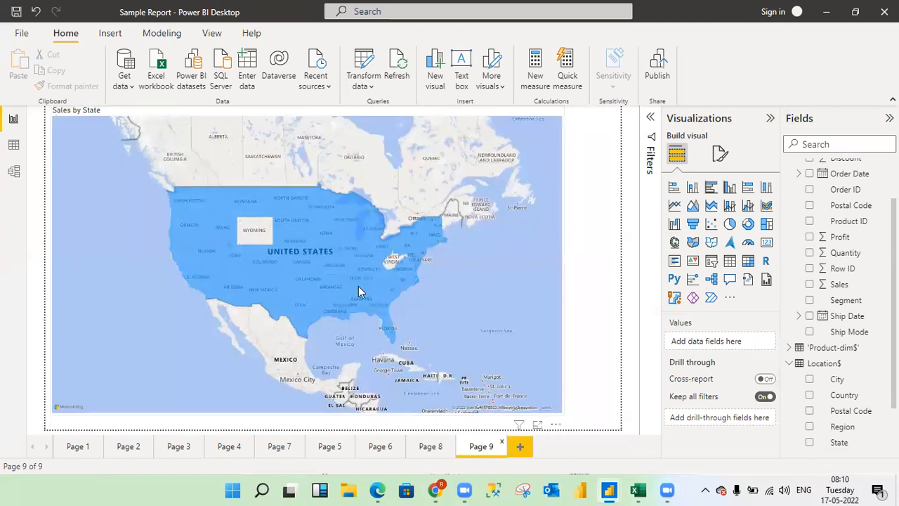
{"action": "mouse_move", "coordinate": [338, 253]}
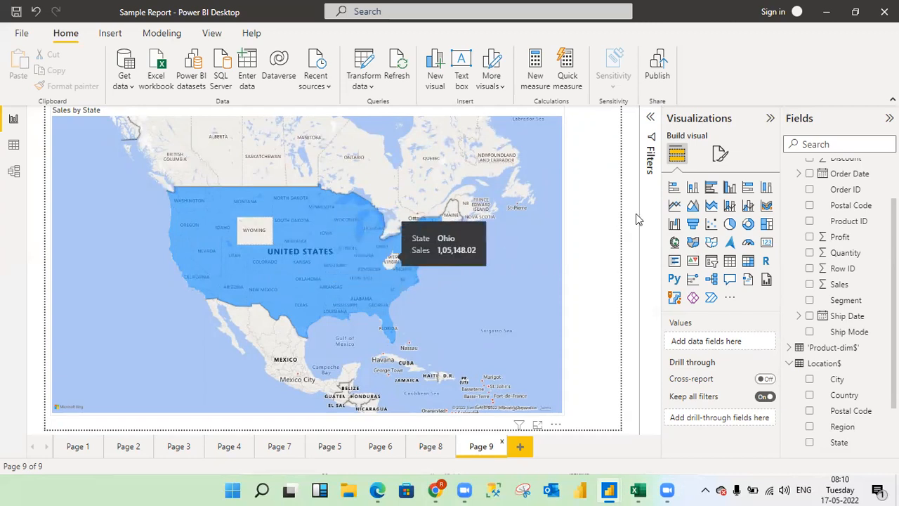
{"action": "left_click", "coordinate": [718, 154]}
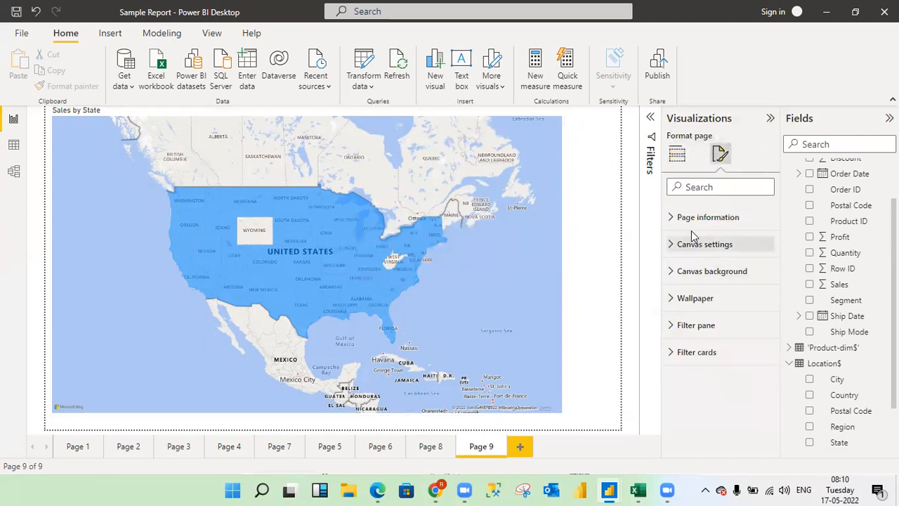
{"action": "left_click", "coordinate": [679, 156]}
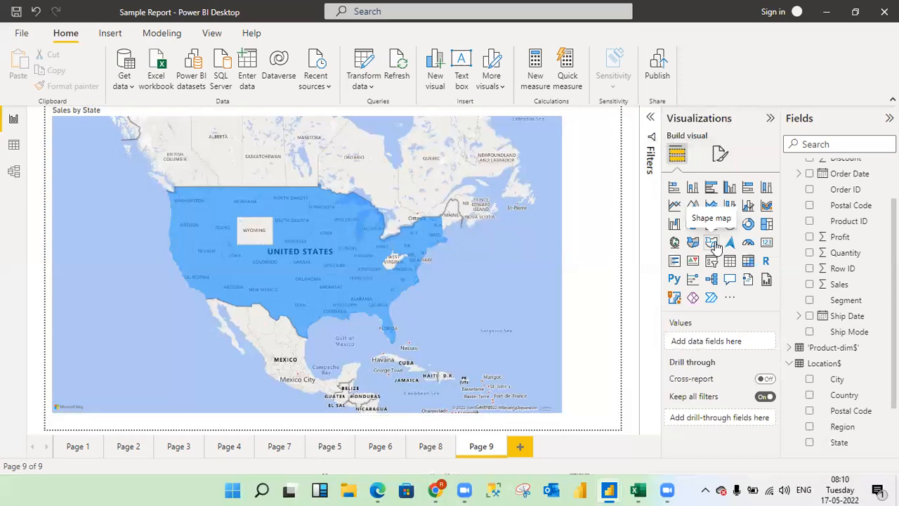
Add a new report page and paste a copy of Page 9's Sales by State filled map onto it
{"action": "left_click", "coordinate": [520, 447]}
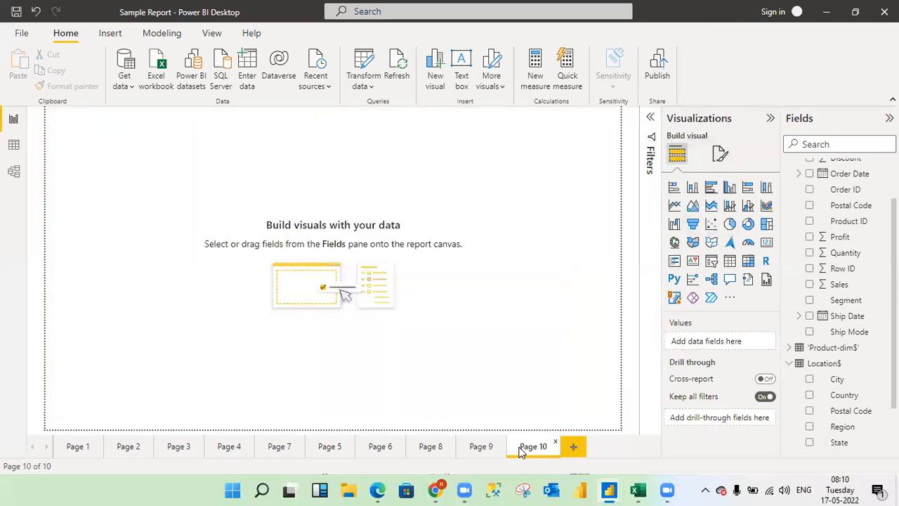
{"action": "left_click", "coordinate": [478, 448]}
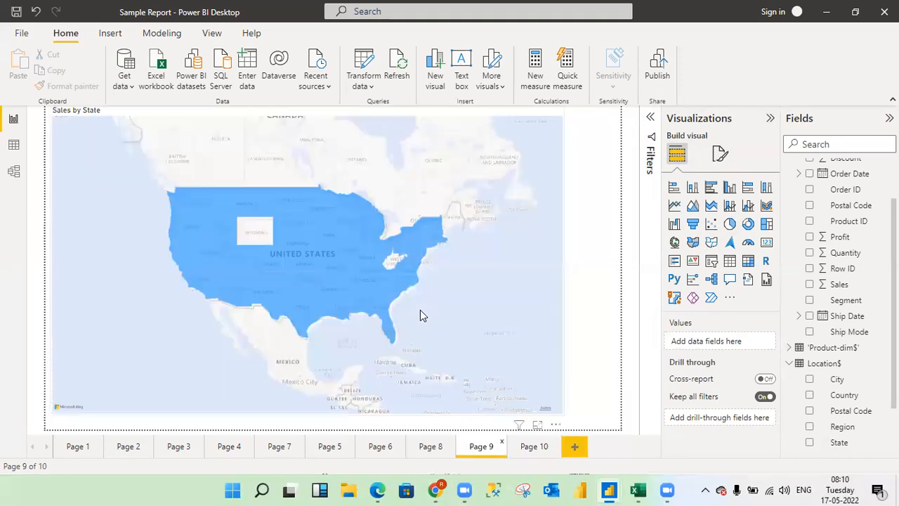
{"action": "left_click", "coordinate": [506, 271]}
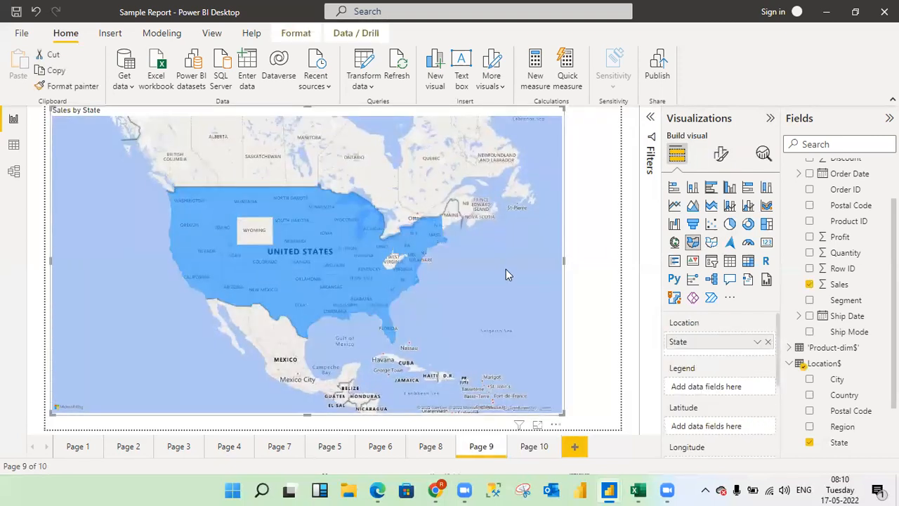
{"action": "left_click", "coordinate": [532, 450]}
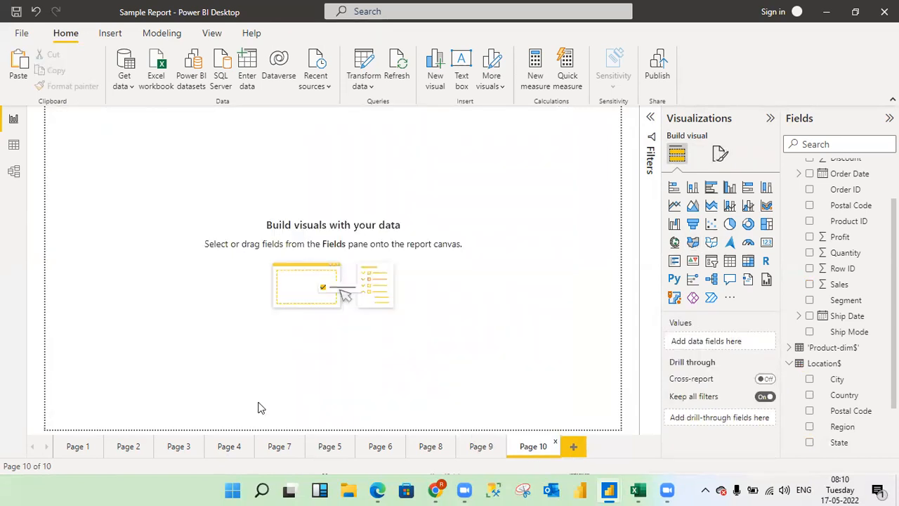
{"action": "key", "text": "ctrl+v"}
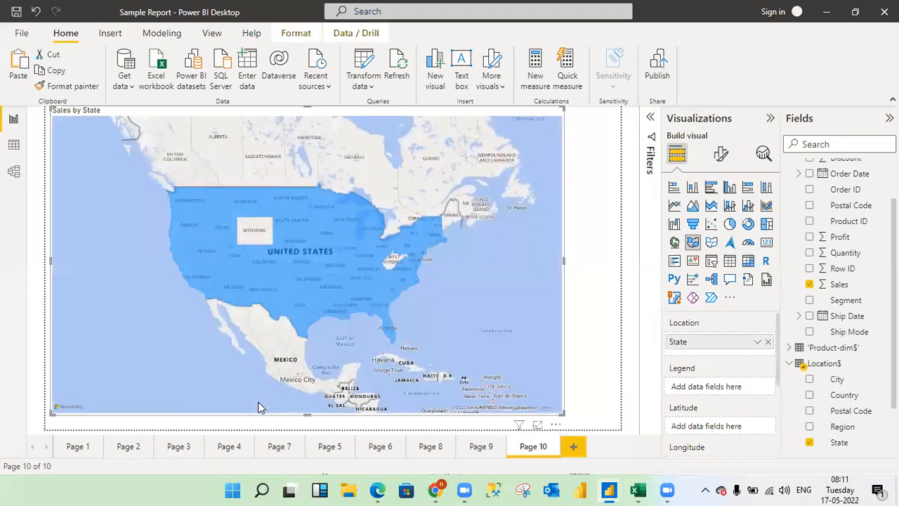
Convert the copied Sales by State map to a shape map and inspect the sales of individual states
{"action": "left_click", "coordinate": [712, 243]}
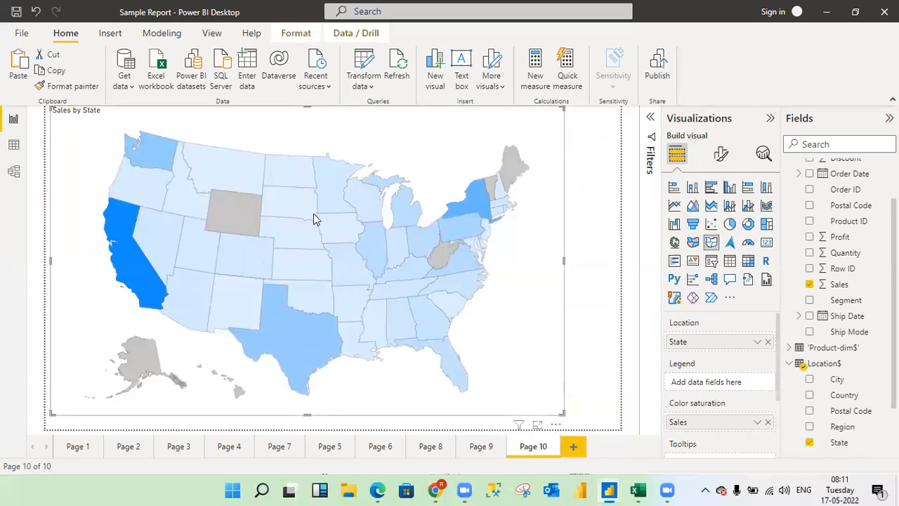
{"action": "mouse_move", "coordinate": [298, 289]}
{"action": "mouse_move", "coordinate": [135, 274]}
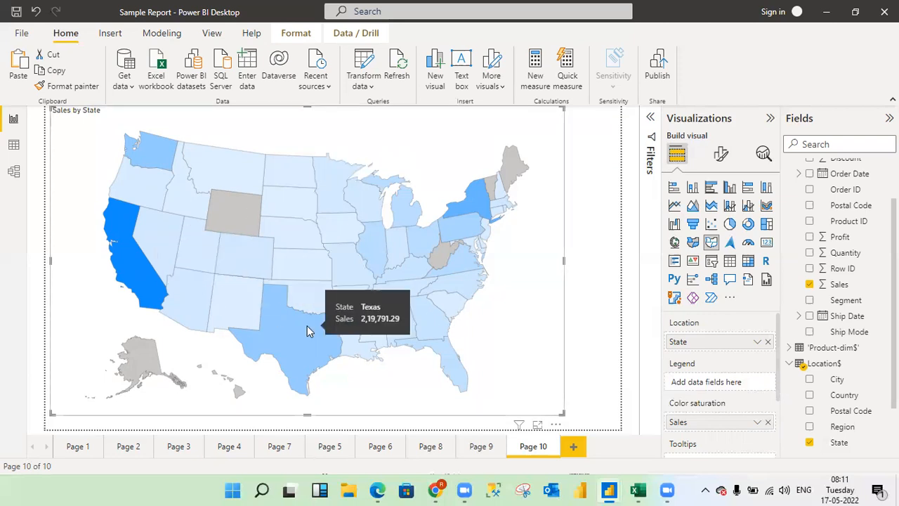
{"action": "left_click_drag", "start_coordinate": [778, 385], "coordinate": [781, 357]}
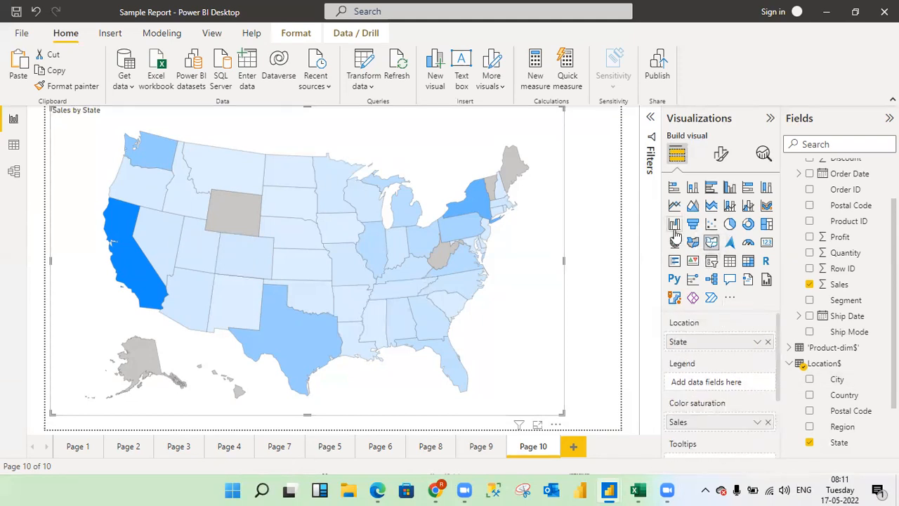
Add another blank report page and collapse the Orders-fact$ table in the field list
{"action": "left_click", "coordinate": [578, 298]}
{"action": "left_click", "coordinate": [574, 448]}
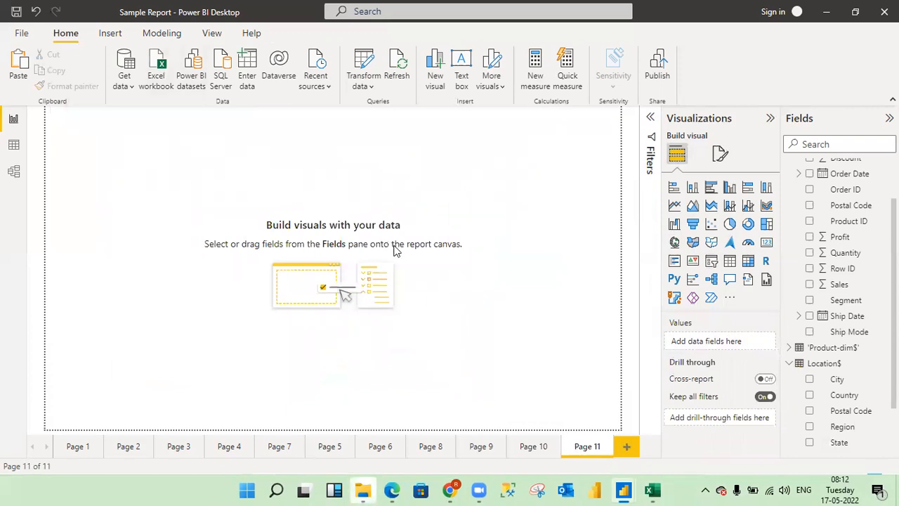
{"action": "scroll", "coordinate": [843, 295], "scroll_direction": "up", "scroll_amount": 2}
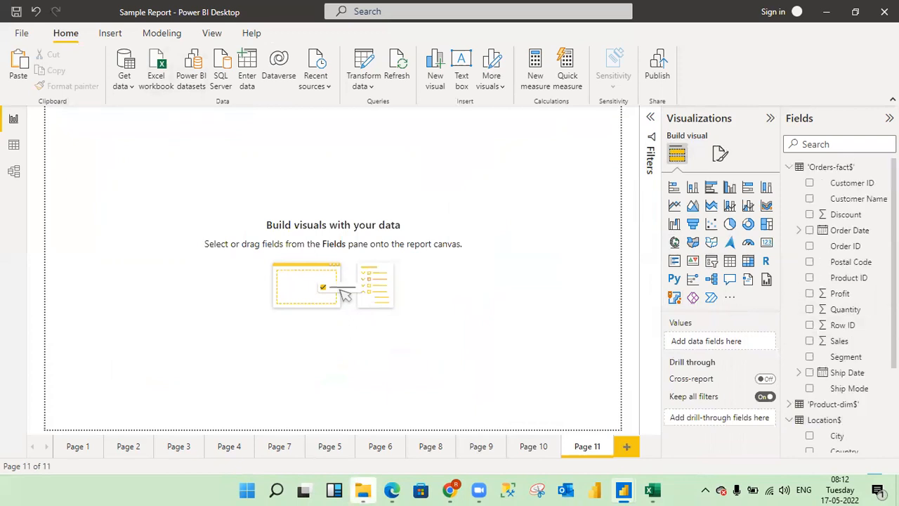
{"action": "left_click", "coordinate": [790, 167]}
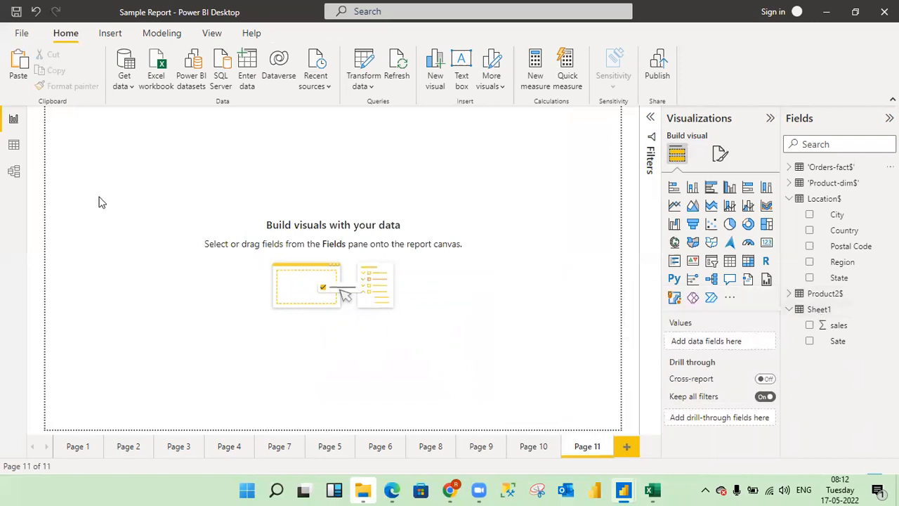
Review the state and sales rows of the Sheet1 table in Data view, and return to the report
{"action": "left_click", "coordinate": [14, 146]}
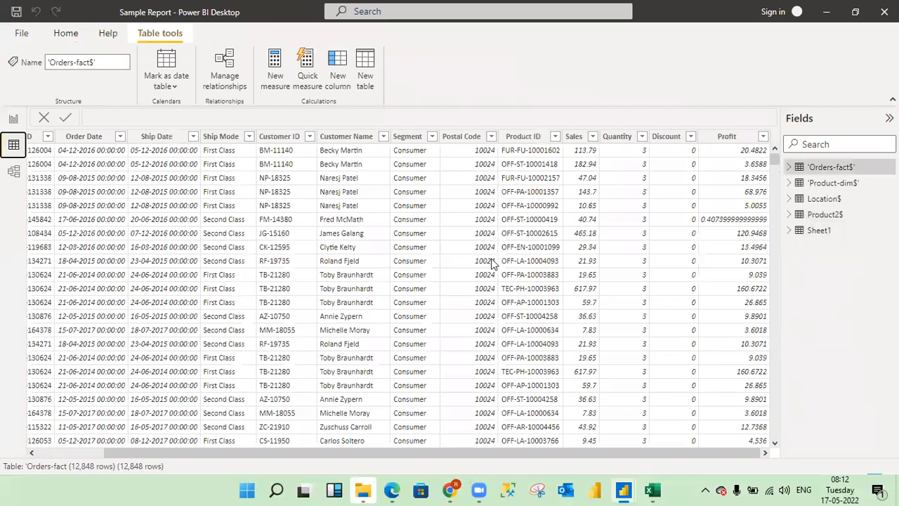
{"action": "left_click", "coordinate": [819, 234]}
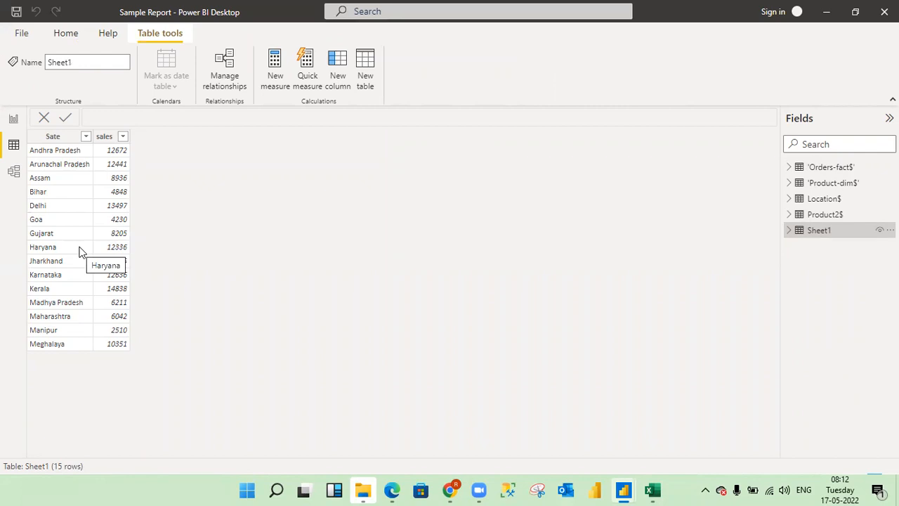
{"action": "left_click", "coordinate": [14, 120]}
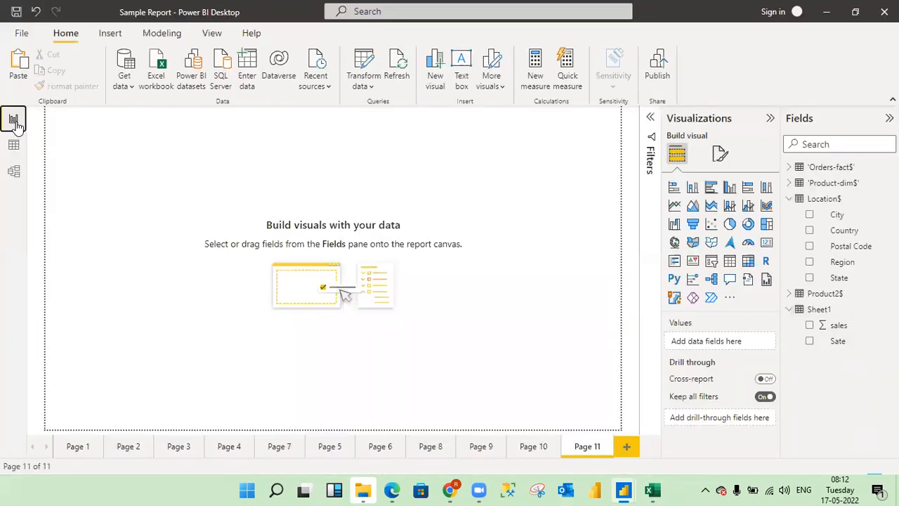
Insert a map visual on Page 11 and enlarge it to cover most of the page
{"action": "left_click", "coordinate": [676, 243]}
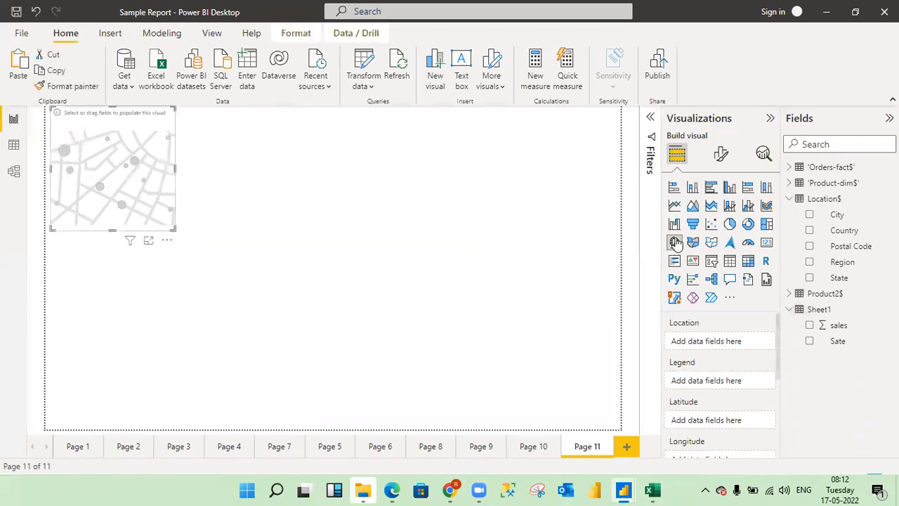
{"action": "left_click_drag", "start_coordinate": [173, 228], "coordinate": [505, 425]}
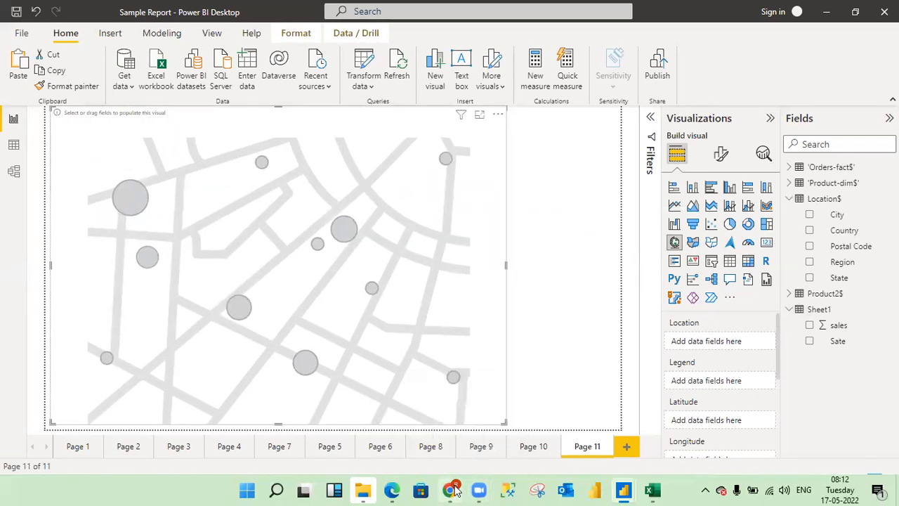
Switch to Chrome and search Google for "list of states in india", showing all results instead of images
{"action": "left_click", "coordinate": [450, 489]}
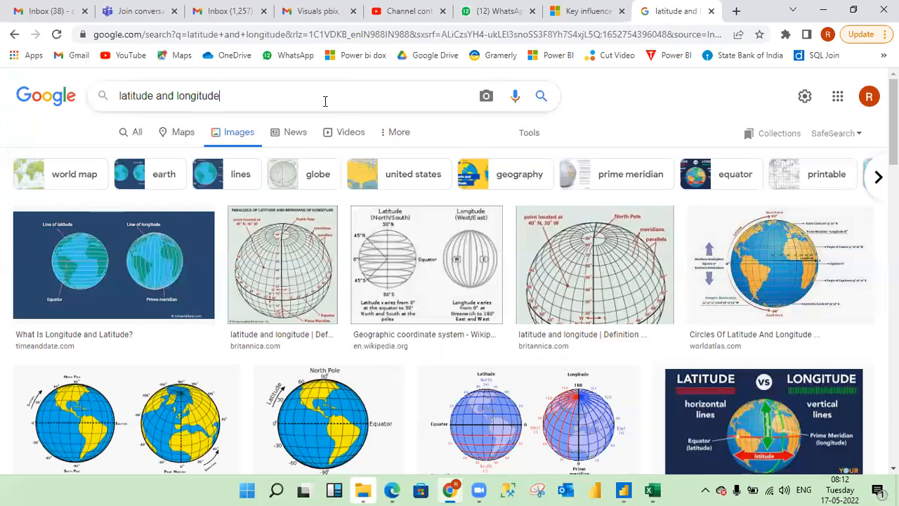
{"action": "left_click", "coordinate": [325, 101]}
{"action": "key", "text": "BackSpace"}
{"action": "key", "text": "BackSpace"}
{"action": "key", "text": "BackSpace"}
{"action": "key", "text": "BackSpace"}
{"action": "key", "text": "BackSpace"}
{"action": "key", "text": "BackSpace"}
{"action": "key", "text": "BackSpace"}
{"action": "key", "text": "BackSpace"}
{"action": "key", "text": "BackSpace"}
{"action": "key", "text": "BackSpace"}
{"action": "key", "text": "BackSpace"}
{"action": "key", "text": "BackSpace"}
{"action": "key", "text": "BackSpace"}
{"action": "key", "text": "BackSpace"}
{"action": "key", "text": "BackSpace"}
{"action": "key", "text": "BackSpace"}
{"action": "key", "text": "BackSpace"}
{"action": "key", "text": "BackSpace"}
{"action": "key", "text": "BackSpace"}
{"action": "key", "text": "BackSpace"}
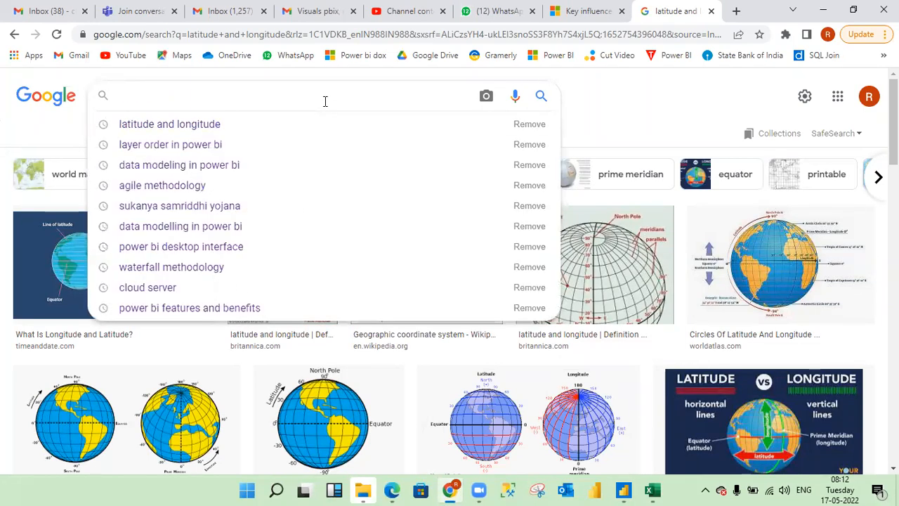
{"action": "type", "text": "list of "}
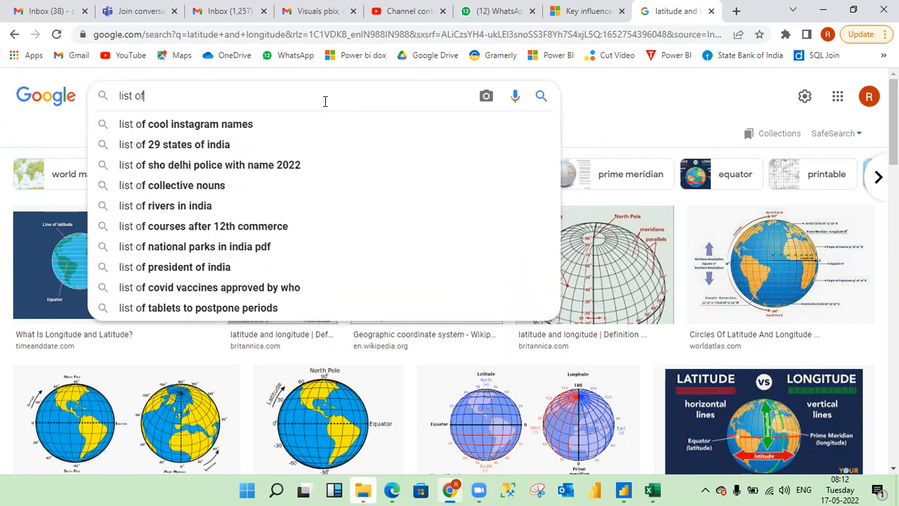
{"action": "type", "text": "st"}
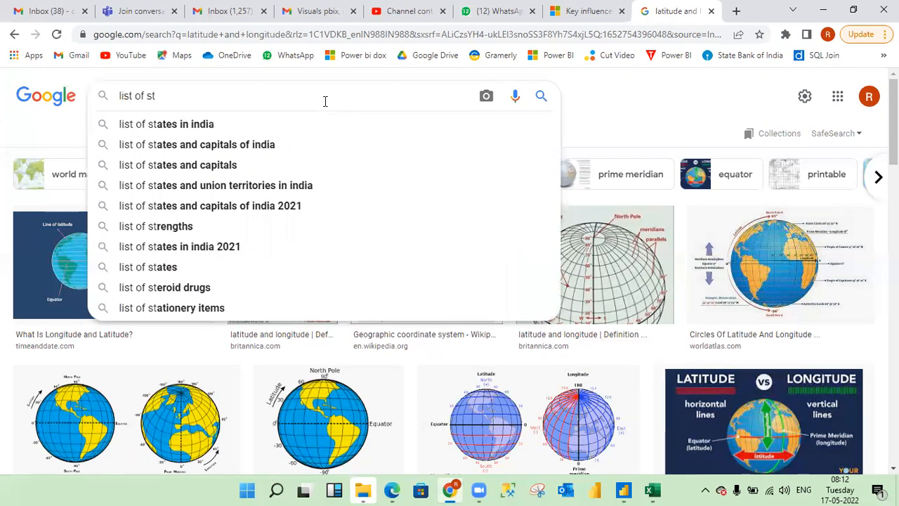
{"action": "type", "text": "ates"}
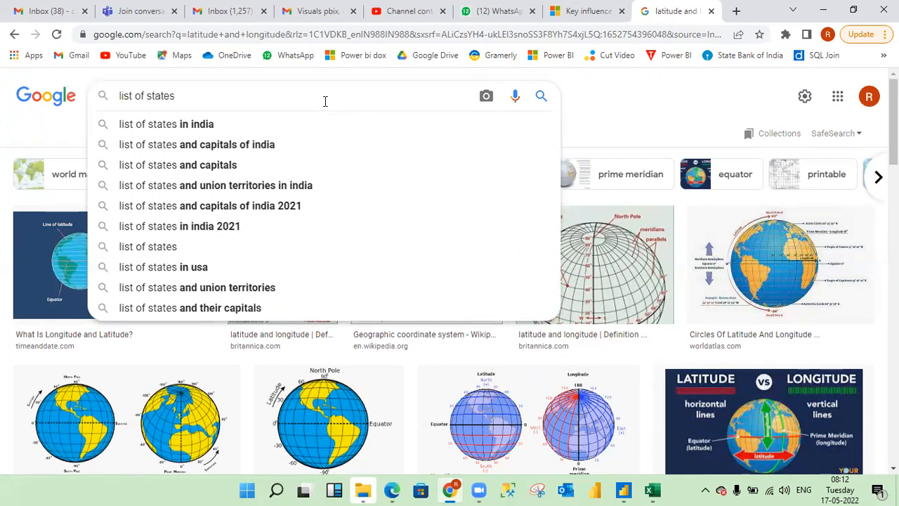
{"action": "left_click", "coordinate": [188, 125]}
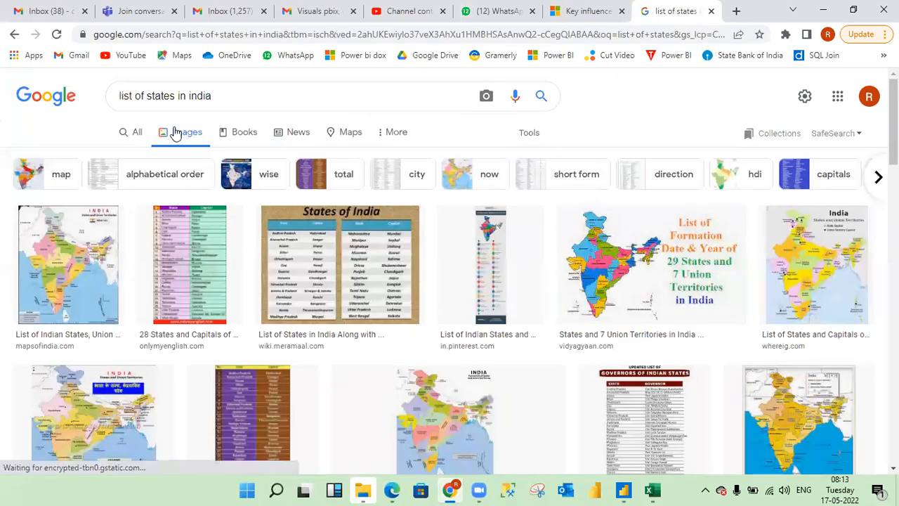
{"action": "left_click", "coordinate": [141, 134]}
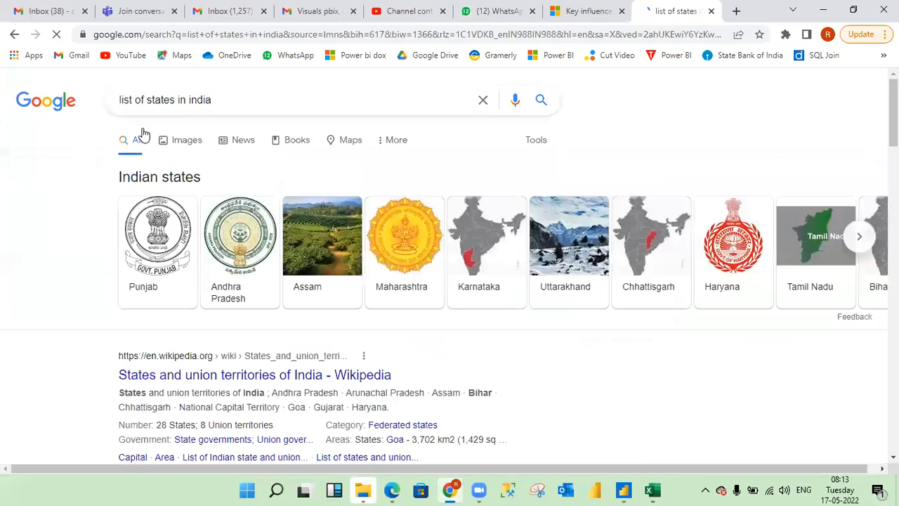
Open the Wikipedia article on the states and union territories of India and look through its table of states
{"action": "left_click", "coordinate": [320, 377]}
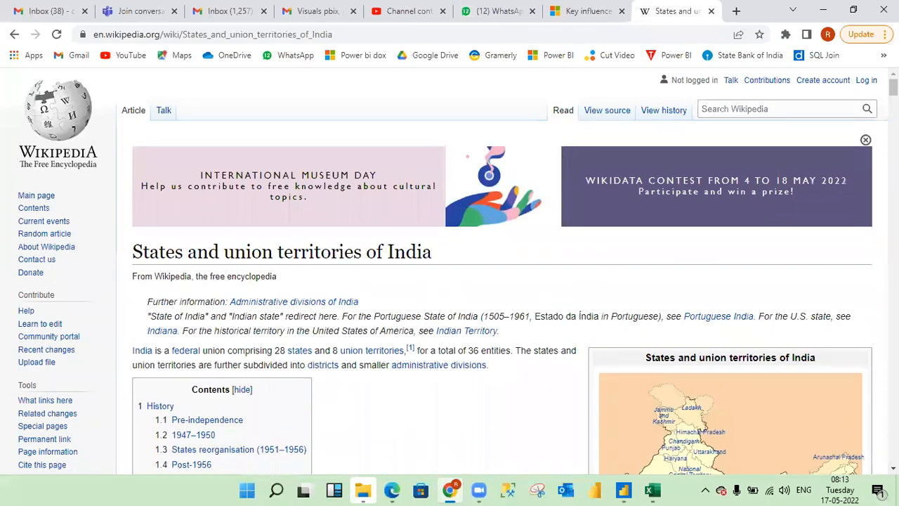
{"action": "left_click_drag", "start_coordinate": [894, 87], "coordinate": [894, 181]}
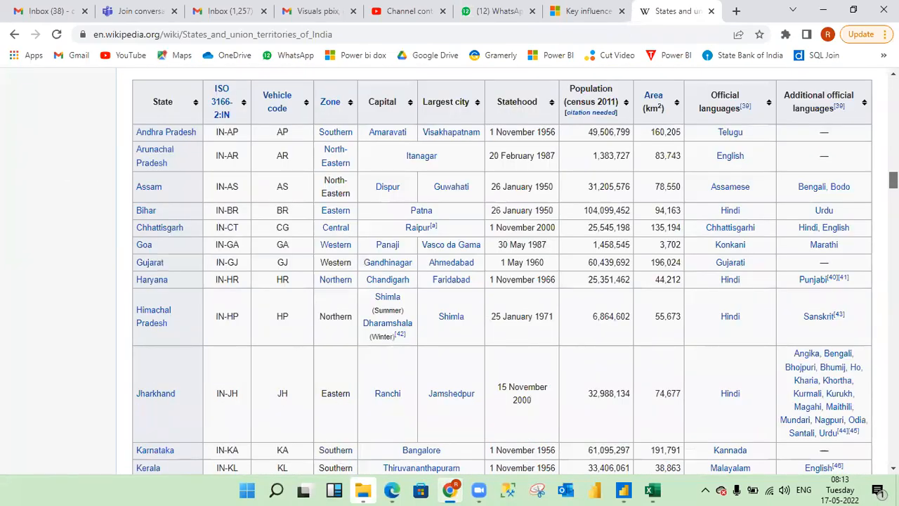
{"action": "left_click_drag", "start_coordinate": [893, 181], "coordinate": [893, 74]}
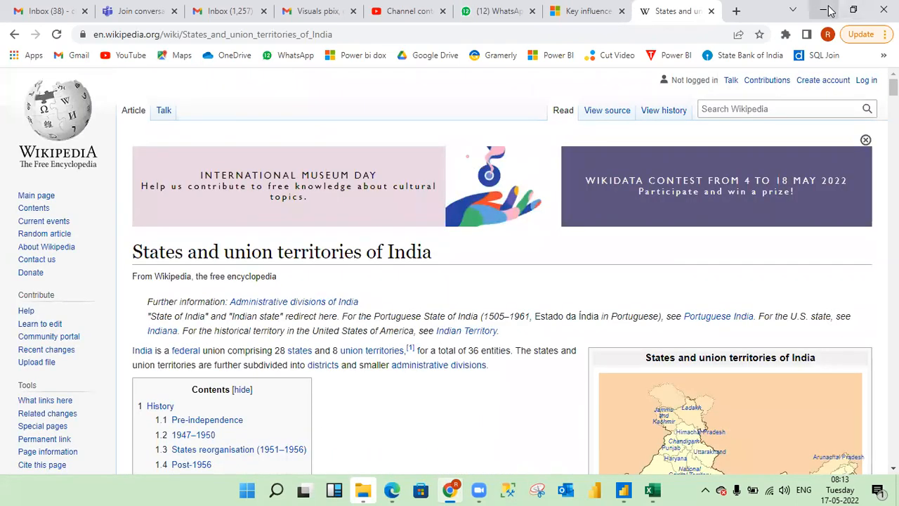
Switch back to Power BI Desktop and add Sheet1's Sate and sales fields to the map visual
{"action": "left_click", "coordinate": [824, 10]}
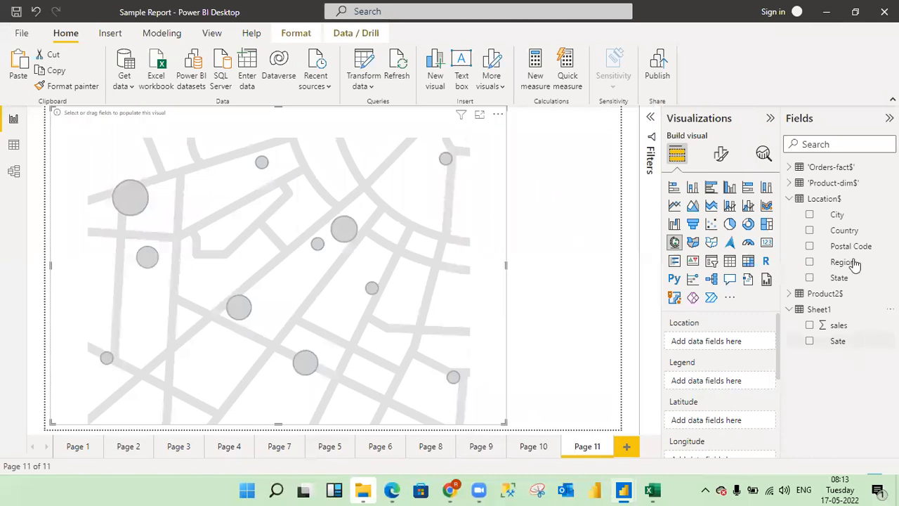
{"action": "left_click", "coordinate": [810, 342]}
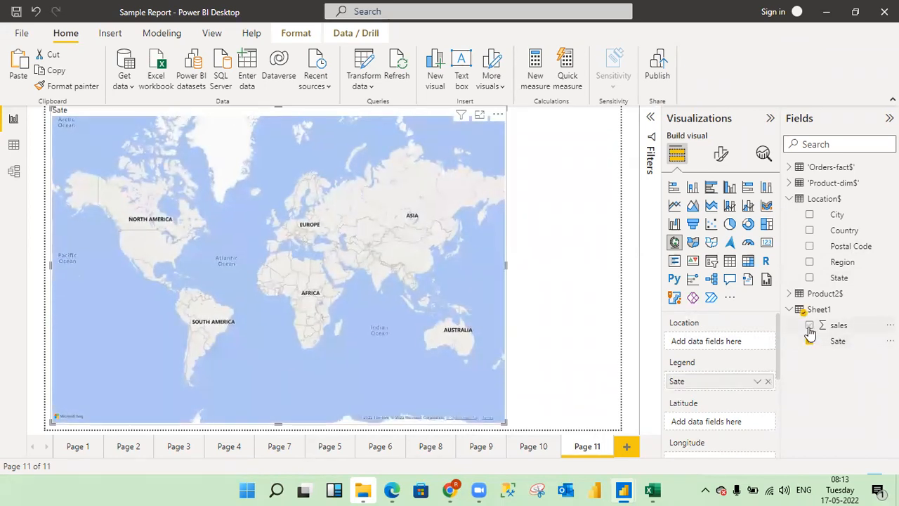
{"action": "left_click", "coordinate": [810, 326]}
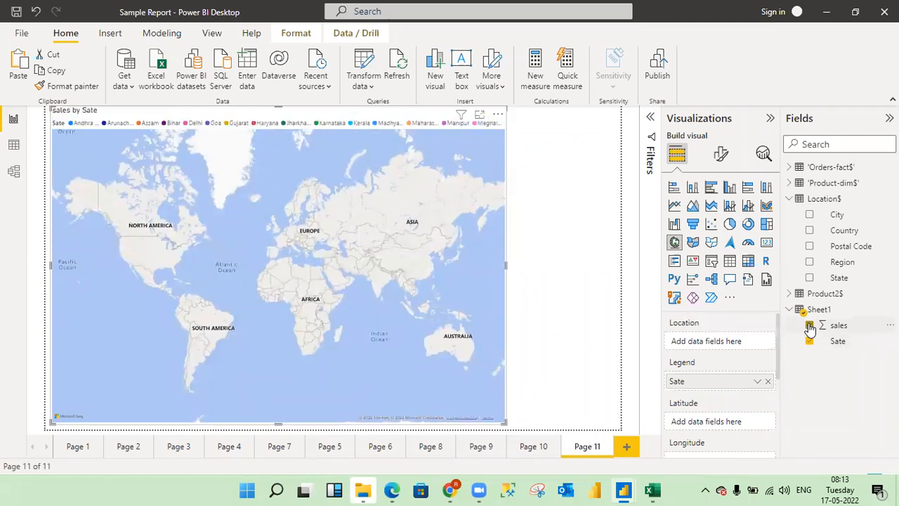
Move the Sate field from the legend to the location of the map and enlarge the visual to fill the page
{"action": "left_click_drag", "start_coordinate": [697, 383], "coordinate": [708, 342]}
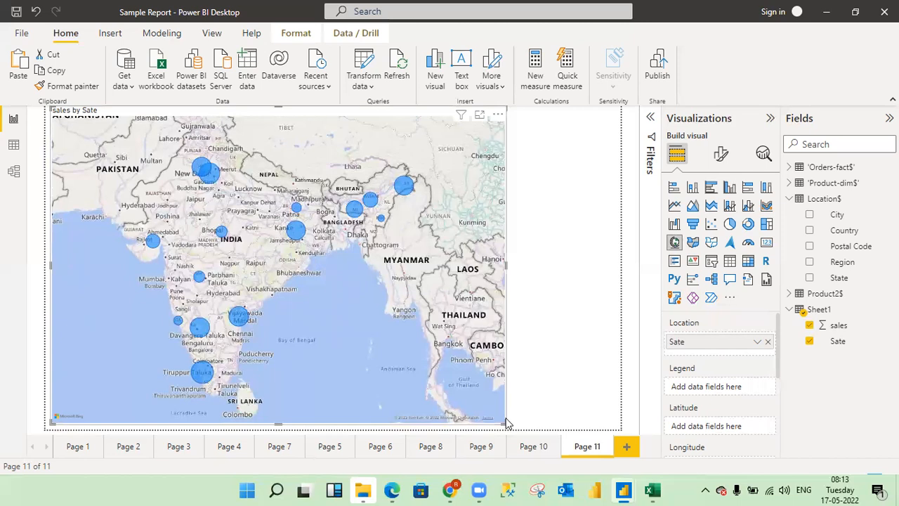
{"action": "left_click_drag", "start_coordinate": [503, 419], "coordinate": [612, 426]}
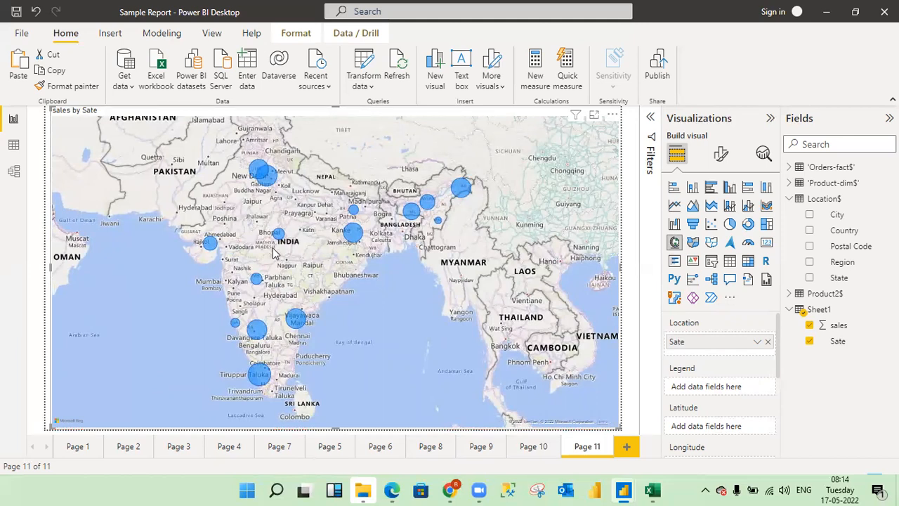
{"action": "mouse_move", "coordinate": [279, 240]}
Set the map style of the sales map to Aerial
{"action": "left_click", "coordinate": [718, 156]}
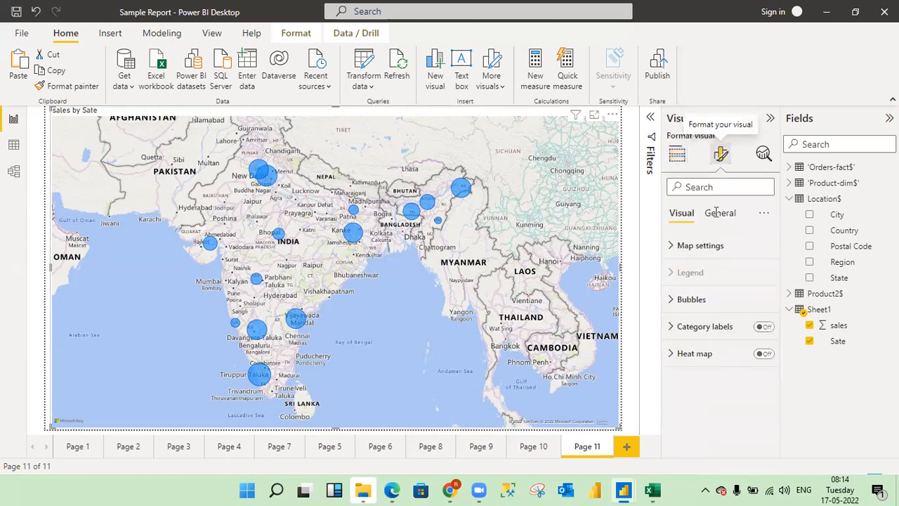
{"action": "left_click", "coordinate": [671, 246]}
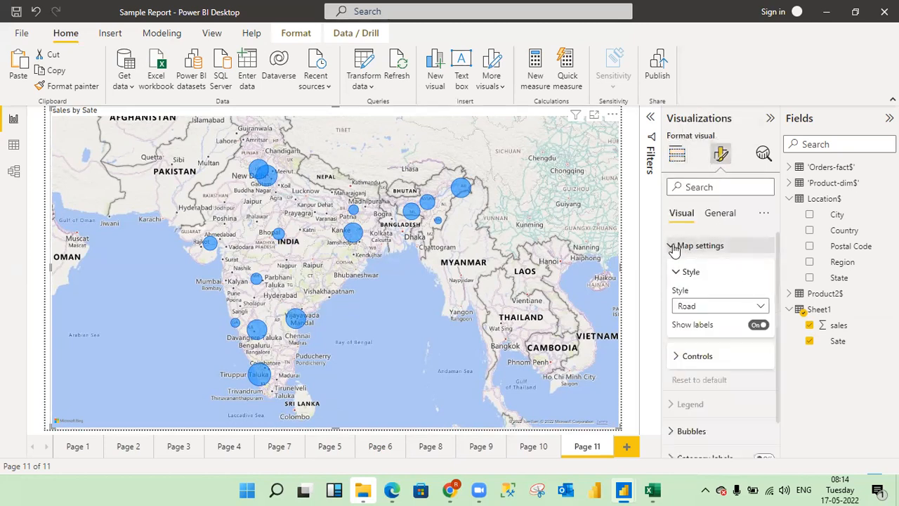
{"action": "left_click", "coordinate": [762, 309]}
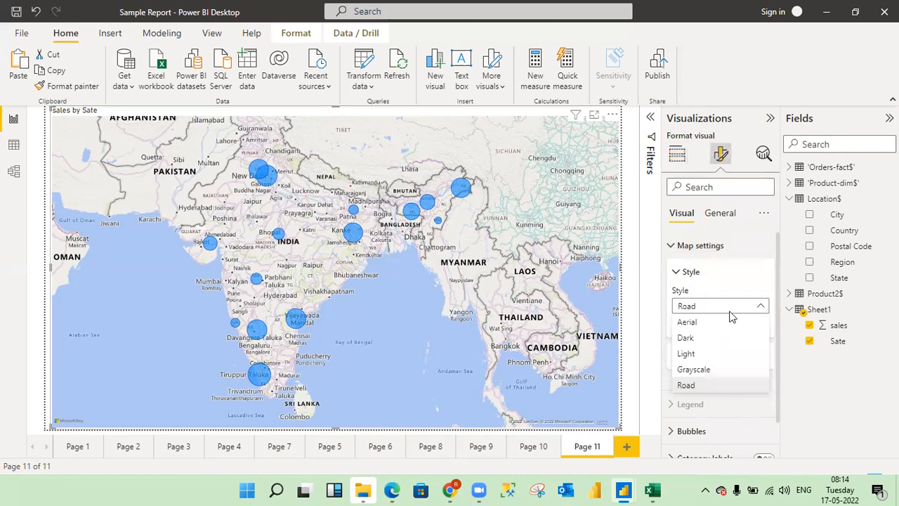
{"action": "left_click", "coordinate": [687, 323]}
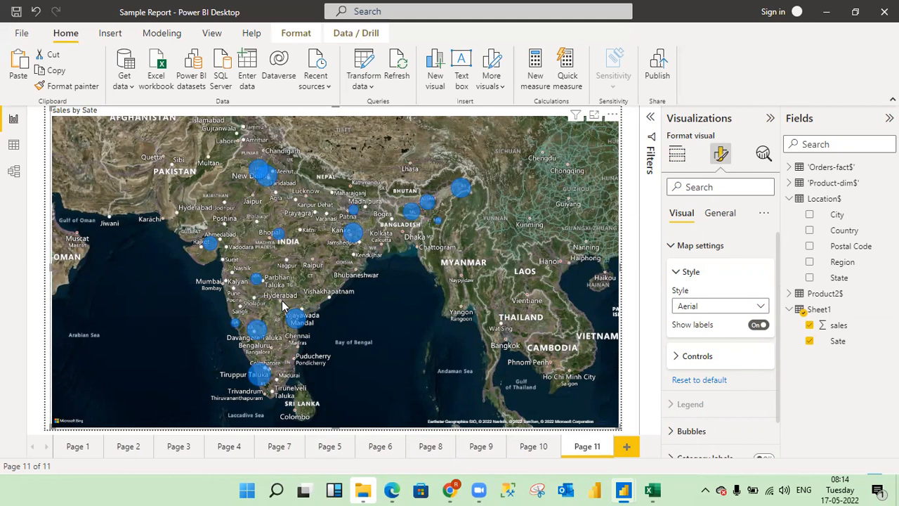
{"action": "left_click", "coordinate": [672, 247]}
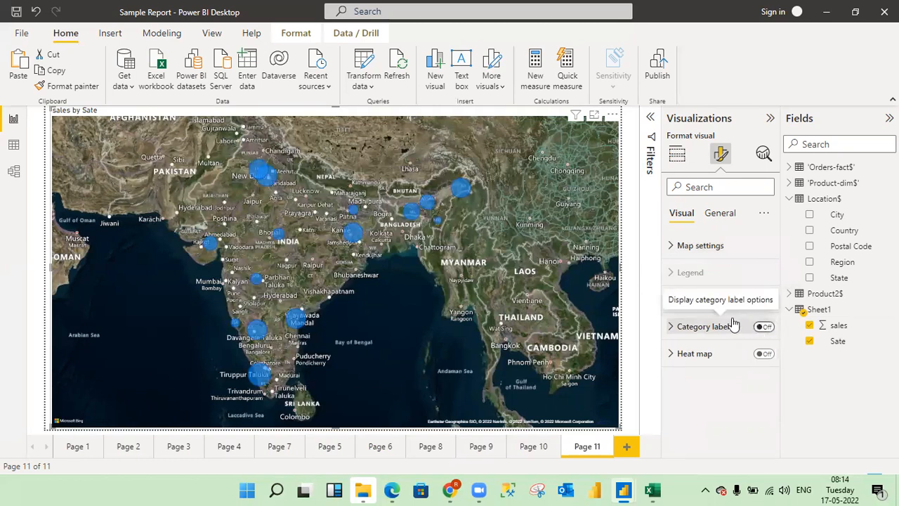
Turn on Show all in the bubble color settings so each state gets its own color option
{"action": "left_click", "coordinate": [673, 300]}
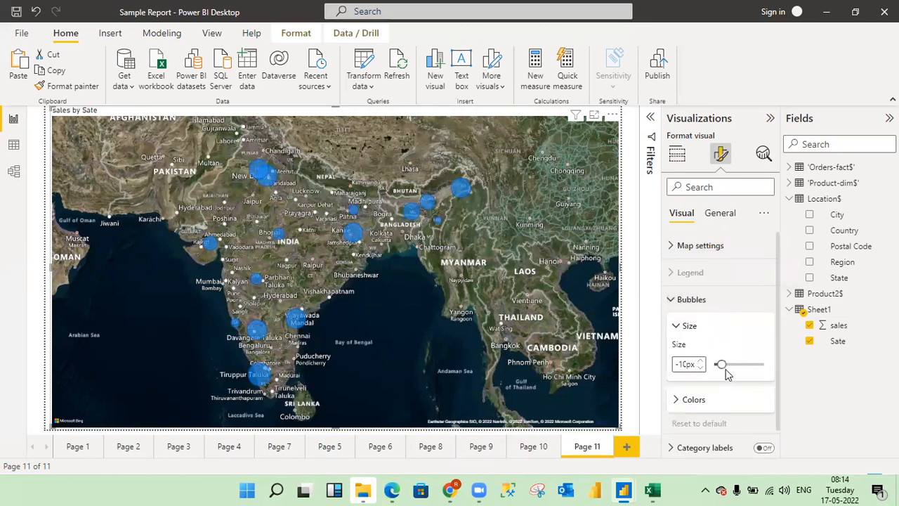
{"action": "left_click", "coordinate": [674, 400]}
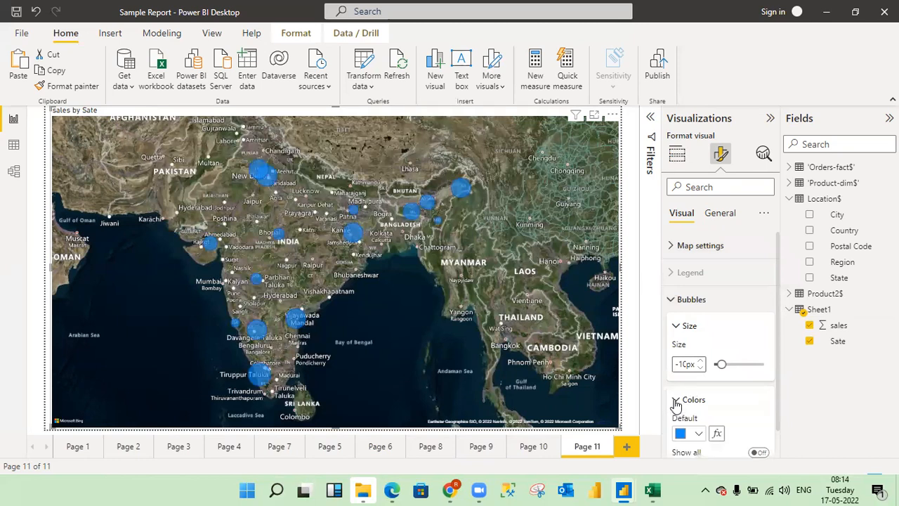
{"action": "left_click_drag", "start_coordinate": [776, 340], "coordinate": [772, 390]}
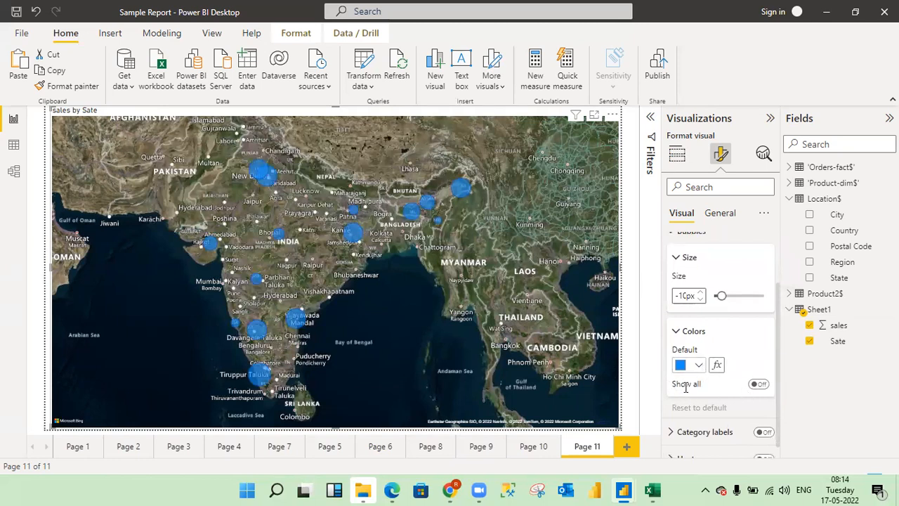
{"action": "left_click", "coordinate": [759, 385]}
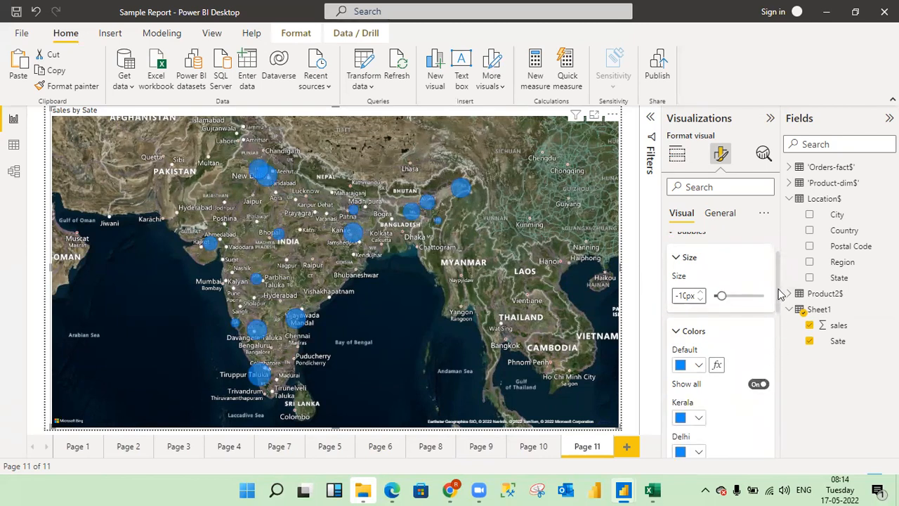
Color the Kerala bubble gold and the Delhi bubble orange
{"action": "left_click_drag", "start_coordinate": [780, 295], "coordinate": [780, 331]}
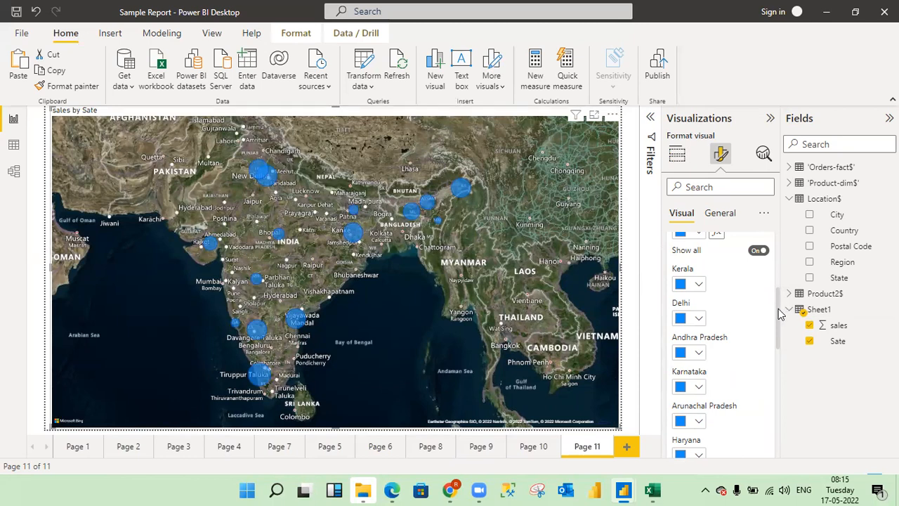
{"action": "left_click_drag", "start_coordinate": [778, 313], "coordinate": [778, 288]}
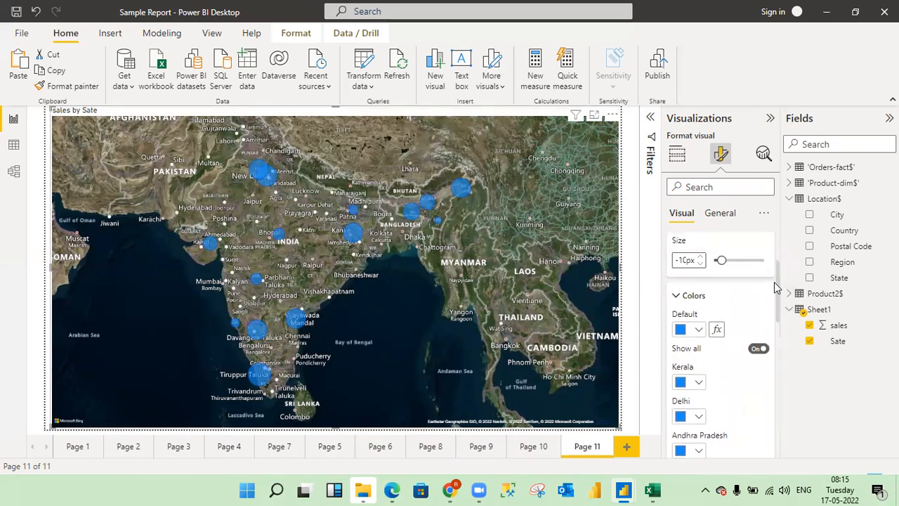
{"action": "left_click", "coordinate": [699, 383]}
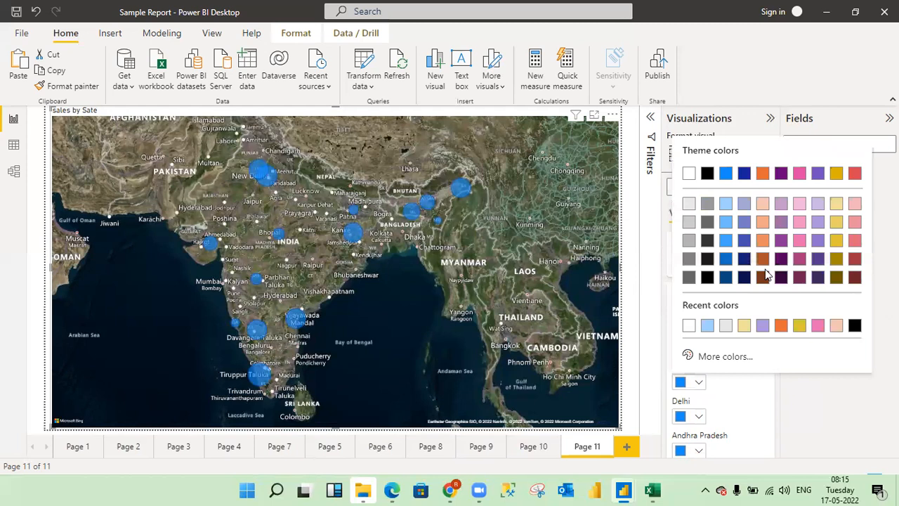
{"action": "left_click", "coordinate": [837, 241]}
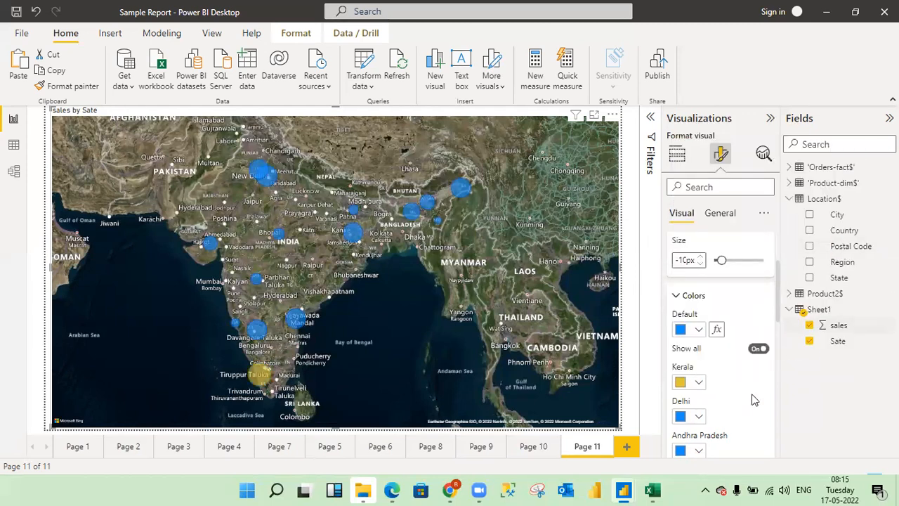
{"action": "left_click", "coordinate": [699, 417]}
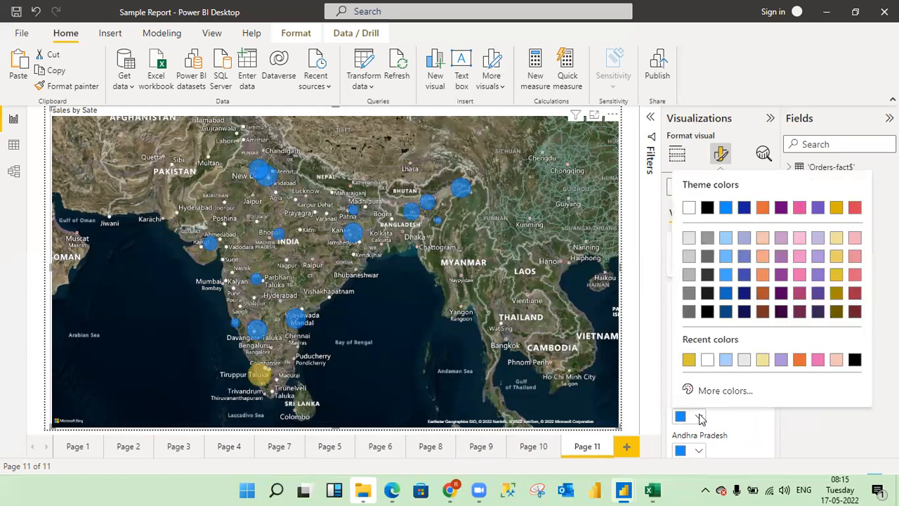
{"action": "left_click", "coordinate": [764, 209]}
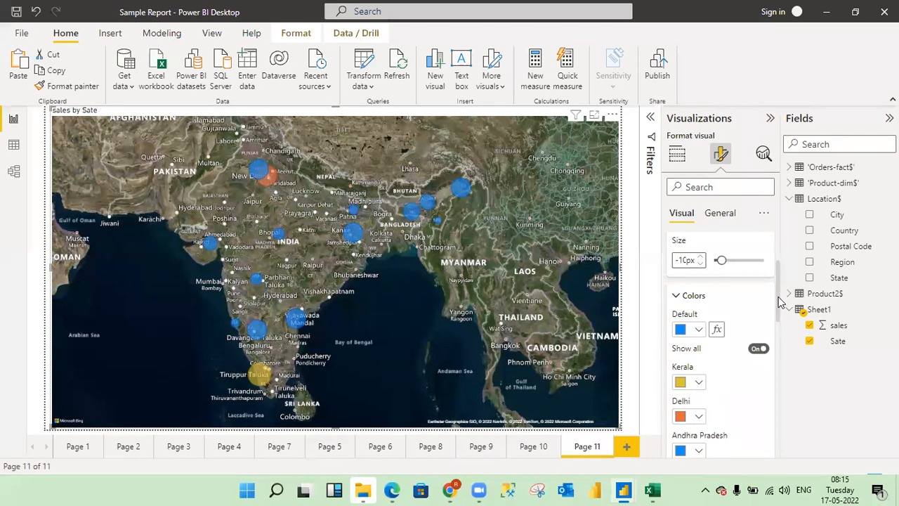
{"action": "left_click_drag", "start_coordinate": [779, 302], "coordinate": [780, 262]}
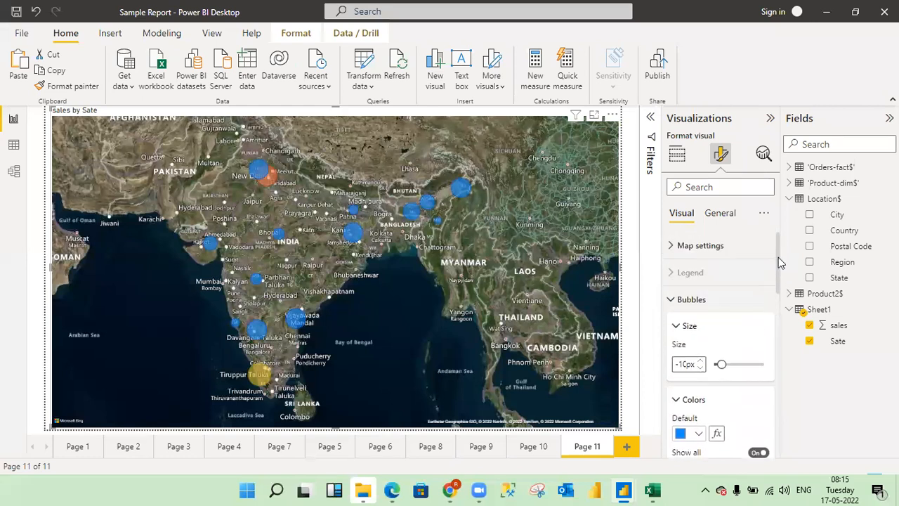
{"action": "left_click", "coordinate": [671, 302]}
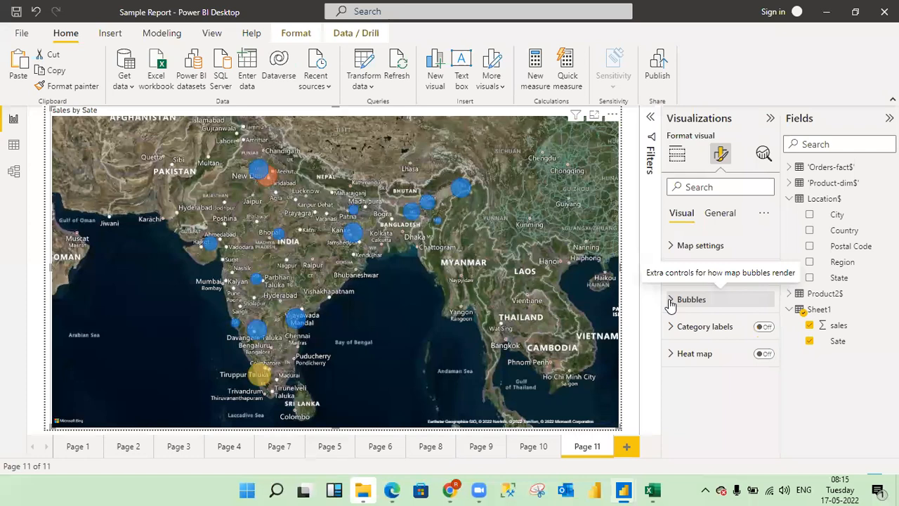
Look over the map's general format options and add a new report page
{"action": "left_click", "coordinate": [713, 216]}
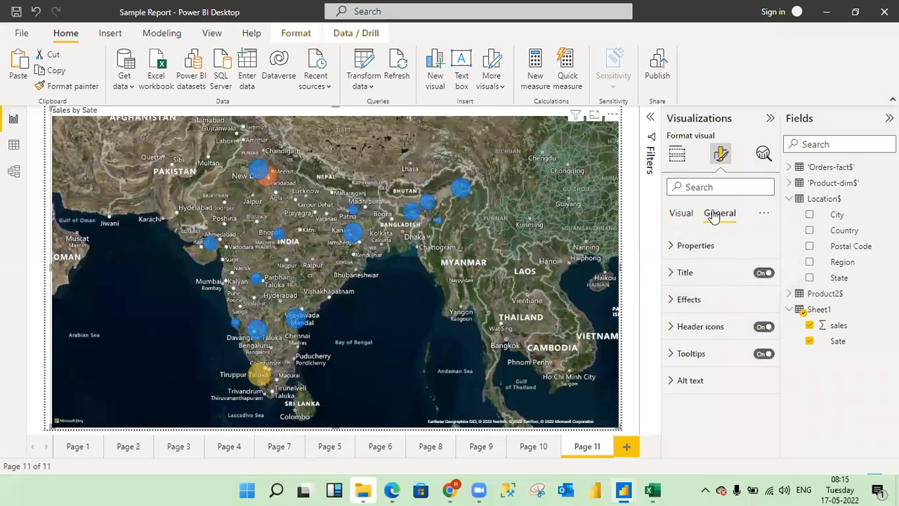
{"action": "left_click", "coordinate": [674, 156]}
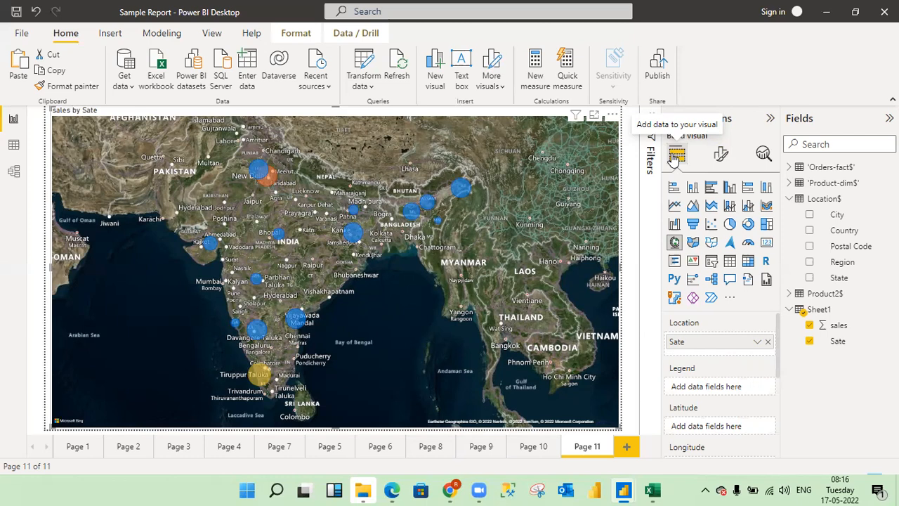
{"action": "left_click", "coordinate": [627, 447]}
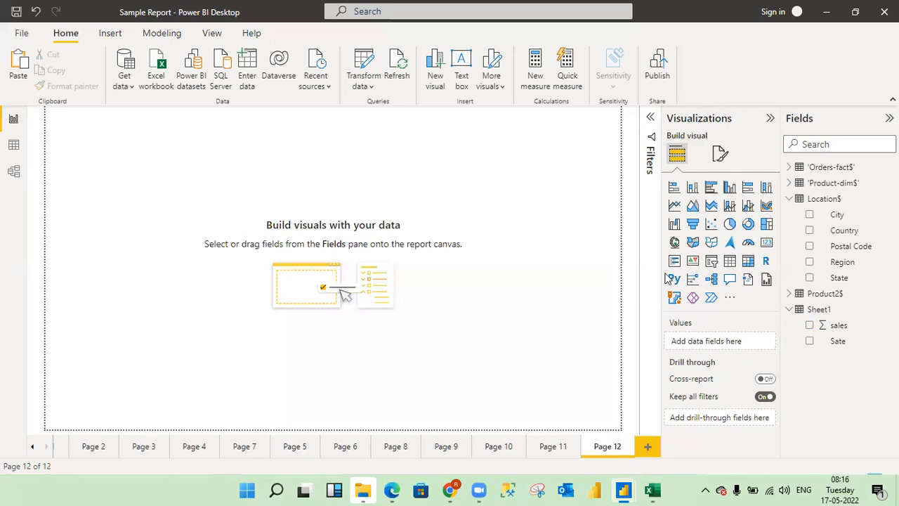
{"action": "left_click", "coordinate": [732, 244]}
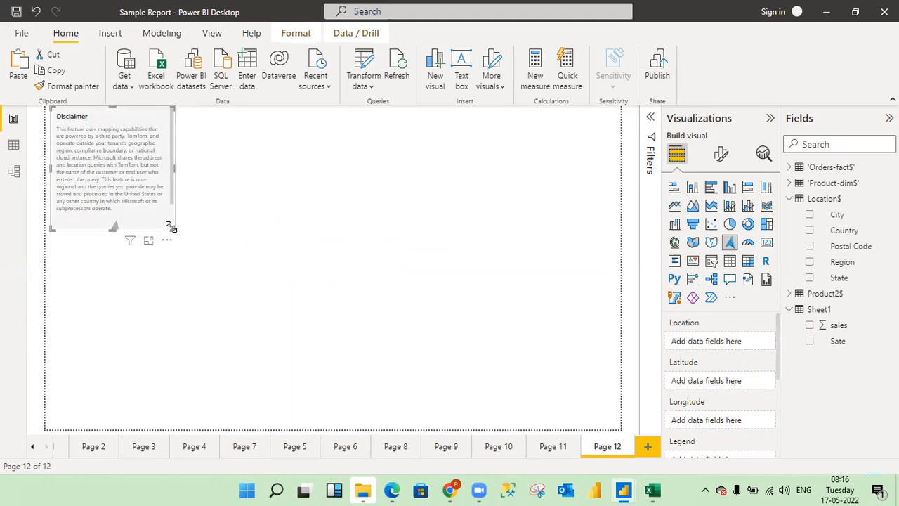
{"action": "left_click_drag", "start_coordinate": [172, 228], "coordinate": [147, 212]}
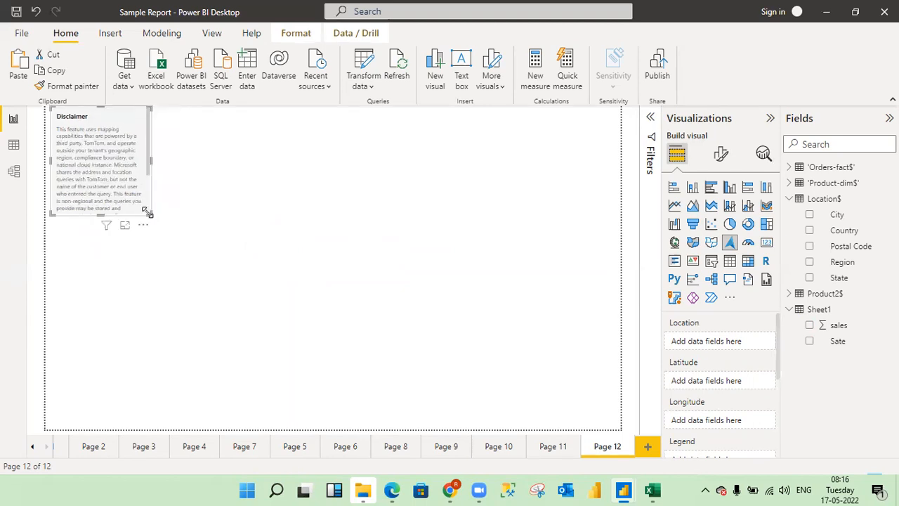
{"action": "key", "text": "Delete"}
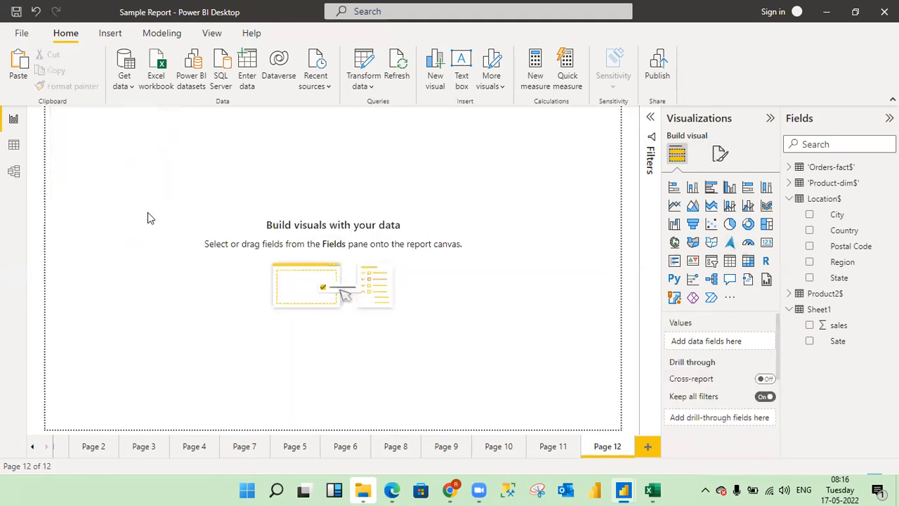
Insert a gauge visual on Page 12, enlarge it and show Sales from the Orders-fact$ table as its value
{"action": "left_click", "coordinate": [749, 244]}
{"action": "left_click_drag", "start_coordinate": [169, 228], "coordinate": [246, 258]}
{"action": "left_click_drag", "start_coordinate": [294, 299], "coordinate": [314, 318]}
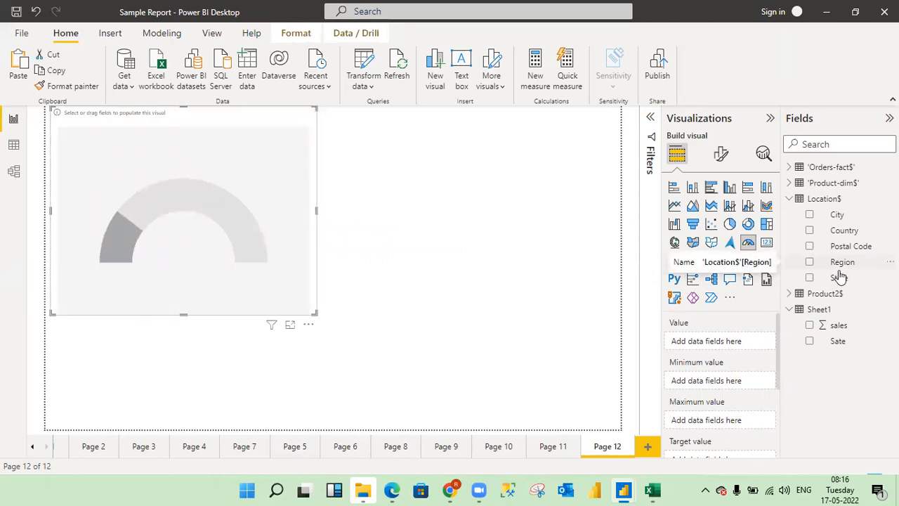
{"action": "left_click", "coordinate": [789, 167]}
{"action": "left_click", "coordinate": [809, 342]}
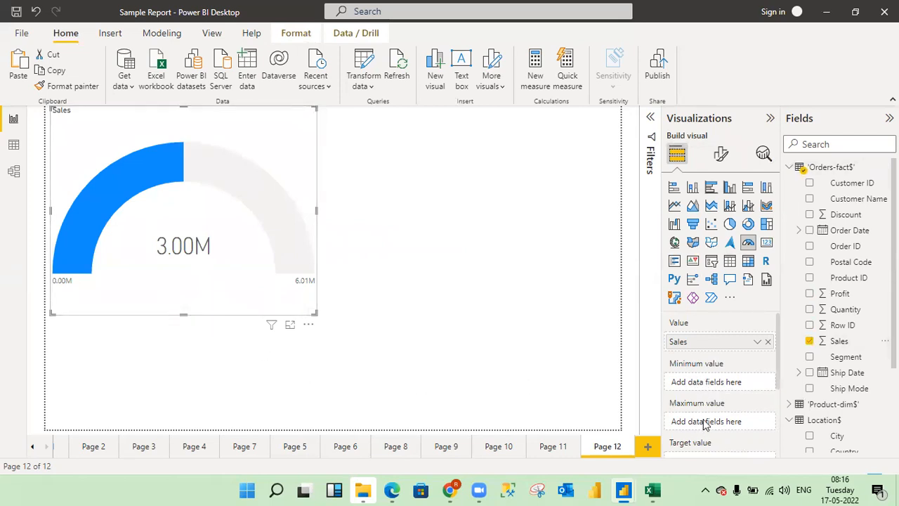
Examine the gauge's minimum, maximum and target value options, the Sheet1 data table and the gauge's dial
{"action": "scroll", "coordinate": [778, 397], "scroll_direction": "down", "scroll_amount": 2}
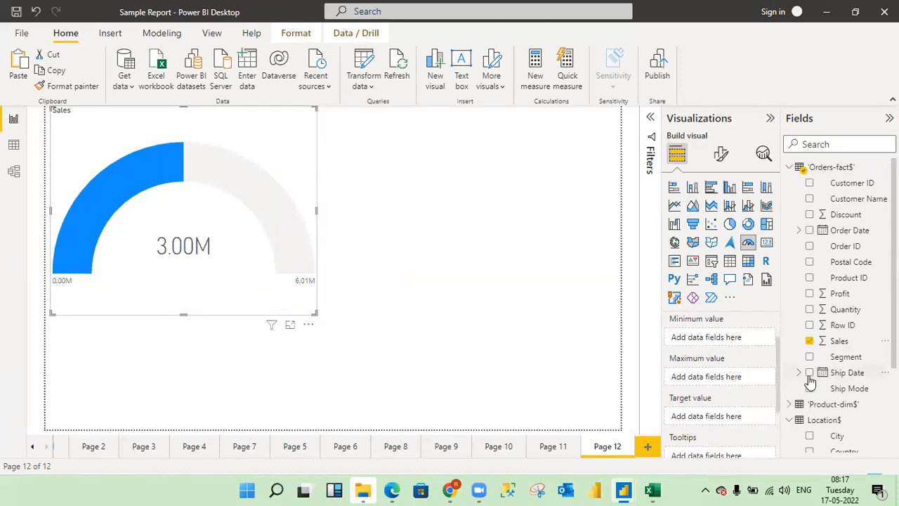
{"action": "left_click", "coordinate": [14, 144]}
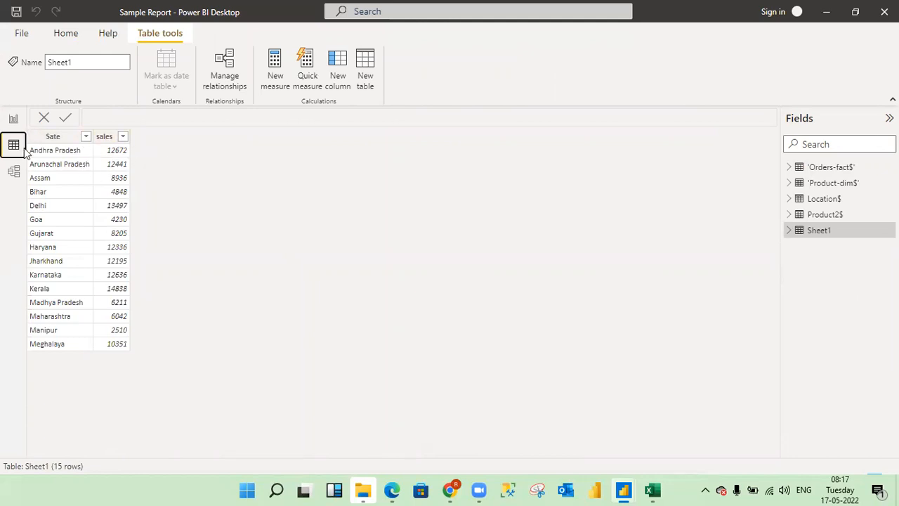
{"action": "left_click", "coordinate": [13, 120]}
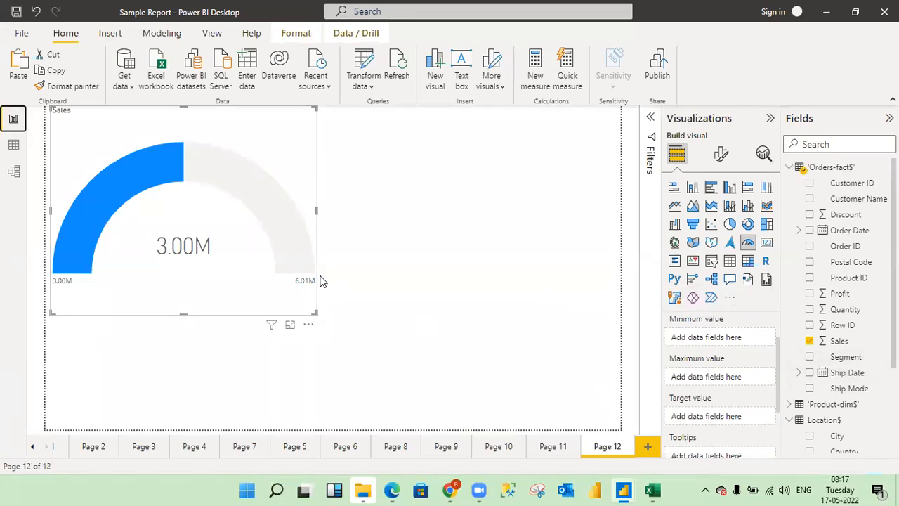
{"action": "mouse_move", "coordinate": [285, 237]}
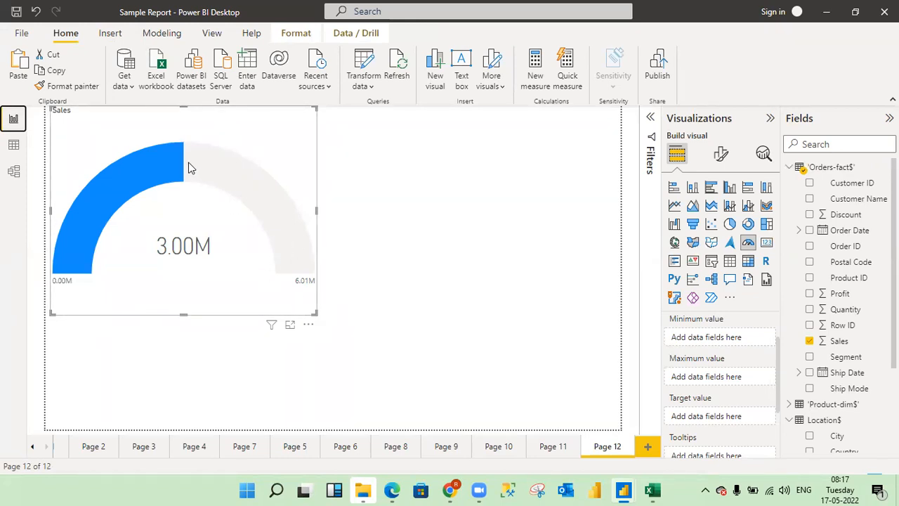
{"action": "mouse_move", "coordinate": [184, 167]}
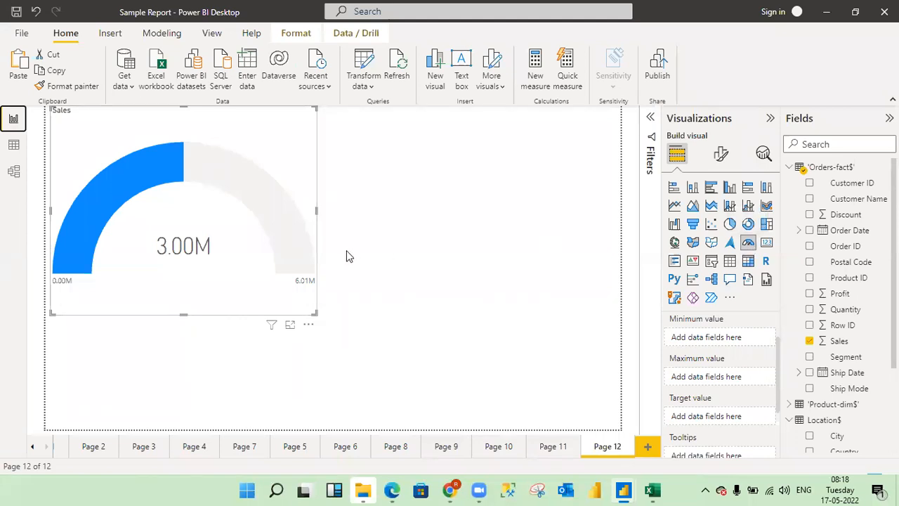
{"action": "mouse_move", "coordinate": [235, 182]}
{"action": "left_click_drag", "start_coordinate": [779, 379], "coordinate": [777, 418]}
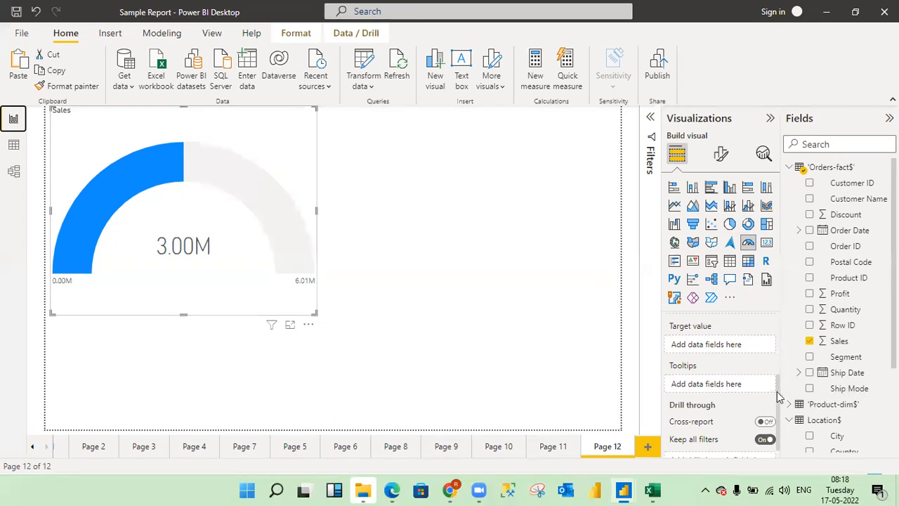
{"action": "left_click_drag", "start_coordinate": [778, 399], "coordinate": [778, 340]}
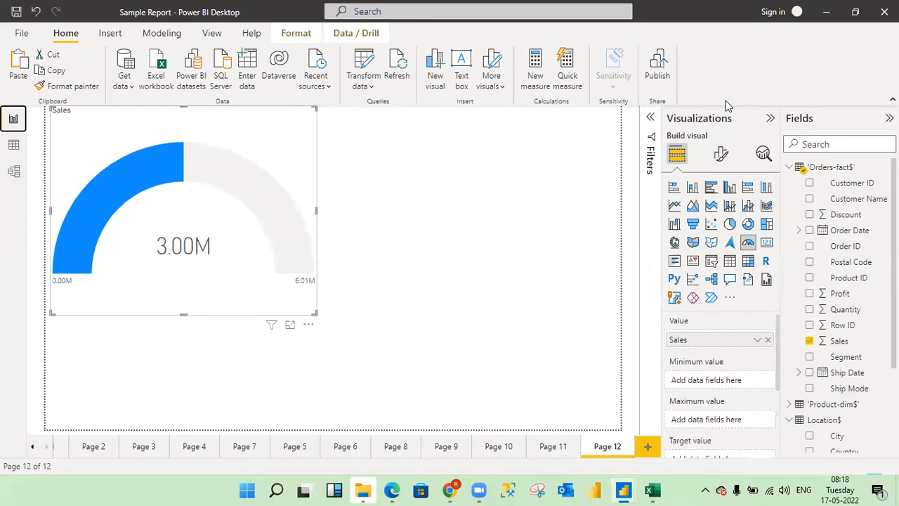
Look over the gauge's axis, color and general format options
{"action": "left_click", "coordinate": [723, 154]}
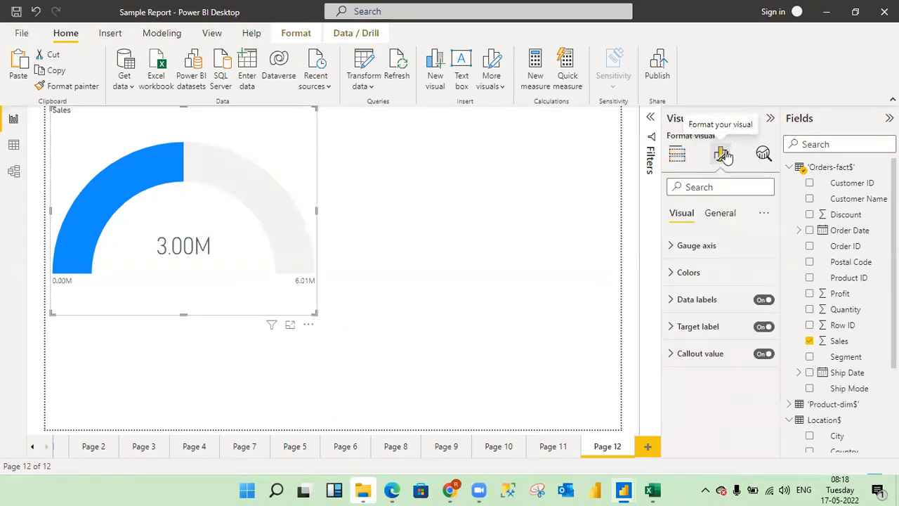
{"action": "left_click", "coordinate": [669, 249]}
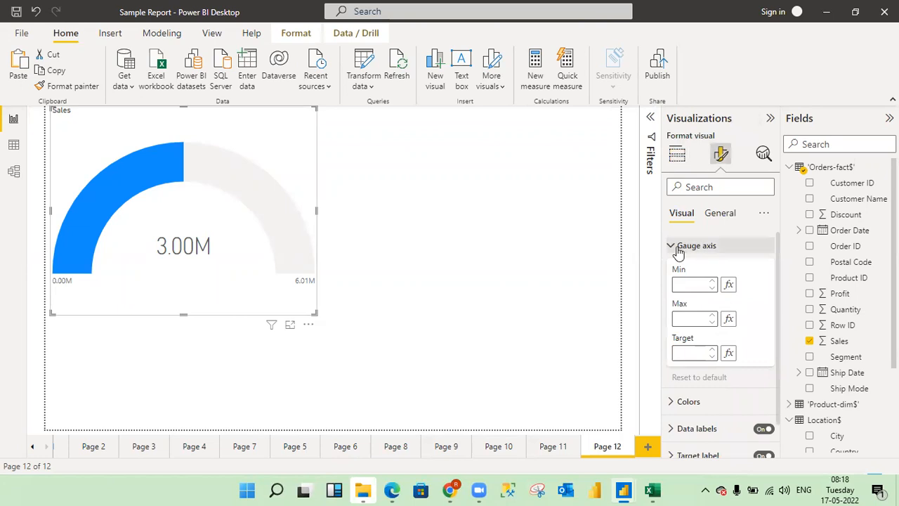
{"action": "left_click", "coordinate": [673, 249]}
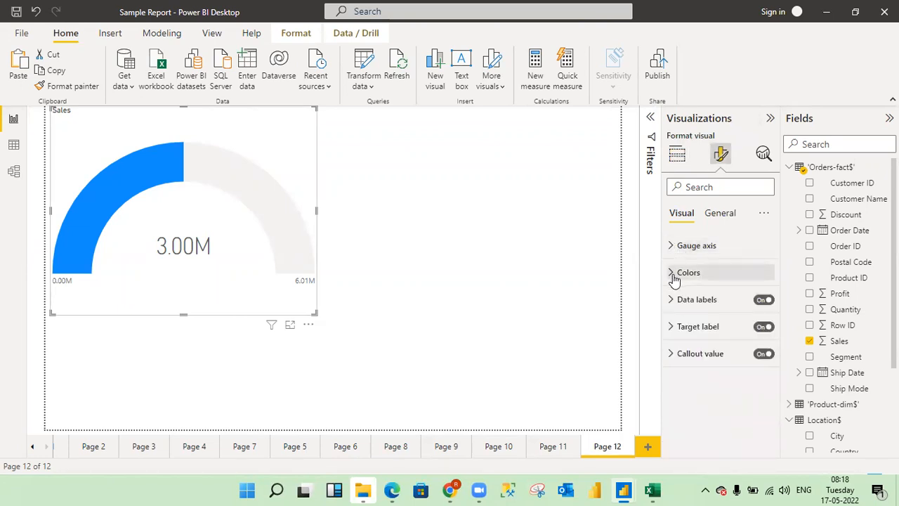
{"action": "left_click", "coordinate": [672, 276]}
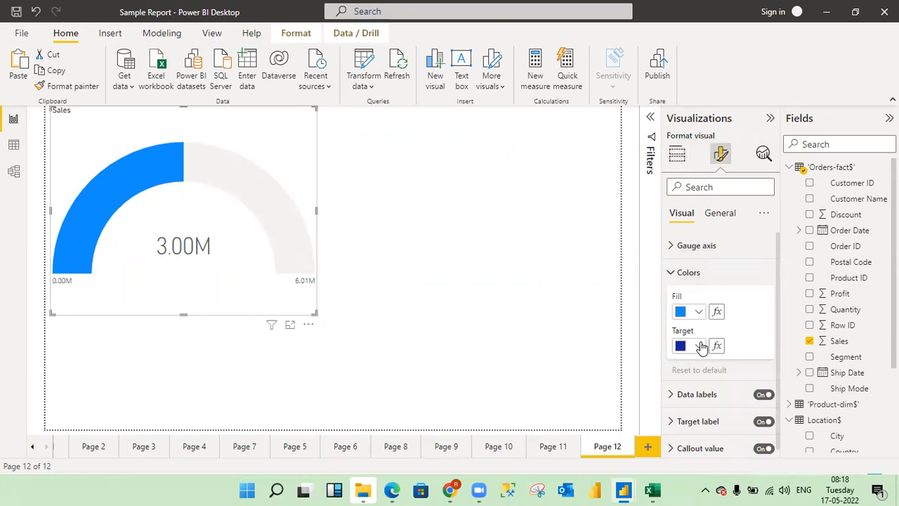
{"action": "left_click", "coordinate": [672, 274]}
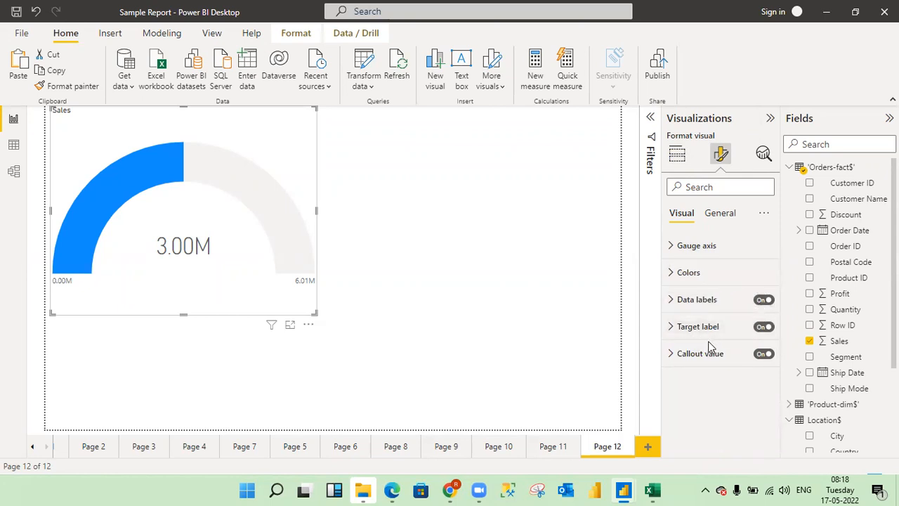
{"action": "left_click", "coordinate": [723, 213]}
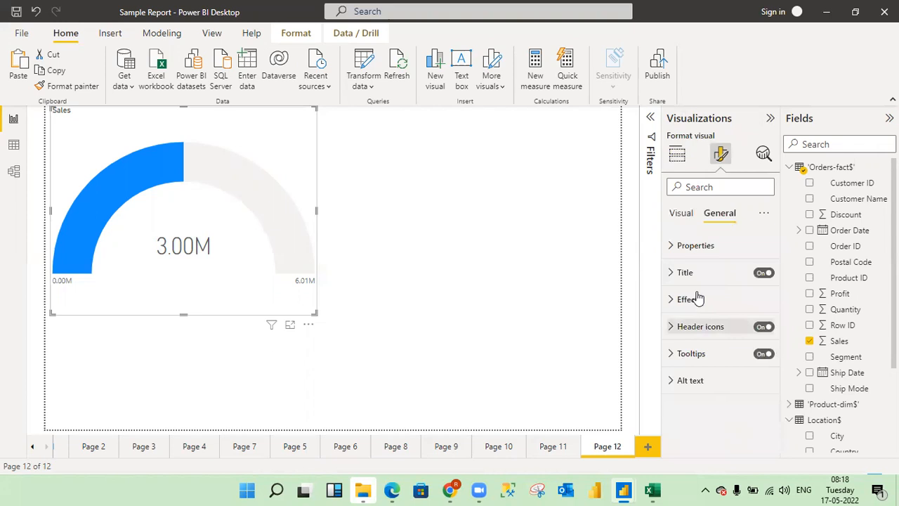
{"action": "left_click", "coordinate": [676, 156]}
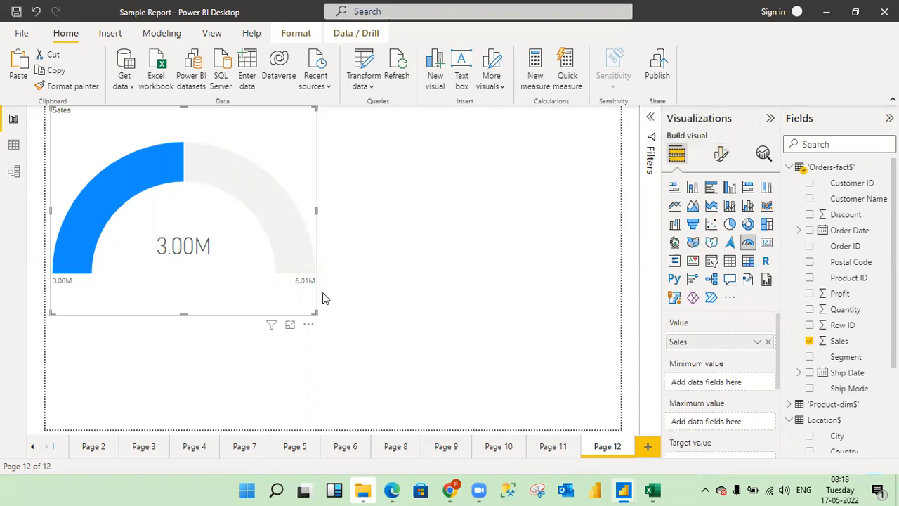
Shrink the gauge slightly and insert a card visual, placing it to the right of the gauge near the page's top edge
{"action": "left_click_drag", "start_coordinate": [314, 314], "coordinate": [269, 307]}
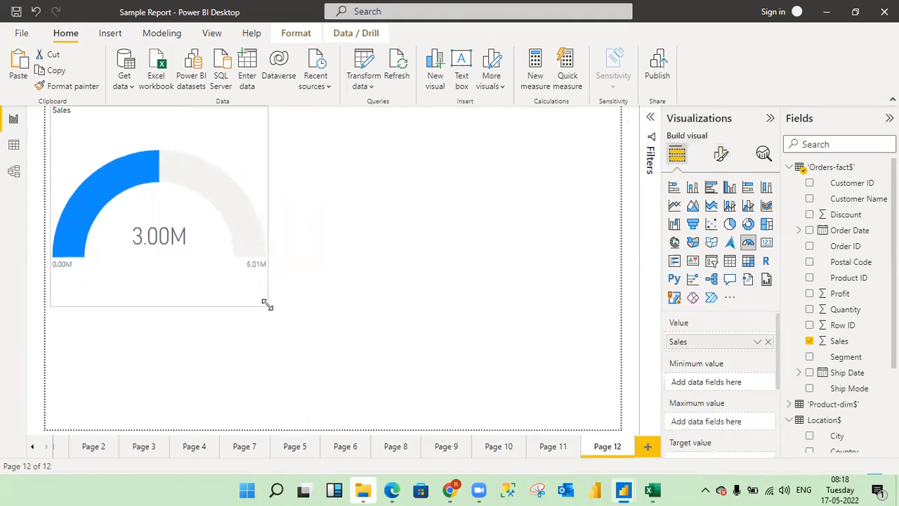
{"action": "left_click", "coordinate": [424, 242]}
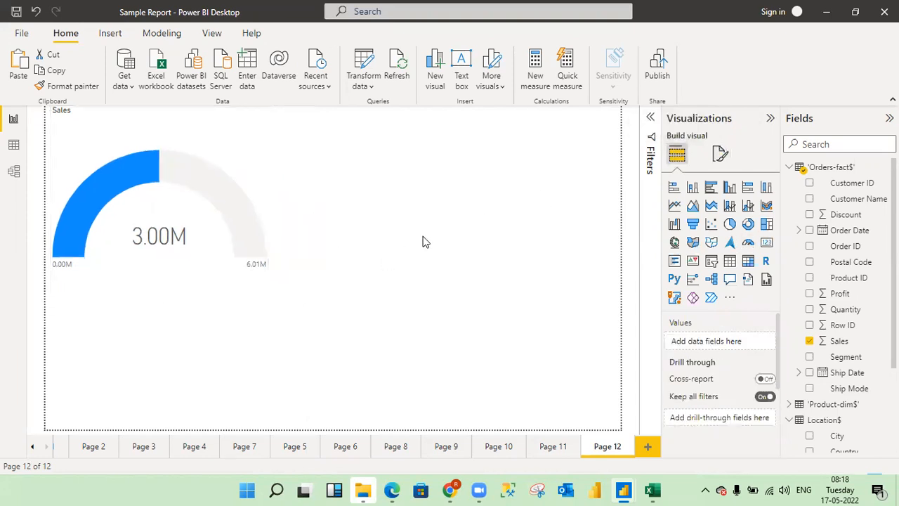
{"action": "left_click", "coordinate": [767, 242]}
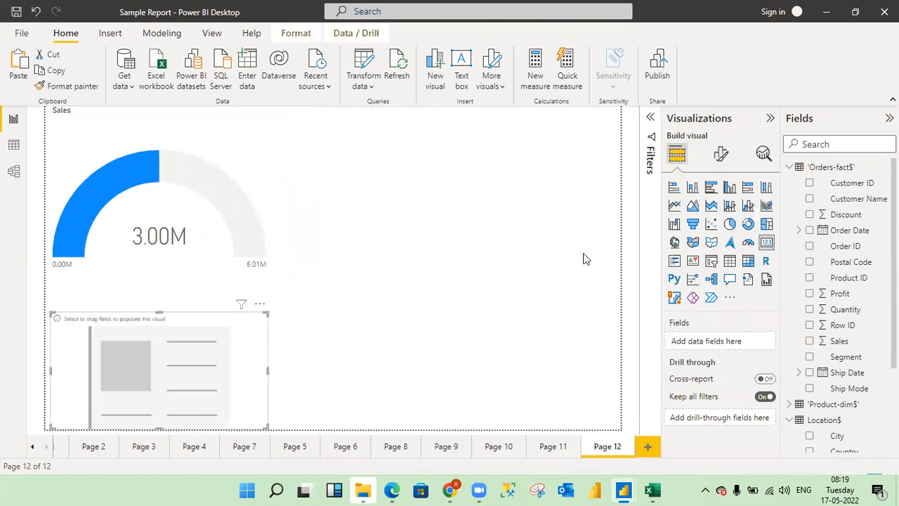
{"action": "left_click_drag", "start_coordinate": [218, 349], "coordinate": [465, 121]}
Move the gauge to the page's lower-left corner and reduce its height
{"action": "left_click", "coordinate": [242, 139]}
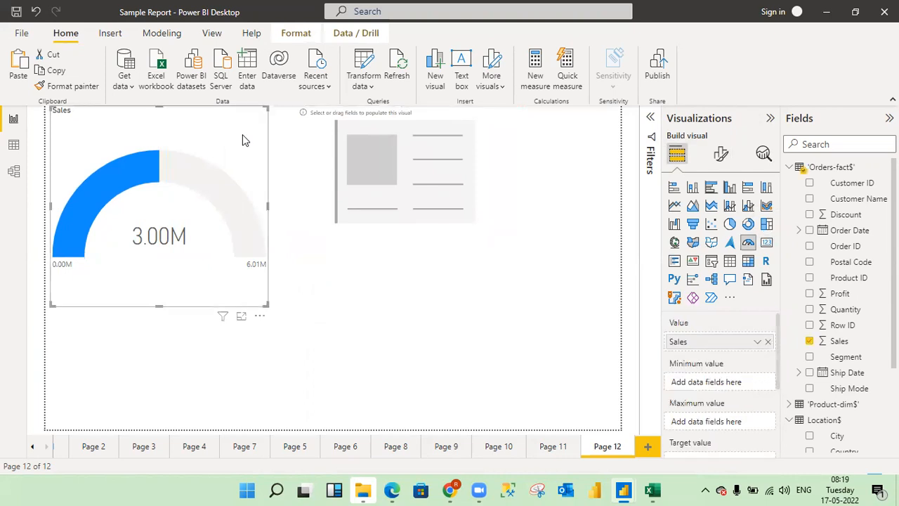
{"action": "left_click_drag", "start_coordinate": [242, 138], "coordinate": [221, 262]}
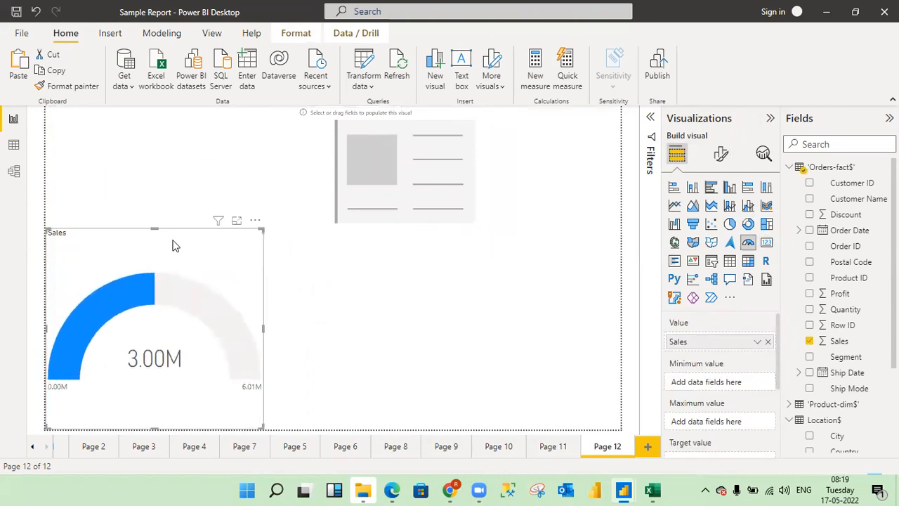
{"action": "left_click_drag", "start_coordinate": [154, 229], "coordinate": [149, 302]}
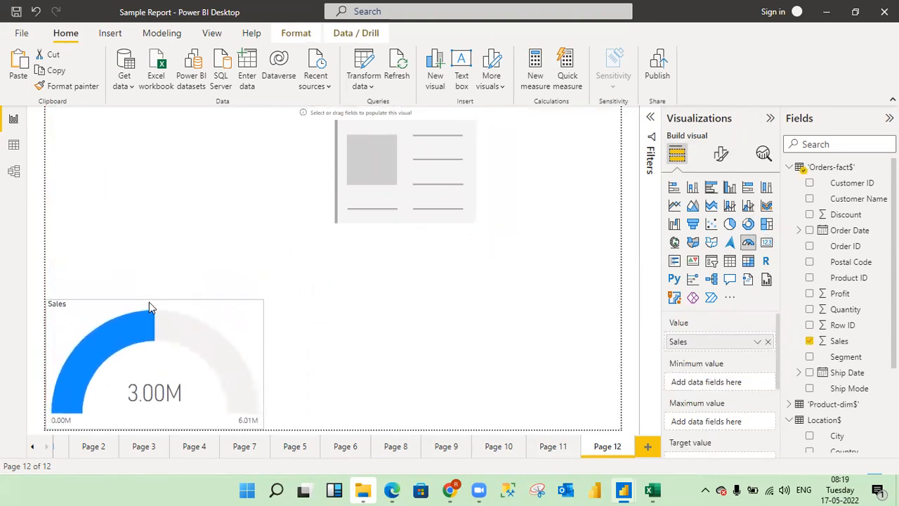
Move the card above the gauge at the page's top edge, shrink it and show Sales from the Orders-fact$ table in it
{"action": "left_click_drag", "start_coordinate": [374, 133], "coordinate": [186, 133]}
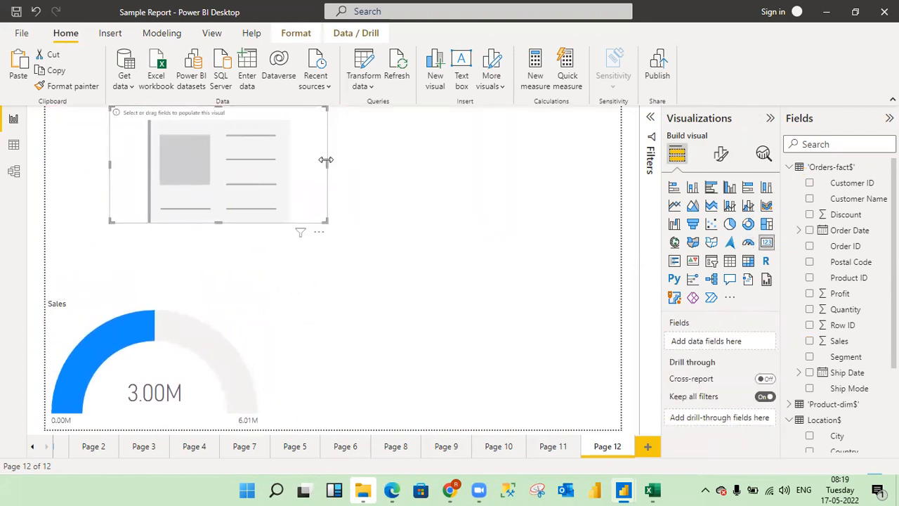
{"action": "left_click_drag", "start_coordinate": [326, 162], "coordinate": [208, 160]}
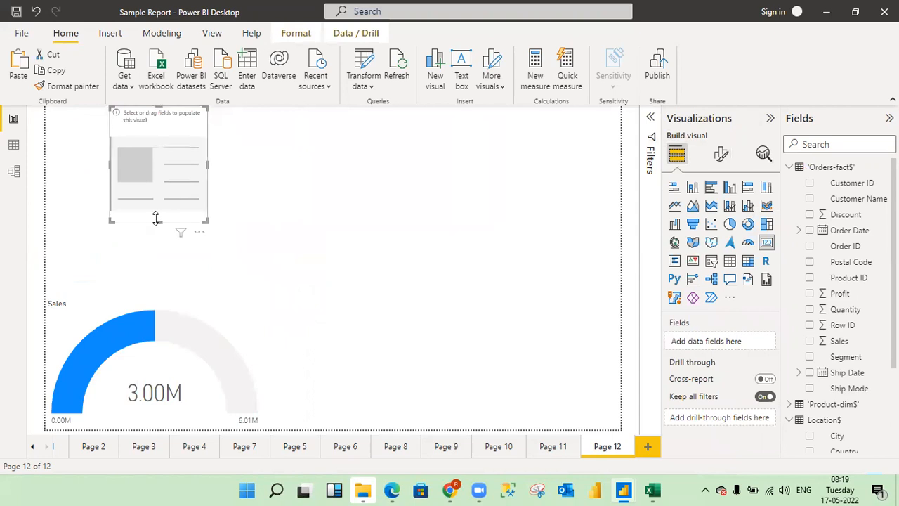
{"action": "left_click_drag", "start_coordinate": [158, 223], "coordinate": [148, 170]}
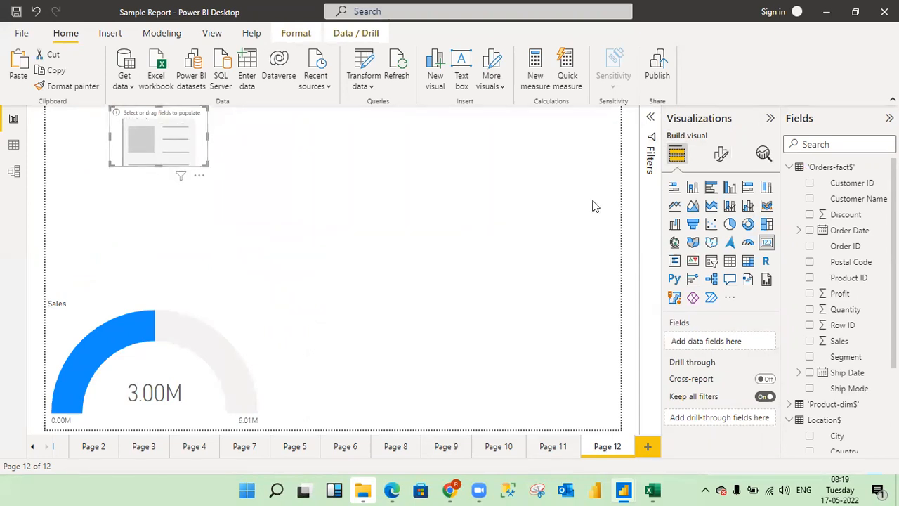
{"action": "left_click", "coordinate": [810, 342]}
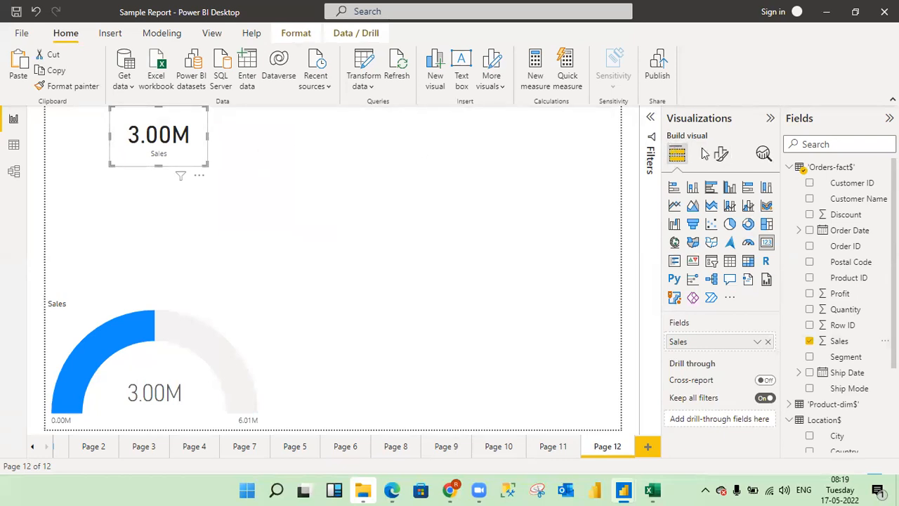
Look over the Sales card's callout value and category label format options
{"action": "left_click", "coordinate": [722, 156]}
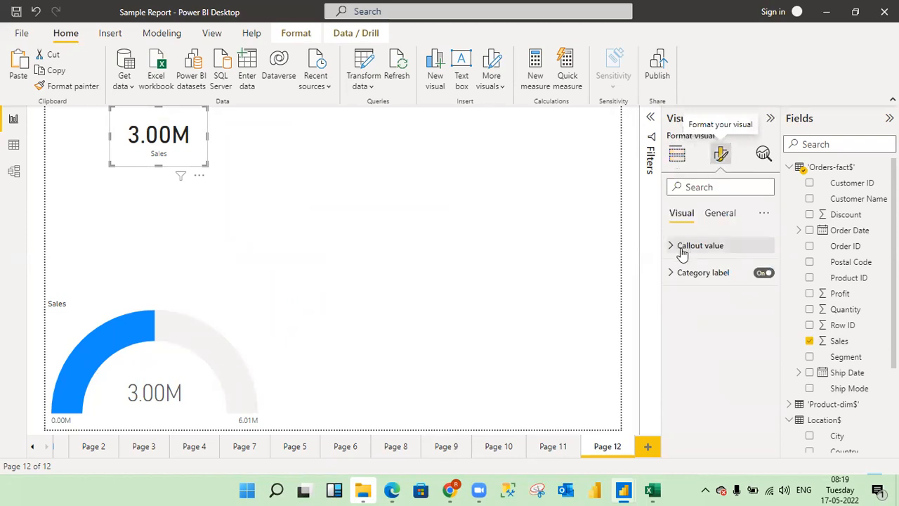
{"action": "left_click", "coordinate": [671, 246]}
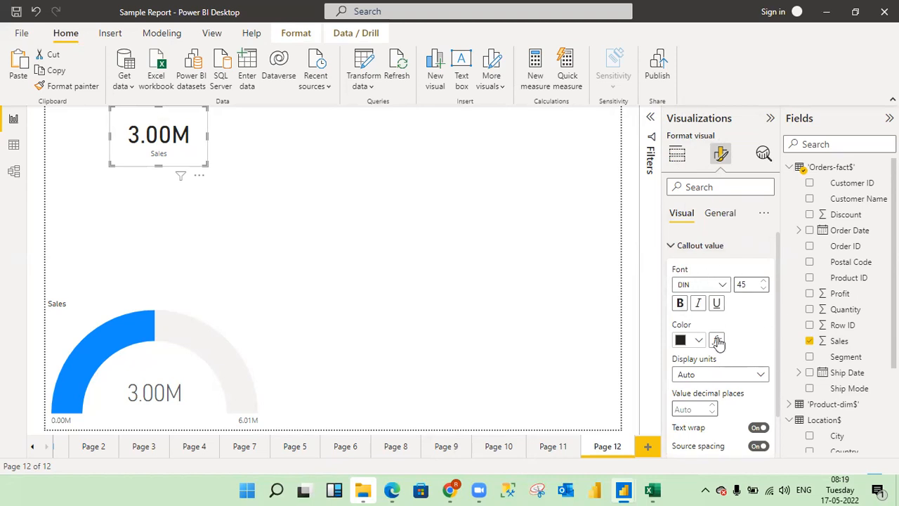
{"action": "left_click", "coordinate": [672, 246]}
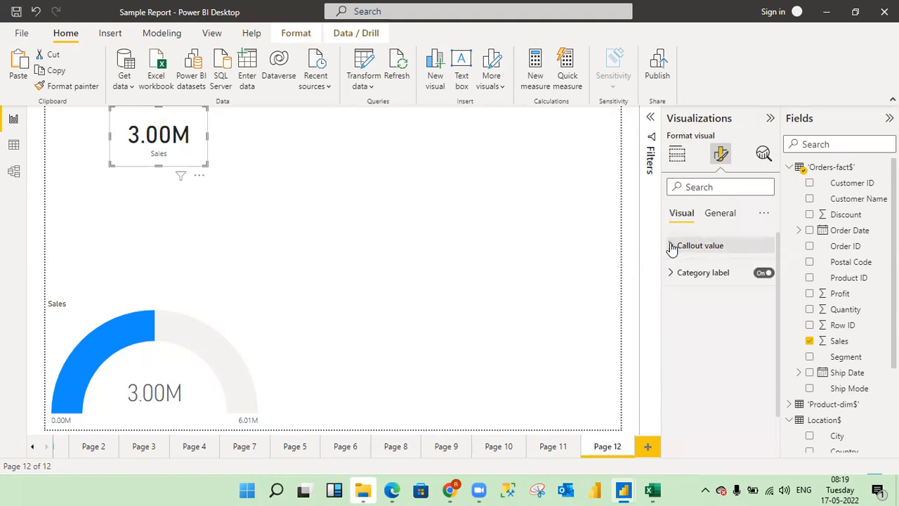
{"action": "left_click", "coordinate": [672, 273]}
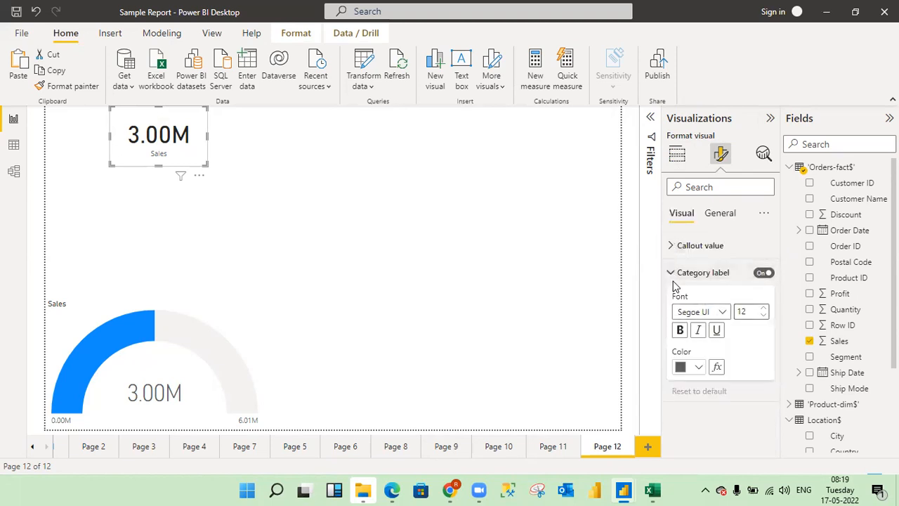
{"action": "left_click", "coordinate": [672, 274]}
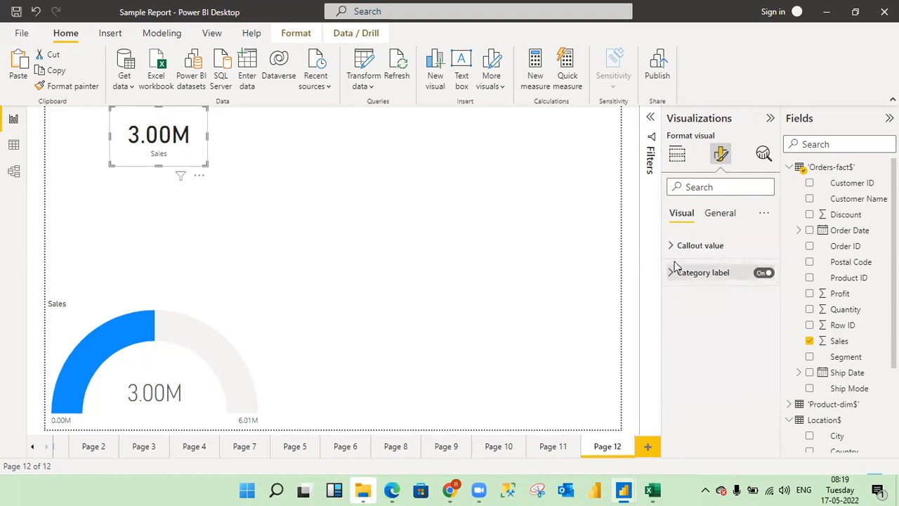
Give the Sales card a light purple background and turn on its visual border
{"action": "left_click", "coordinate": [718, 215]}
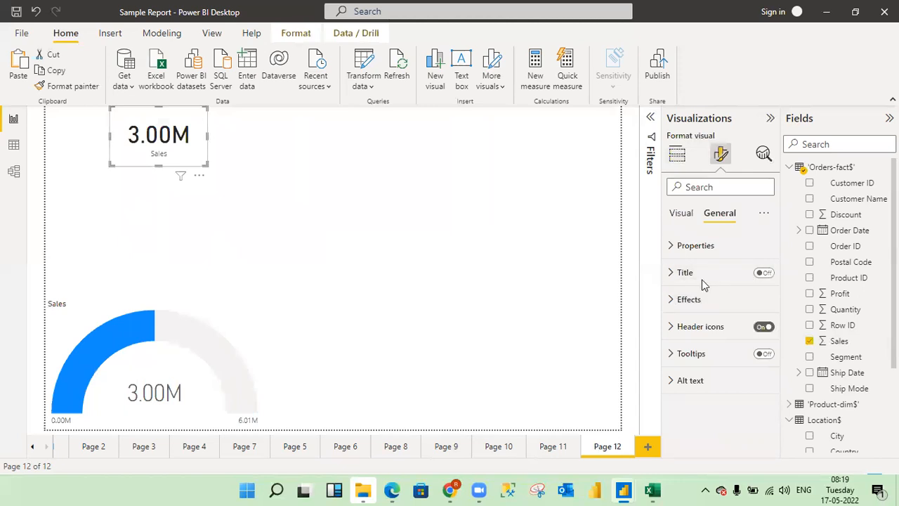
{"action": "left_click", "coordinate": [673, 301]}
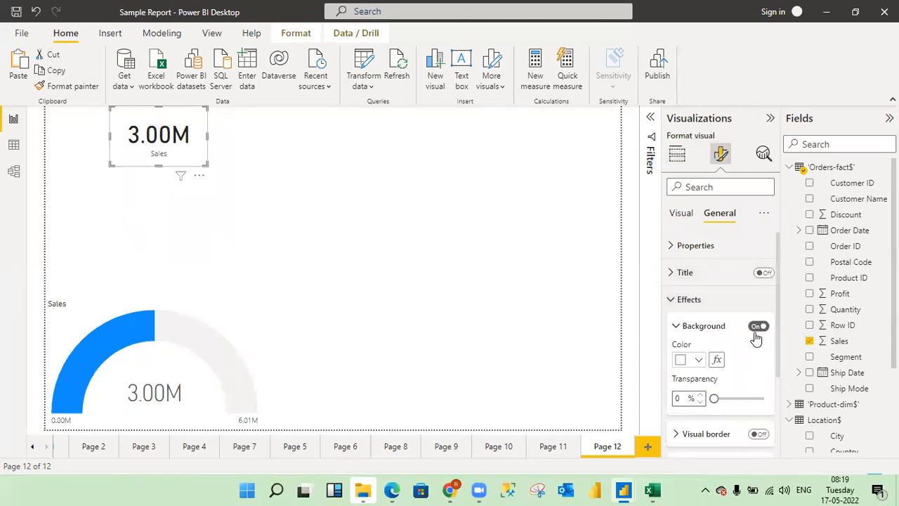
{"action": "left_click", "coordinate": [699, 361]}
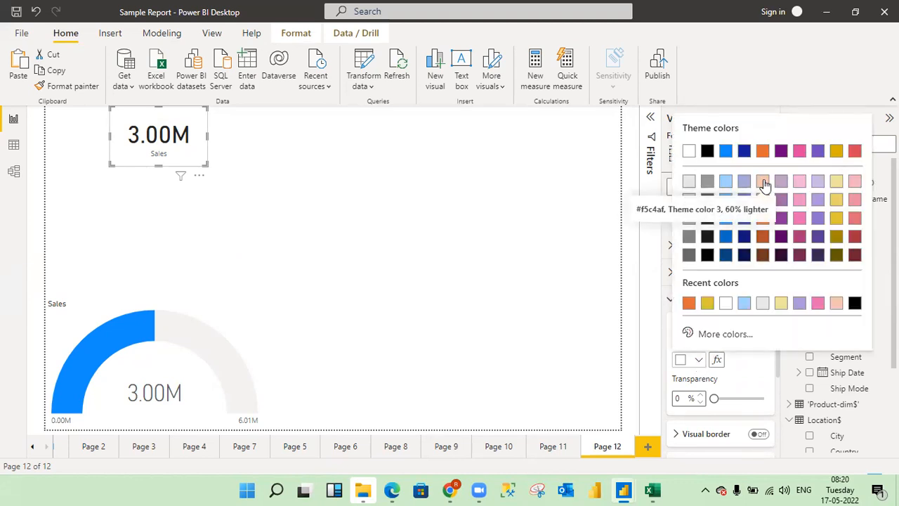
{"action": "left_click", "coordinate": [817, 183]}
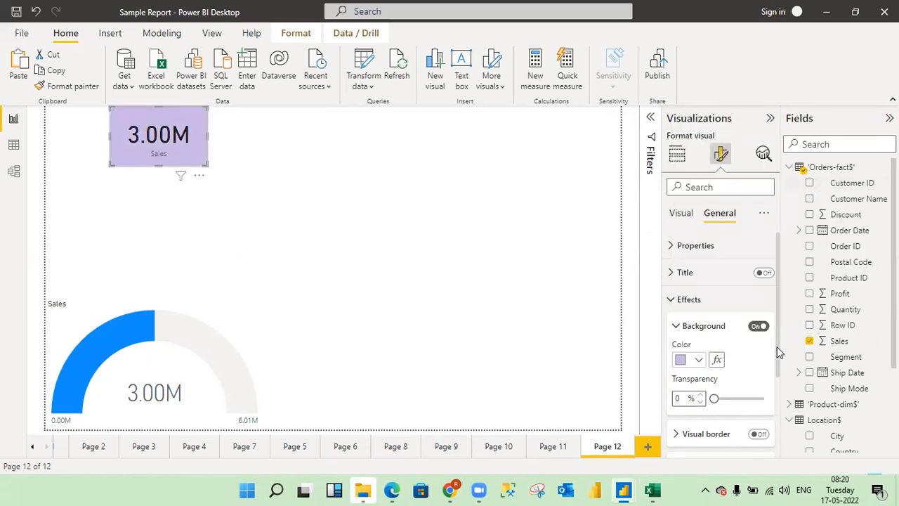
{"action": "scroll", "coordinate": [777, 346], "scroll_direction": "down", "scroll_amount": 3}
{"action": "left_click", "coordinate": [759, 351]}
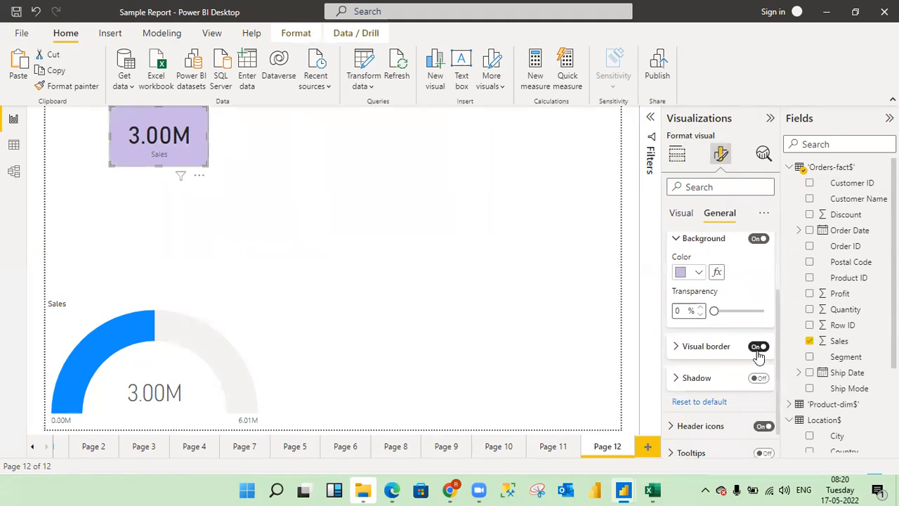
{"action": "scroll", "coordinate": [780, 295], "scroll_direction": "up", "scroll_amount": 2}
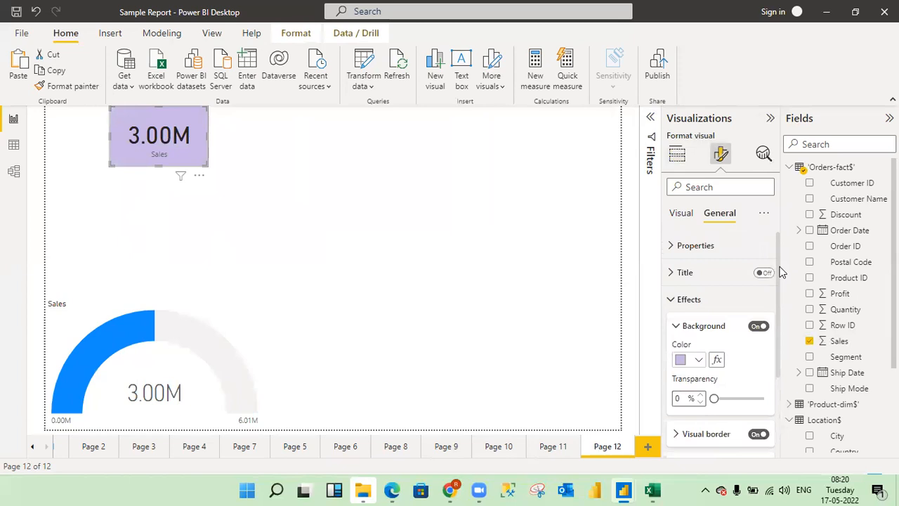
{"action": "left_click", "coordinate": [675, 301]}
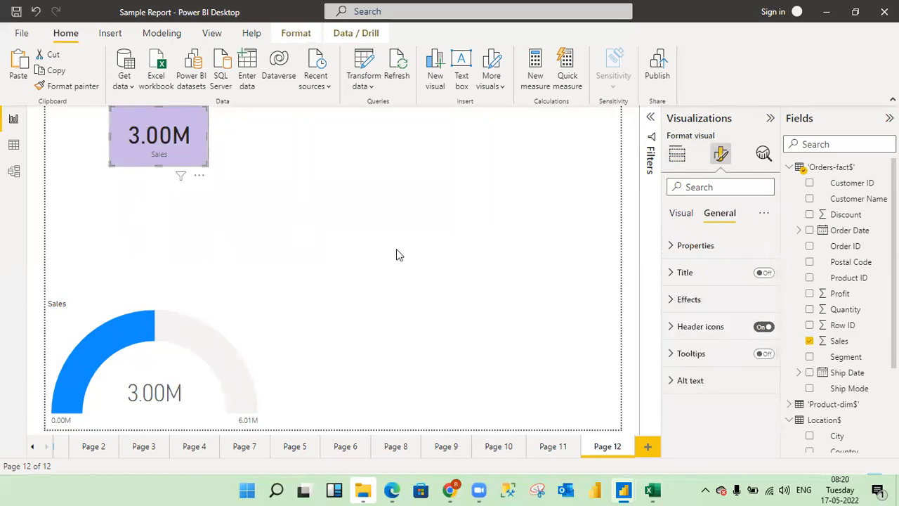
{"action": "left_click", "coordinate": [296, 234]}
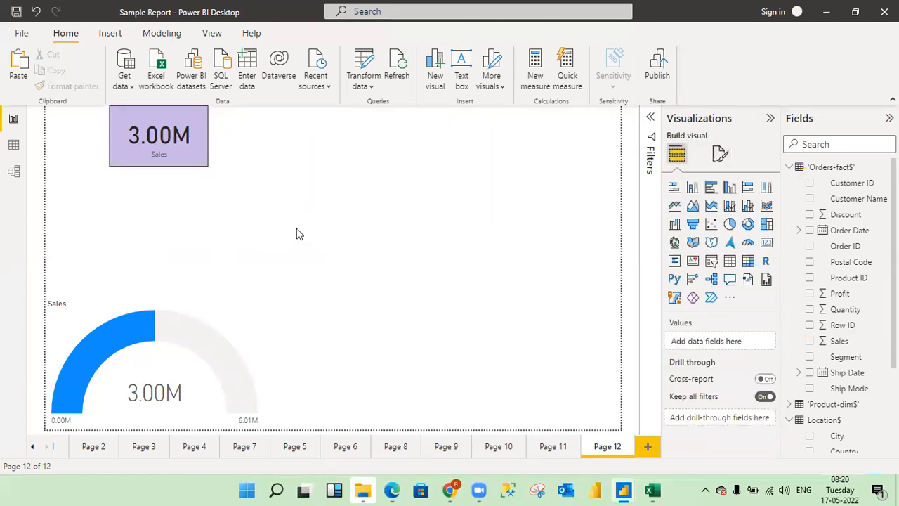
Shrink the Sales card slightly and place a copy of it directly to its right
{"action": "left_click", "coordinate": [198, 164]}
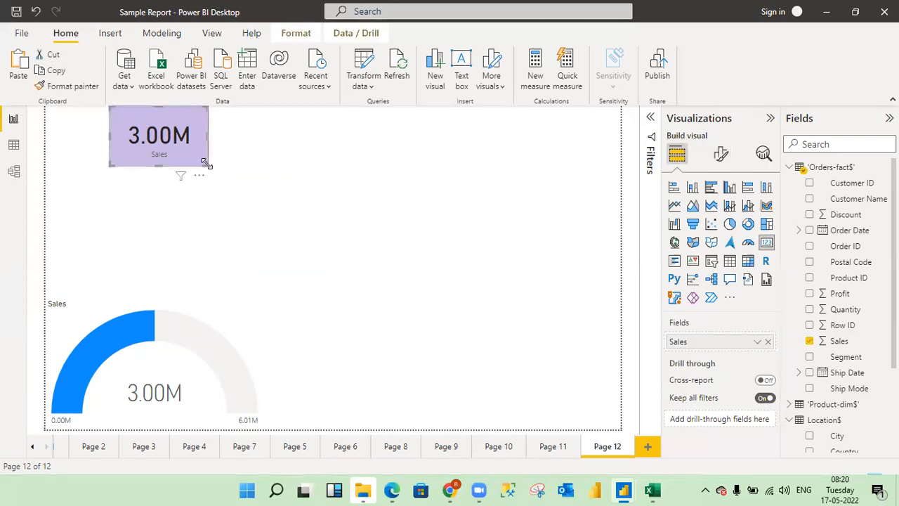
{"action": "left_click_drag", "start_coordinate": [206, 163], "coordinate": [182, 157]}
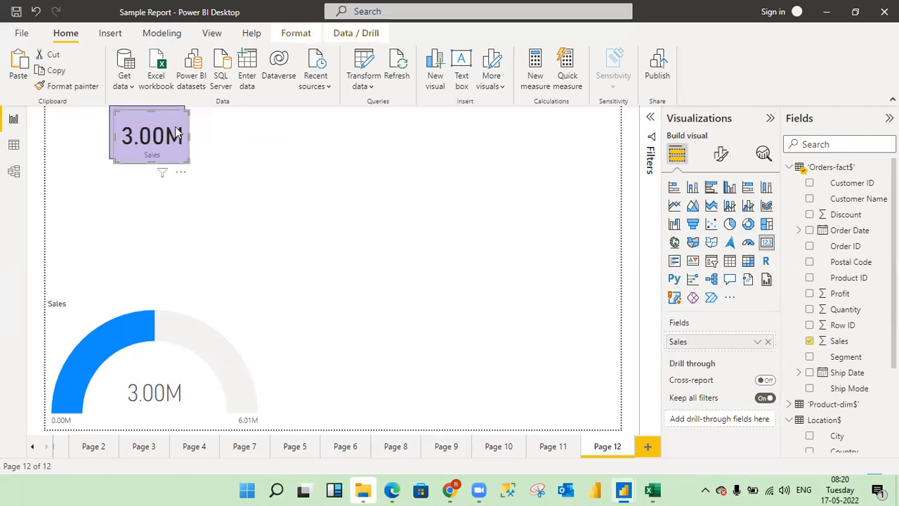
{"action": "key", "text": "ctrl+c"}
{"action": "key", "text": "ctrl+v"}
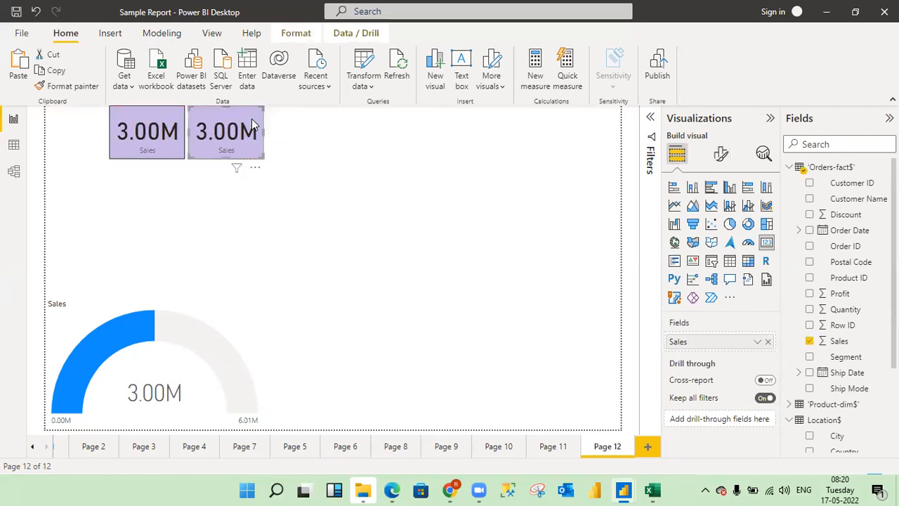
Replace Sales with Profit from the Orders-fact$ table in the copied card
{"action": "left_click", "coordinate": [810, 341]}
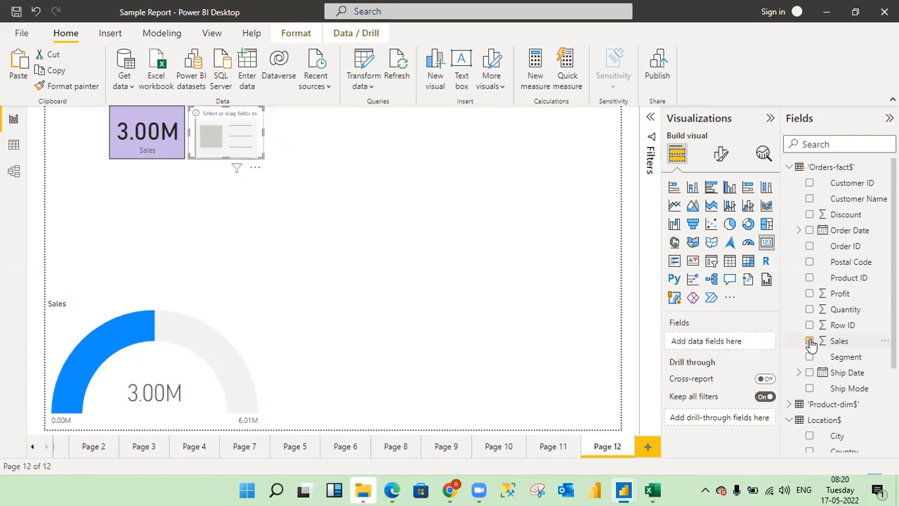
{"action": "left_click", "coordinate": [810, 293]}
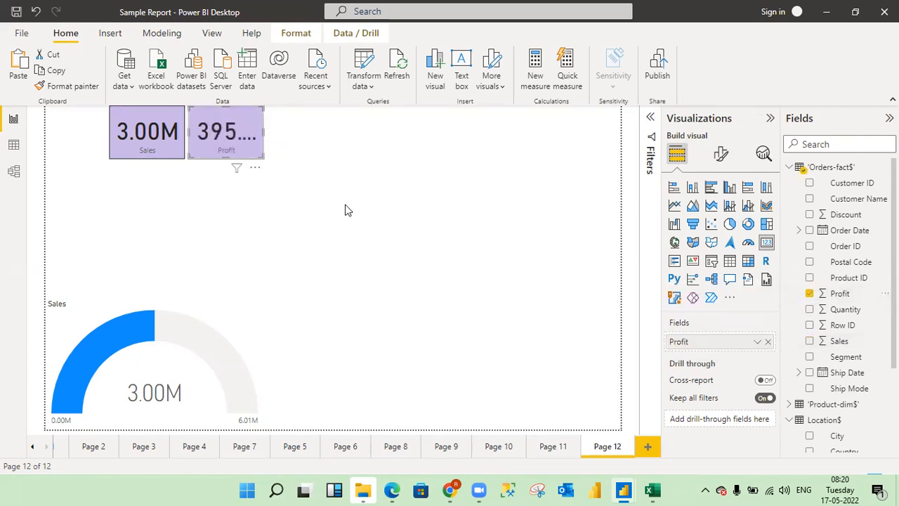
Widen the Profit card and set its callout value's display units to Millions
{"action": "left_click_drag", "start_coordinate": [263, 131], "coordinate": [283, 135]}
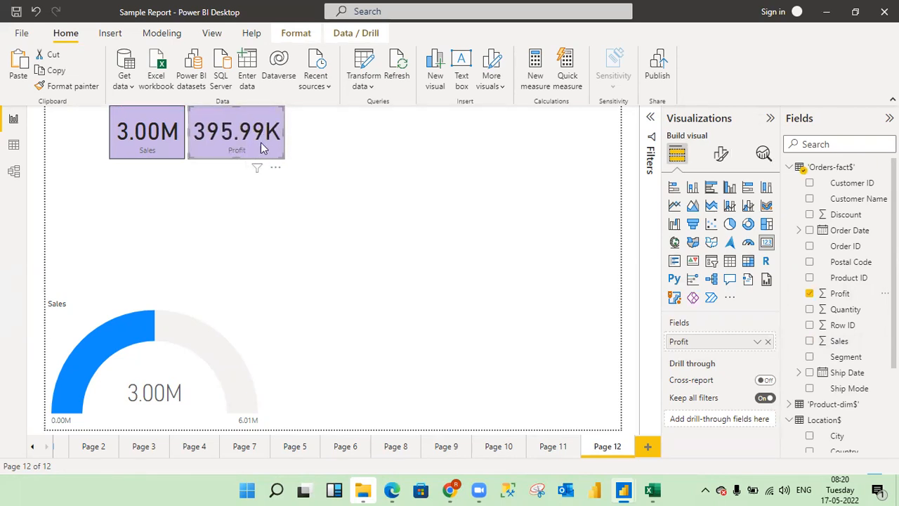
{"action": "left_click", "coordinate": [131, 139], "text": "ctrl"}
{"action": "left_click", "coordinate": [723, 155]}
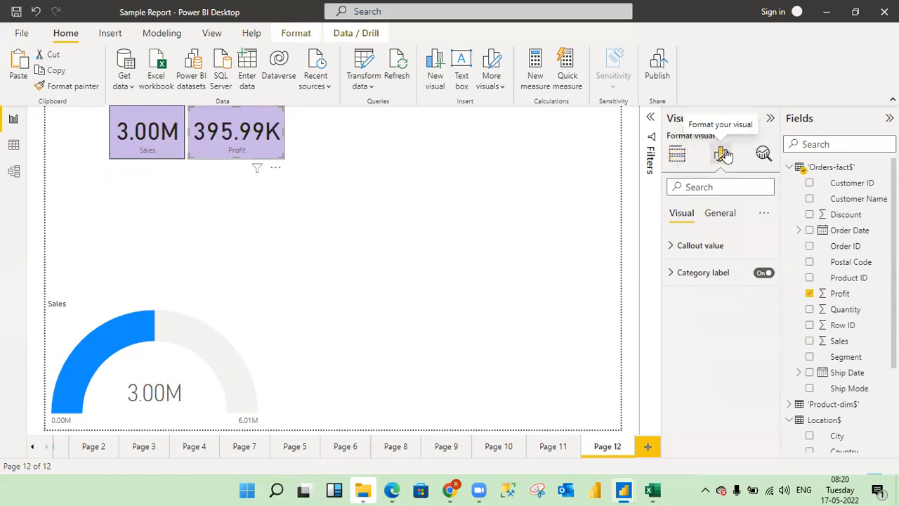
{"action": "left_click", "coordinate": [673, 247]}
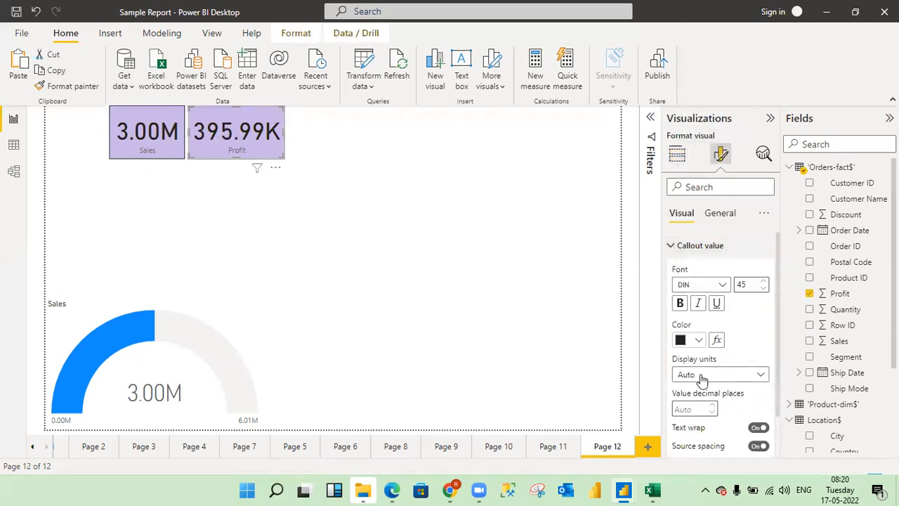
{"action": "left_click", "coordinate": [764, 378]}
{"action": "left_click", "coordinate": [690, 326]}
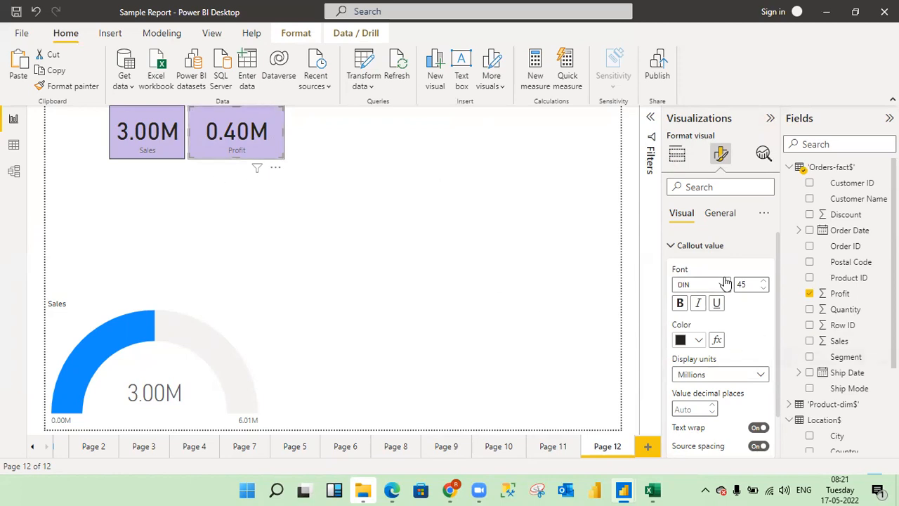
{"action": "left_click", "coordinate": [672, 245]}
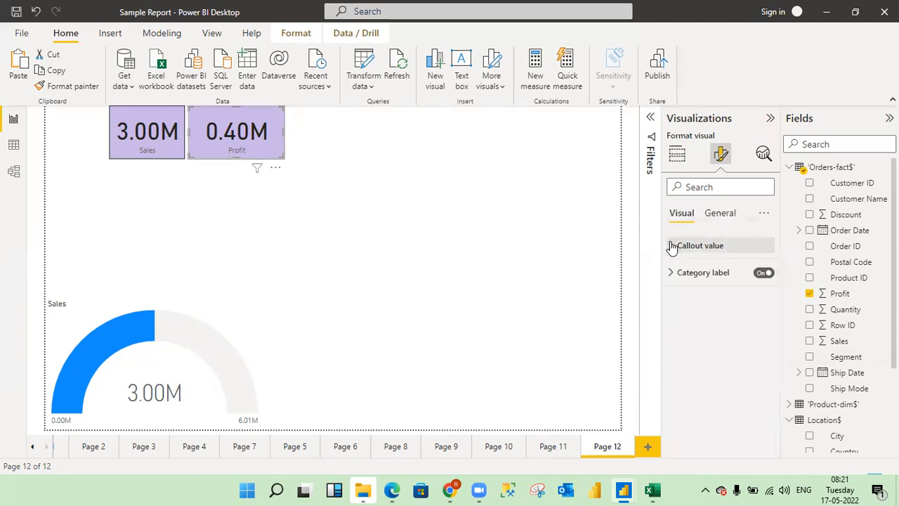
Add a multi-row card below the Sales card showing Sales broken down by Segment
{"action": "left_click", "coordinate": [674, 161]}
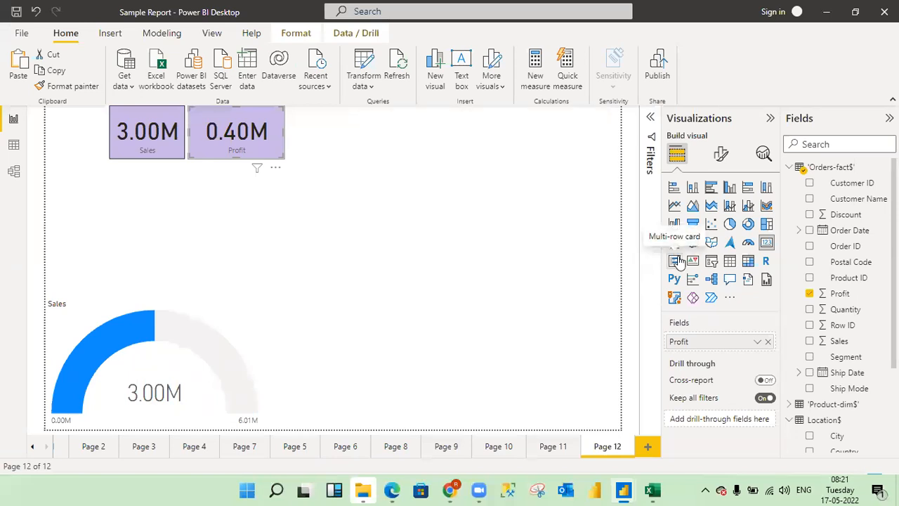
{"action": "left_click", "coordinate": [478, 255]}
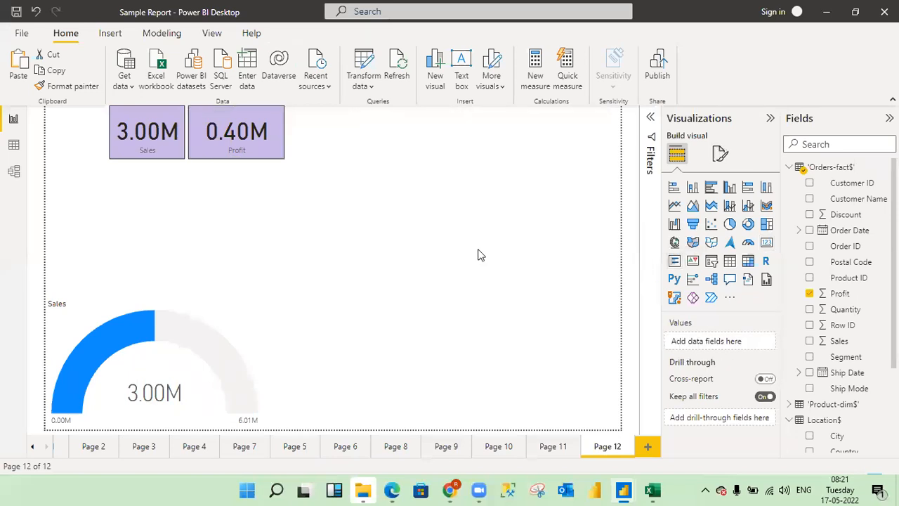
{"action": "left_click", "coordinate": [676, 264]}
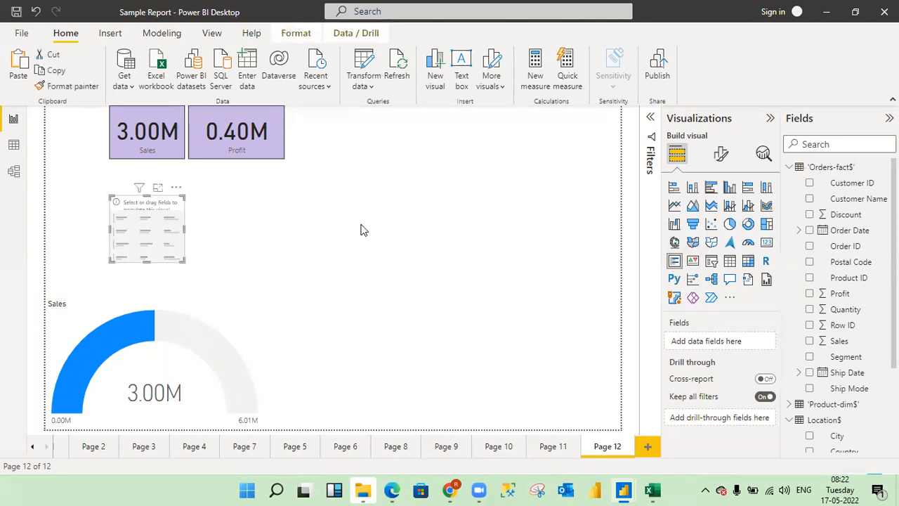
{"action": "left_click", "coordinate": [810, 342]}
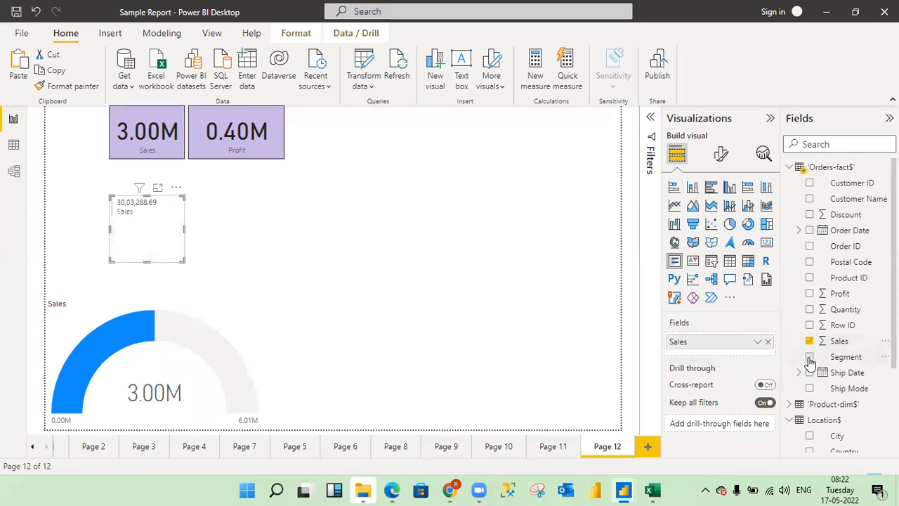
{"action": "left_click", "coordinate": [809, 357]}
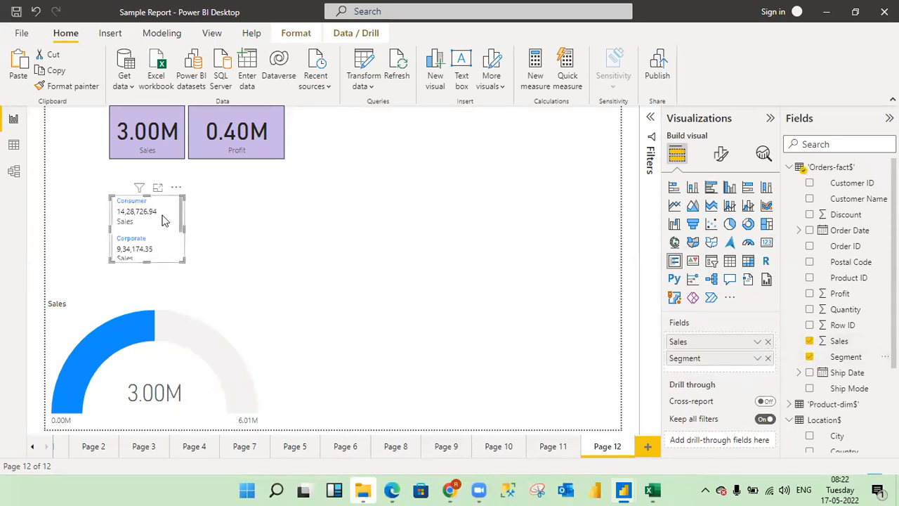
Move the multi-row card beside the Profit card, lengthen it to fit all segments, and clear the Consumer highlight
{"action": "left_click_drag", "start_coordinate": [171, 213], "coordinate": [371, 149]}
{"action": "left_click_drag", "start_coordinate": [346, 200], "coordinate": [355, 260]}
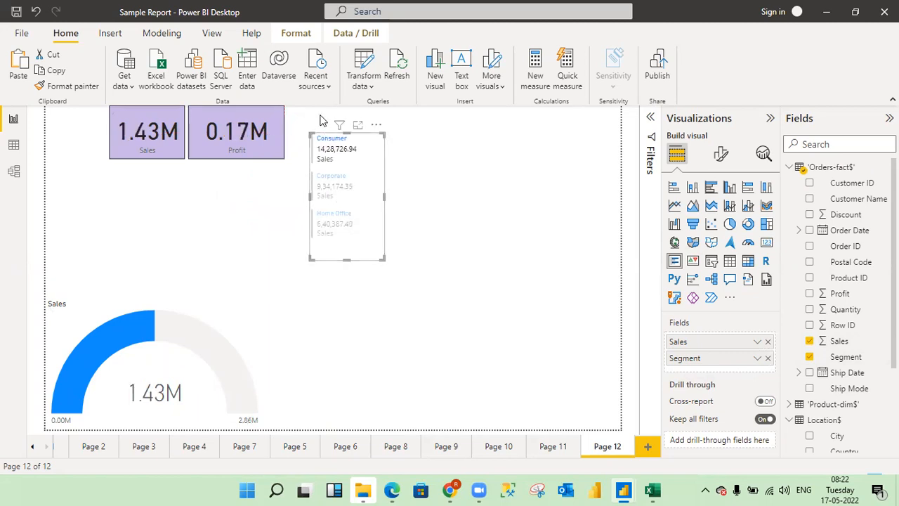
{"action": "left_click", "coordinate": [325, 143]}
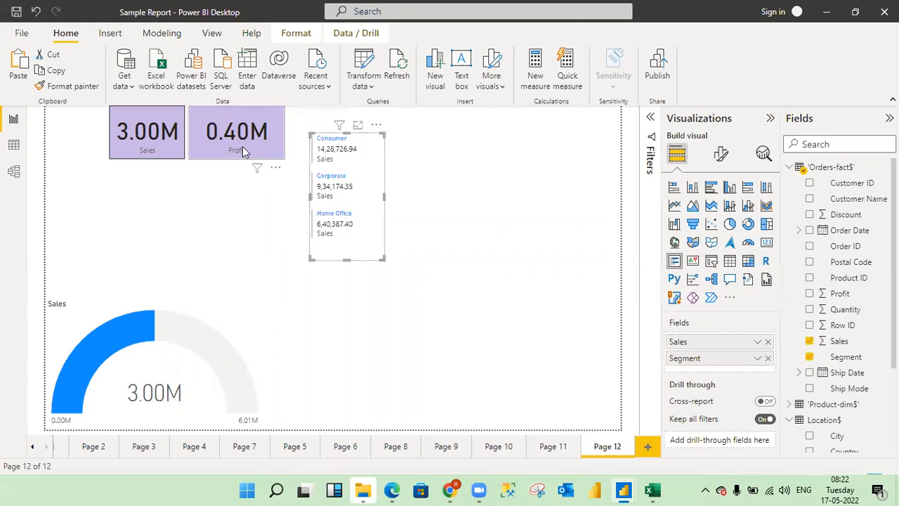
{"action": "mouse_move", "coordinate": [242, 132]}
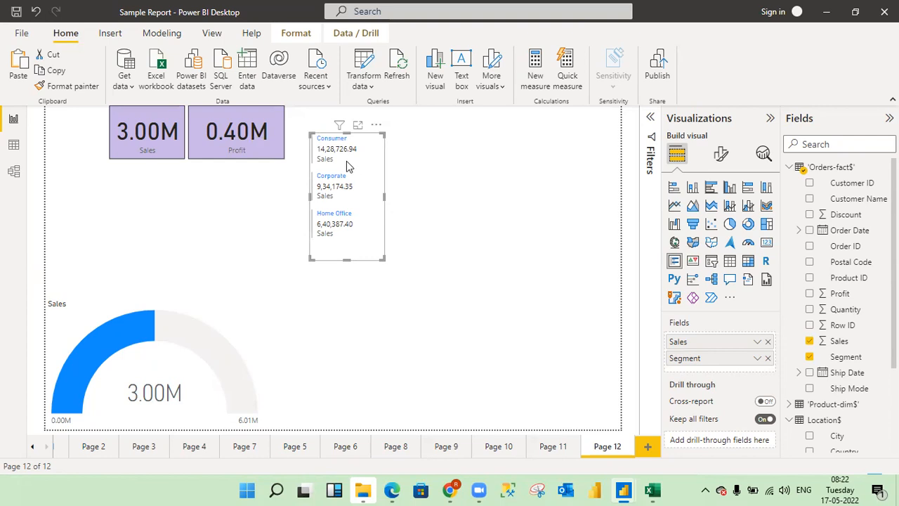
{"action": "mouse_move", "coordinate": [381, 226]}
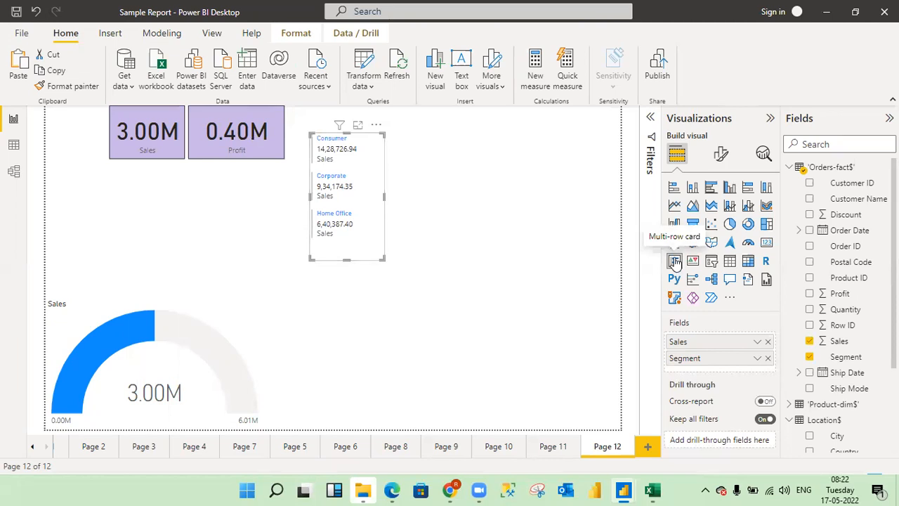
{"action": "left_click", "coordinate": [721, 156]}
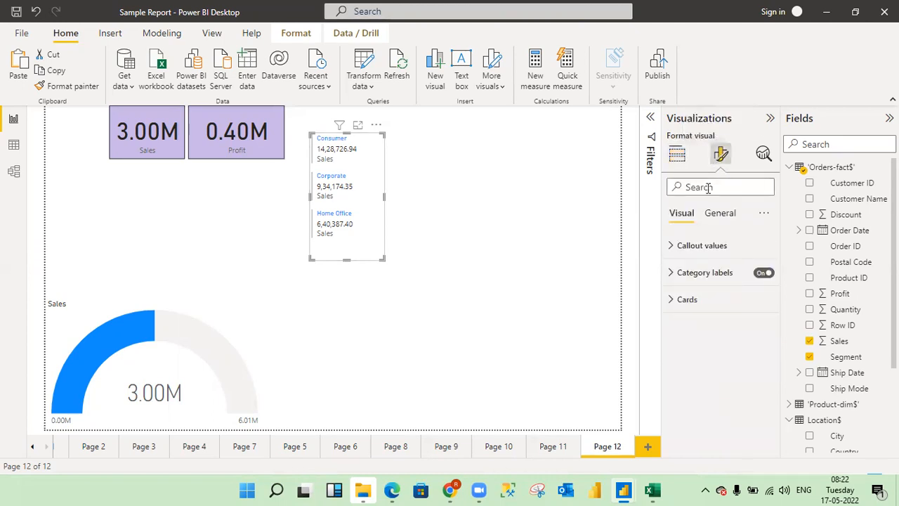
{"action": "left_click", "coordinate": [678, 157]}
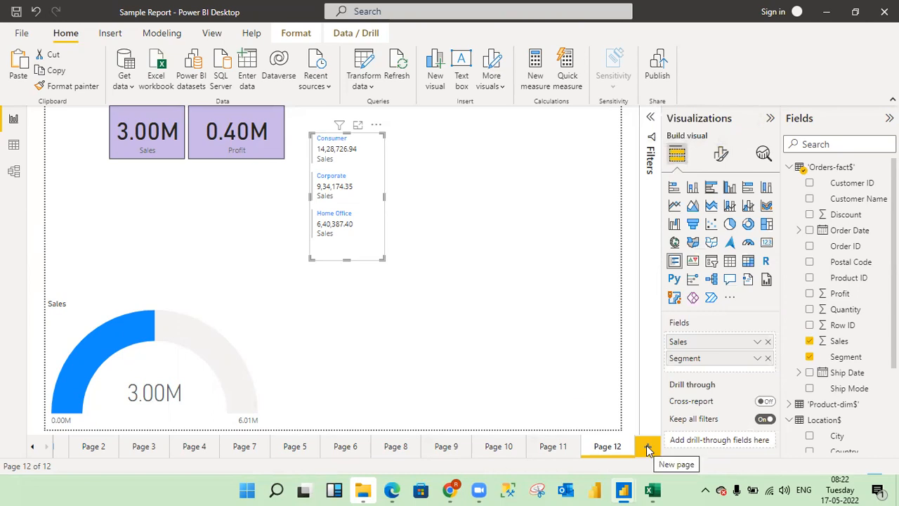
Add a new report page and insert a KPI visual enlarged across most of the page's upper half
{"action": "left_click", "coordinate": [648, 448]}
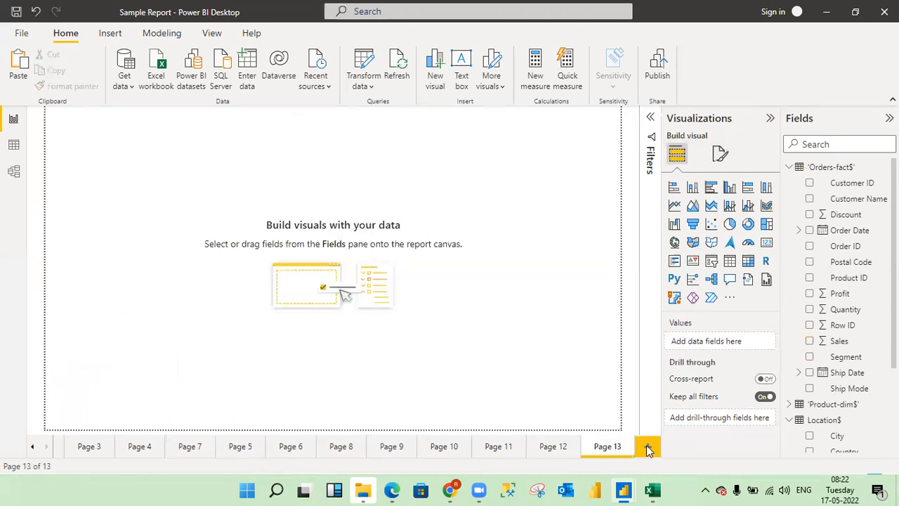
{"action": "left_click", "coordinate": [694, 262]}
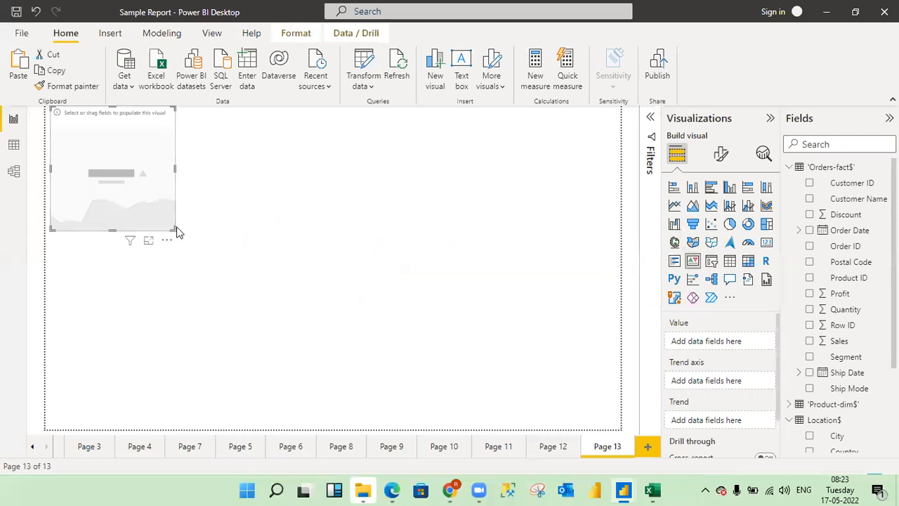
{"action": "left_click_drag", "start_coordinate": [174, 229], "coordinate": [297, 246]}
{"action": "left_click_drag", "start_coordinate": [375, 266], "coordinate": [458, 280]}
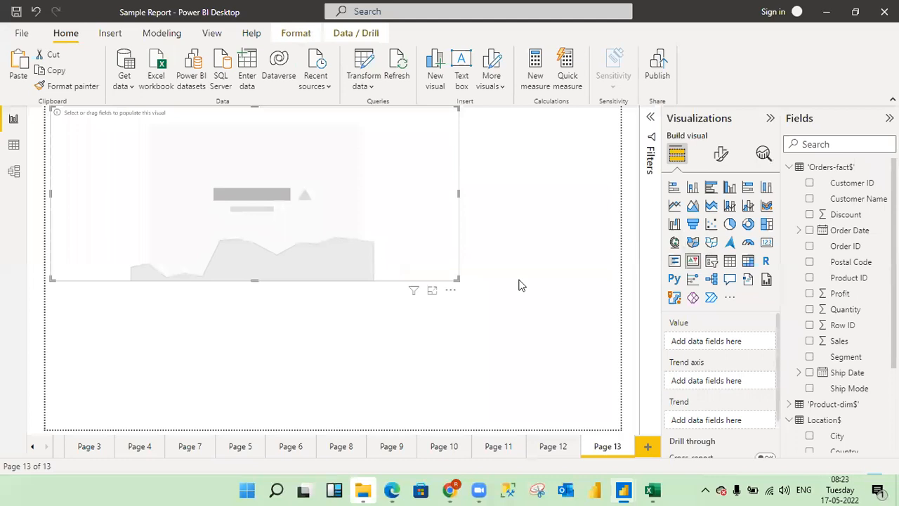
Use Sales as the KPI's value and Order Date as its trend axis, and widen the visual to the page's full width
{"action": "left_click", "coordinate": [810, 342]}
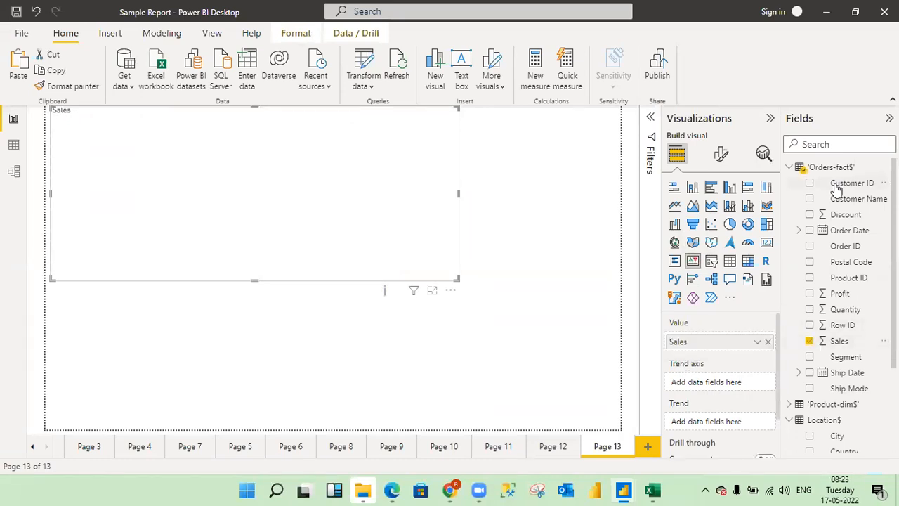
{"action": "left_click", "coordinate": [810, 231]}
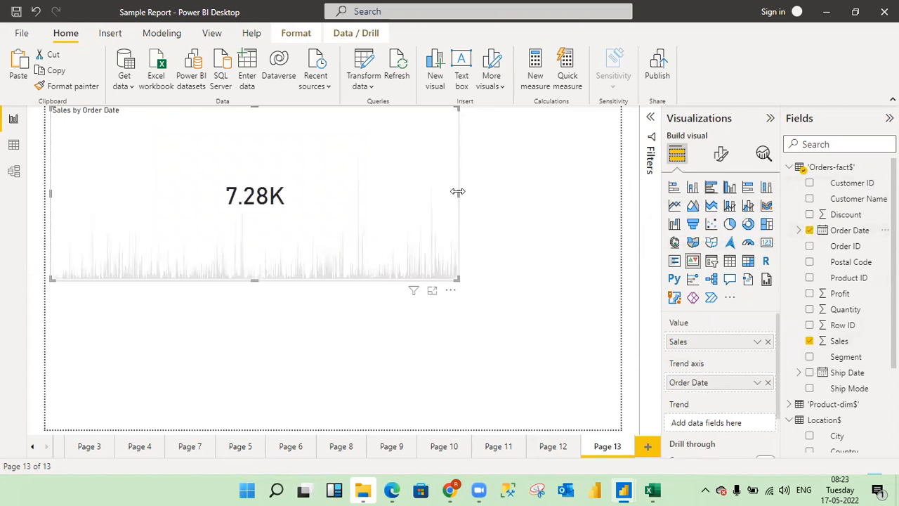
{"action": "left_click_drag", "start_coordinate": [521, 192], "coordinate": [628, 191]}
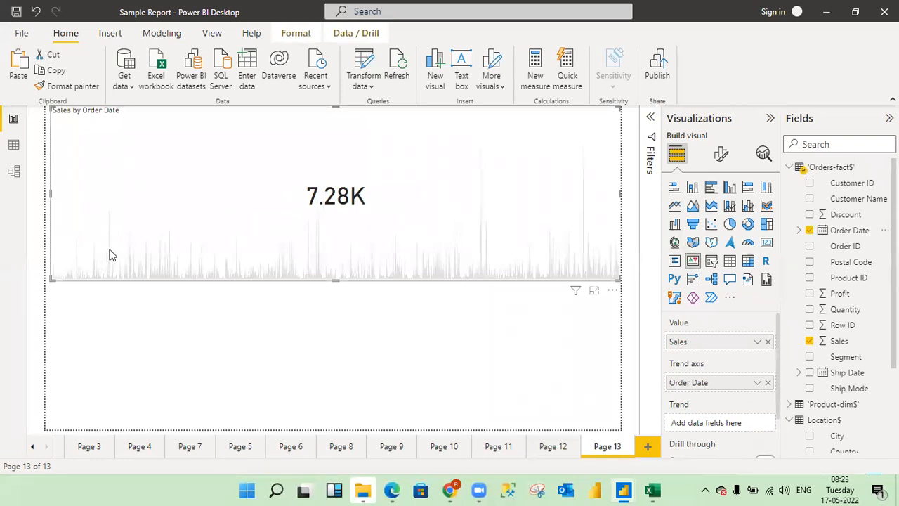
Look over the KPI visual's callout value, icons, trend axis and target label format options
{"action": "left_click", "coordinate": [721, 156]}
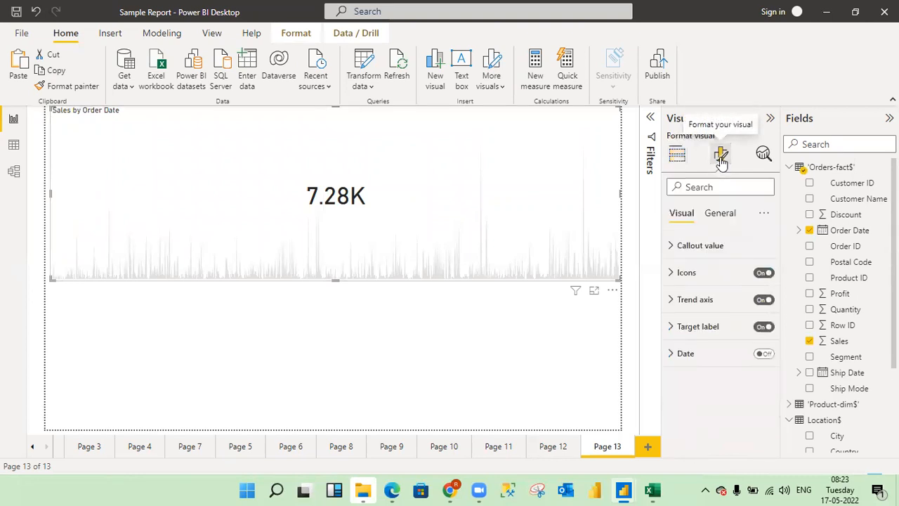
{"action": "left_click", "coordinate": [672, 247]}
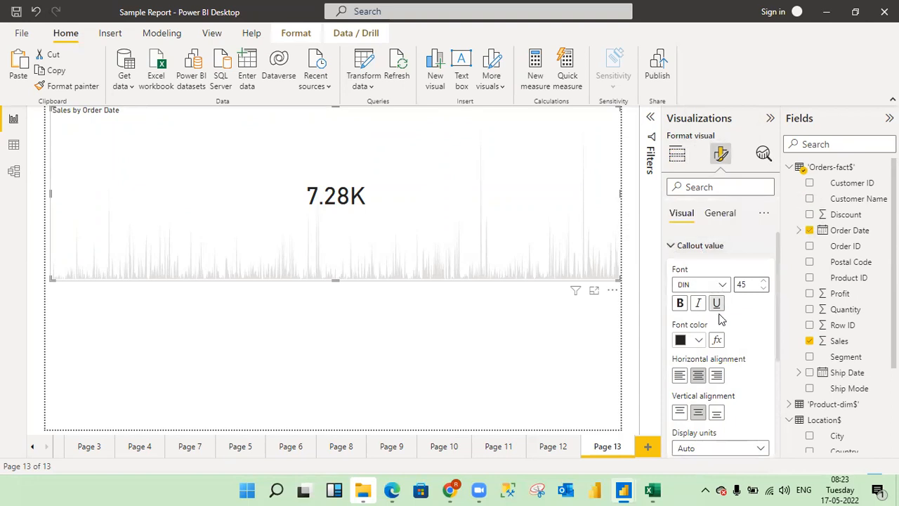
{"action": "left_click_drag", "start_coordinate": [778, 310], "coordinate": [779, 277]}
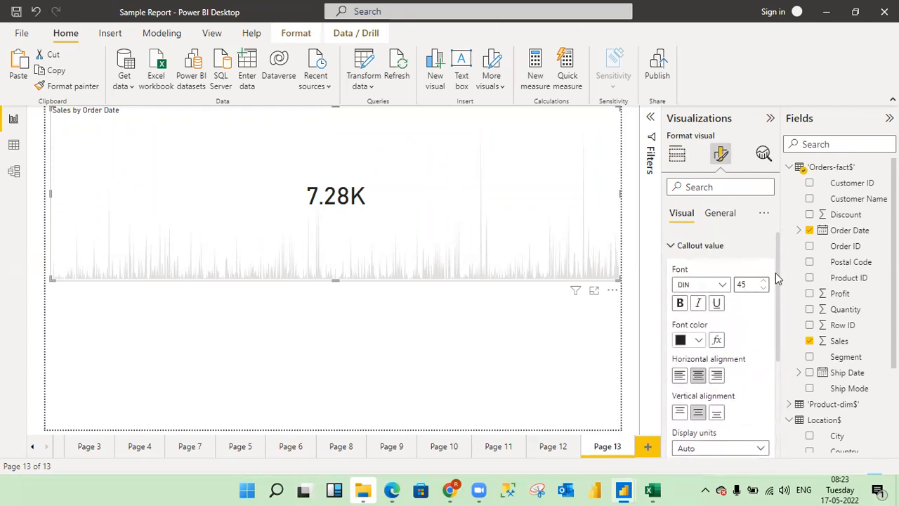
{"action": "left_click", "coordinate": [673, 246]}
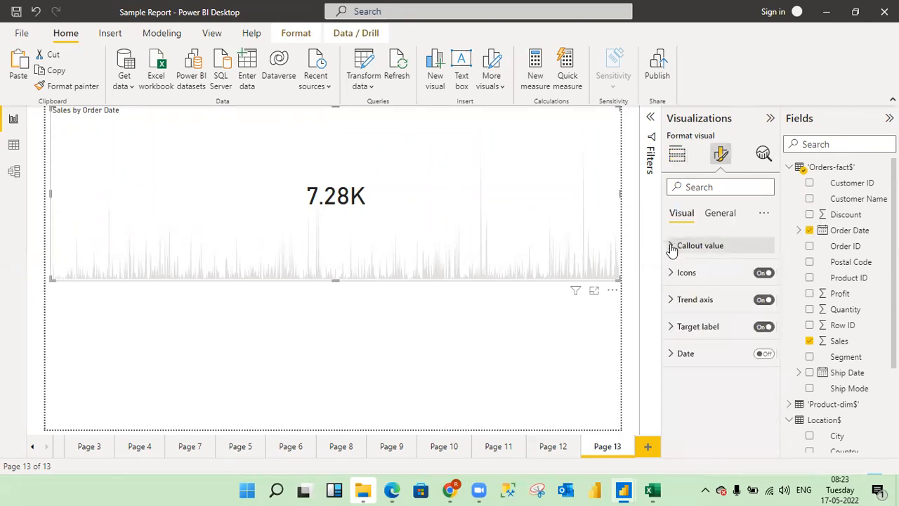
{"action": "left_click", "coordinate": [671, 273]}
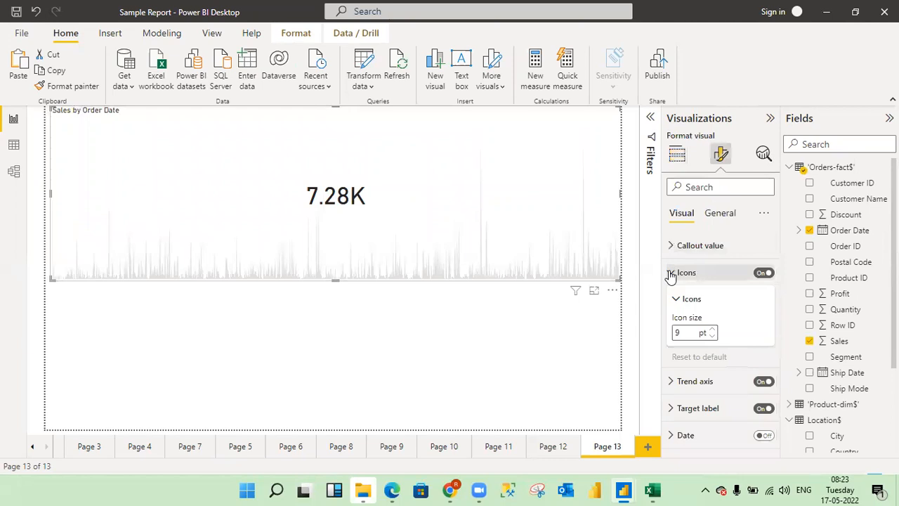
{"action": "left_click", "coordinate": [671, 274]}
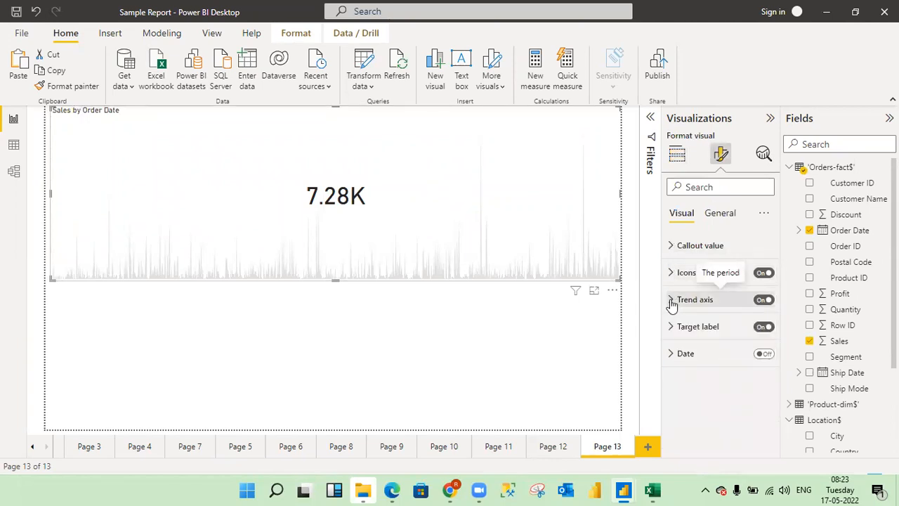
{"action": "left_click", "coordinate": [671, 300]}
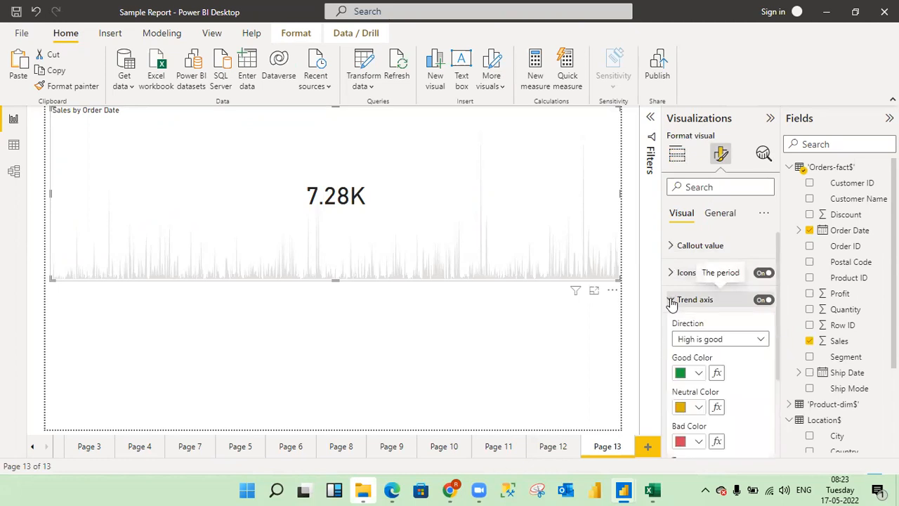
{"action": "left_click_drag", "start_coordinate": [777, 310], "coordinate": [777, 353]}
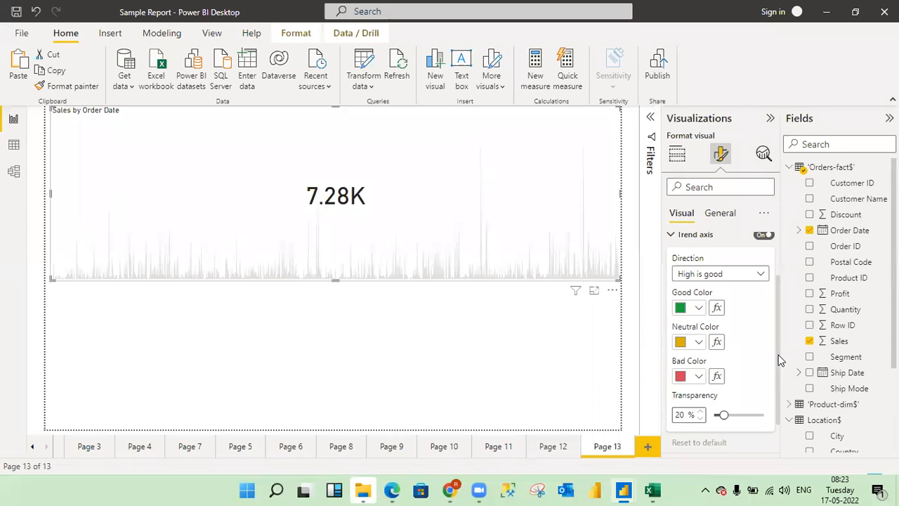
{"action": "scroll", "coordinate": [778, 360], "scroll_direction": "up", "scroll_amount": 2}
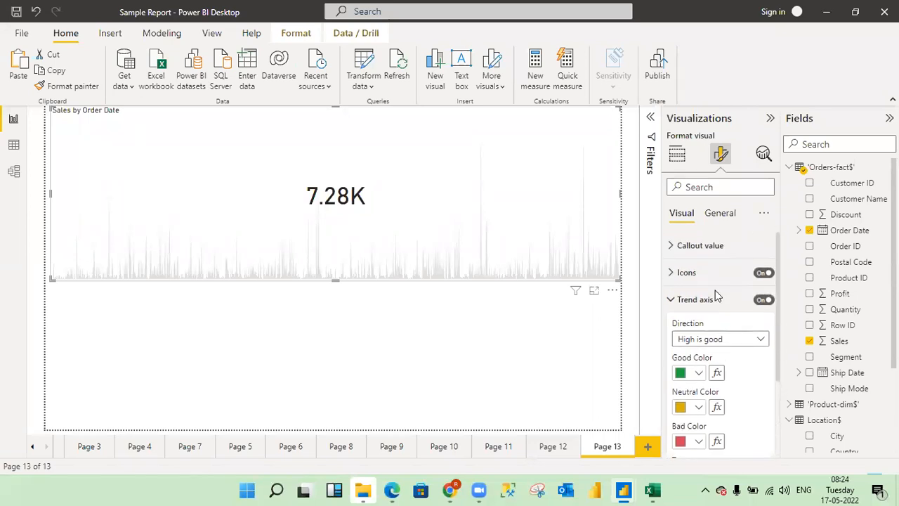
{"action": "left_click", "coordinate": [671, 300]}
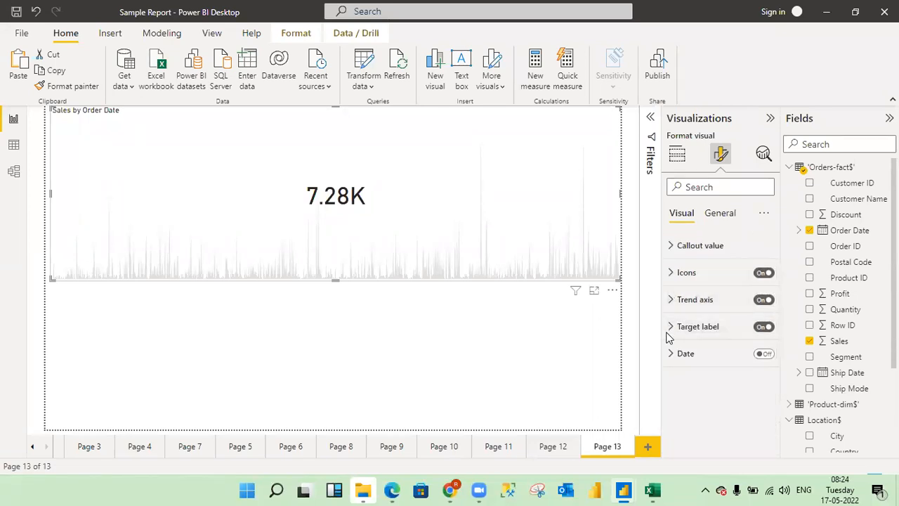
{"action": "left_click", "coordinate": [671, 328]}
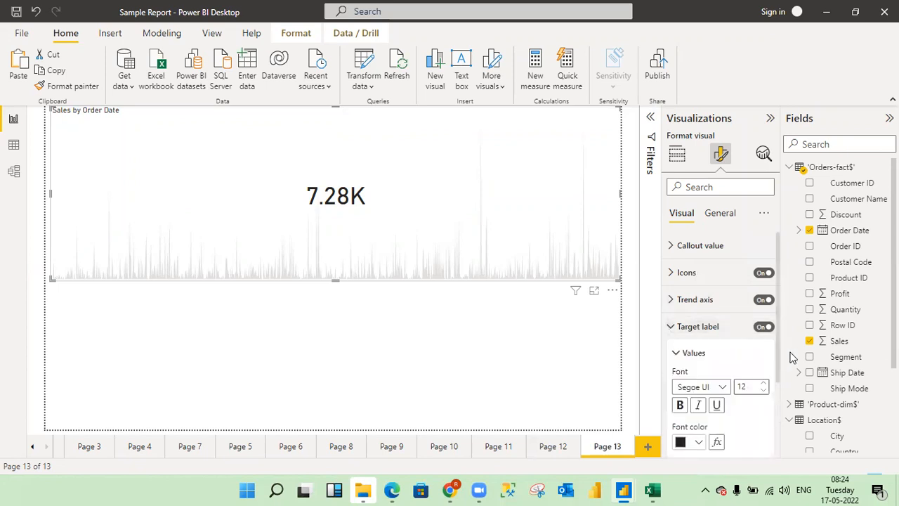
{"action": "left_click_drag", "start_coordinate": [779, 351], "coordinate": [780, 325]}
{"action": "left_click", "coordinate": [674, 354]}
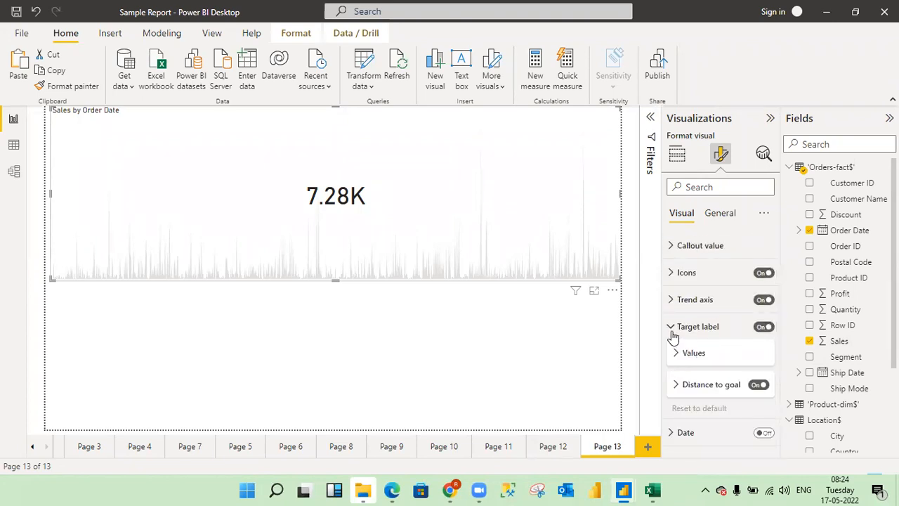
{"action": "left_click", "coordinate": [673, 335]}
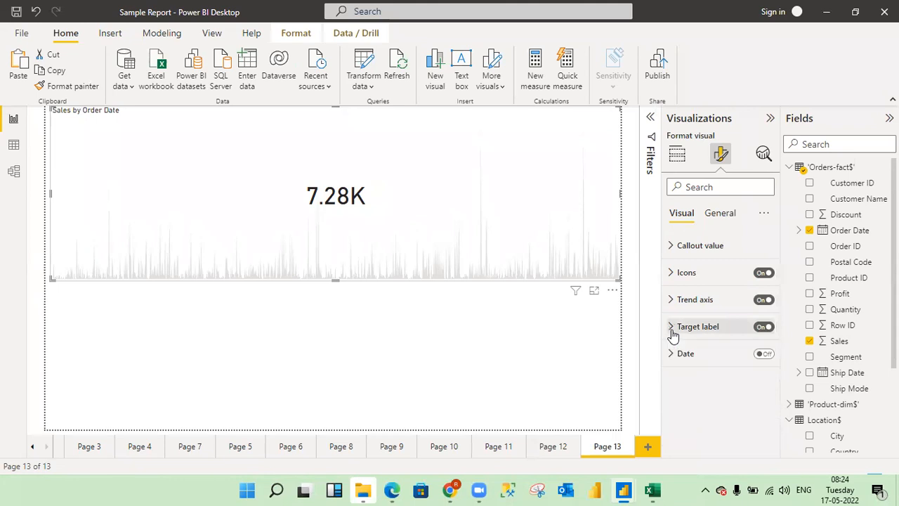
Add Order Date to the KPI visual's Trend field as its target
{"action": "left_click", "coordinate": [676, 155]}
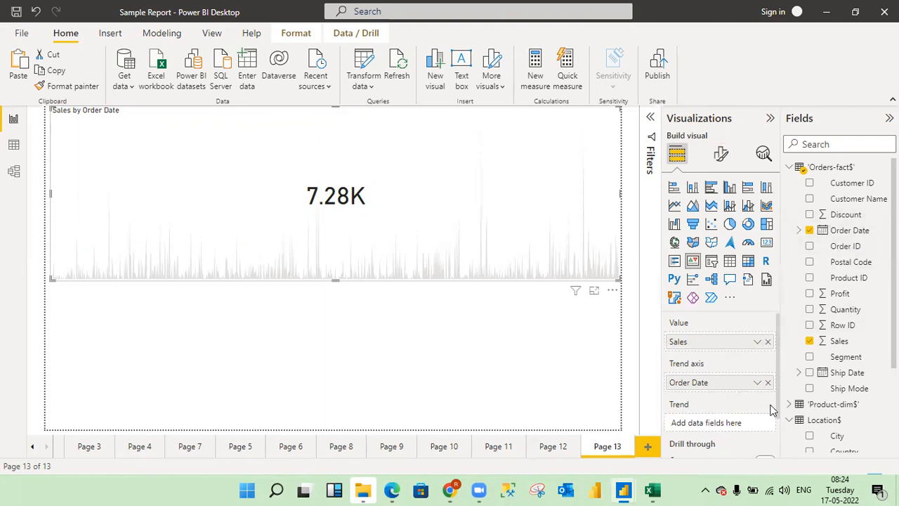
{"action": "scroll", "coordinate": [773, 414], "scroll_direction": "down", "scroll_amount": 2}
{"action": "scroll", "coordinate": [773, 414], "scroll_direction": "up", "scroll_amount": 2}
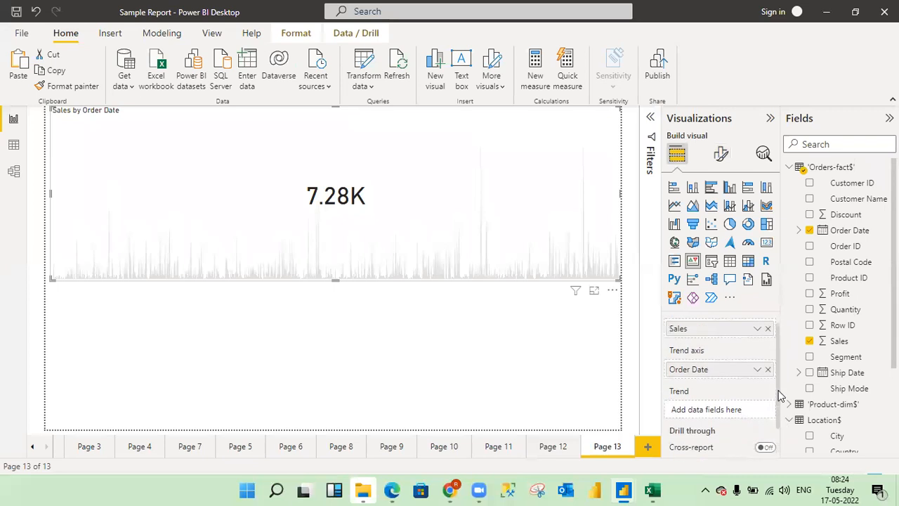
{"action": "left_click_drag", "start_coordinate": [850, 232], "coordinate": [723, 425]}
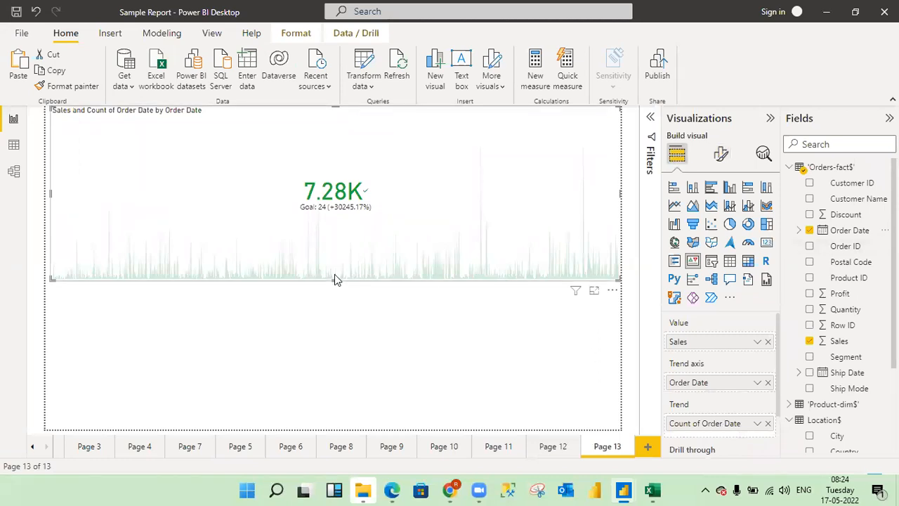
Make the KPI visual slightly taller and turn on its date display
{"action": "left_click_drag", "start_coordinate": [334, 279], "coordinate": [335, 298]}
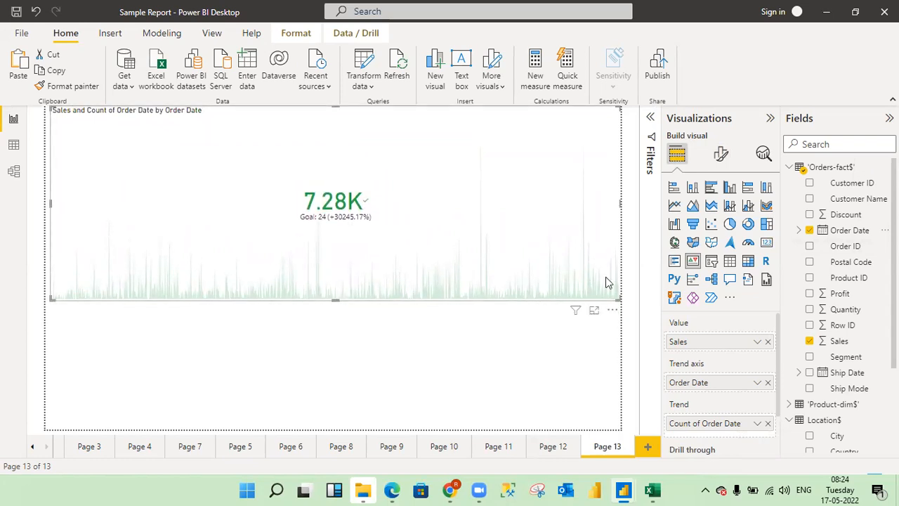
{"action": "left_click", "coordinate": [721, 154]}
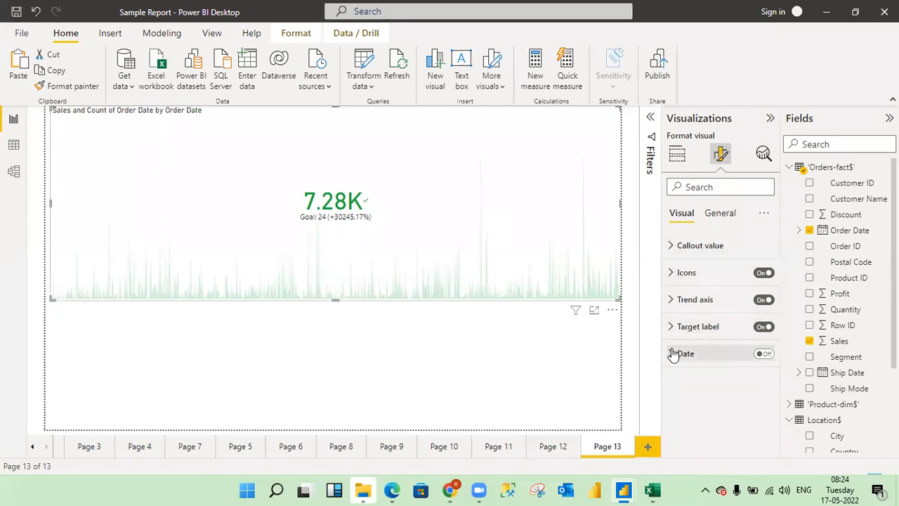
{"action": "left_click", "coordinate": [764, 355]}
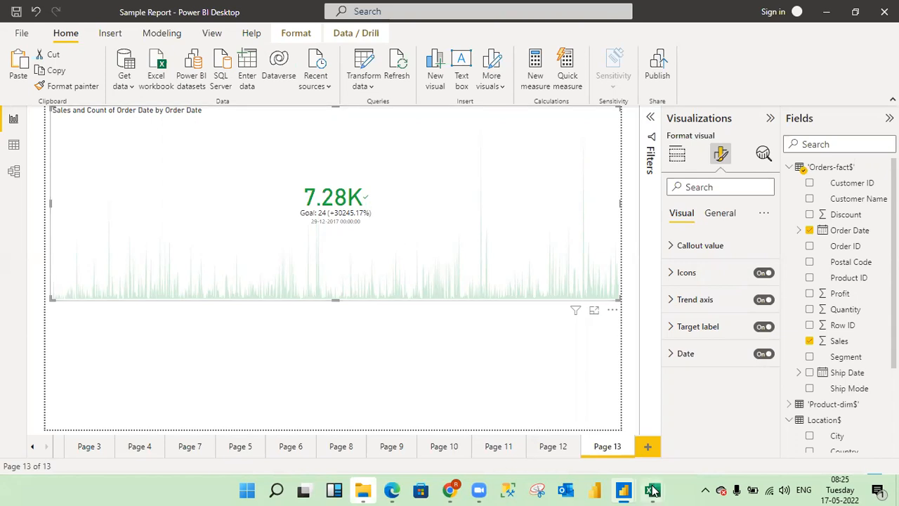
Switch to the Usage of right visuals report and review its normal and stacked, side by side, and 100% bar chart pages
{"action": "mouse_move", "coordinate": [615, 485]}
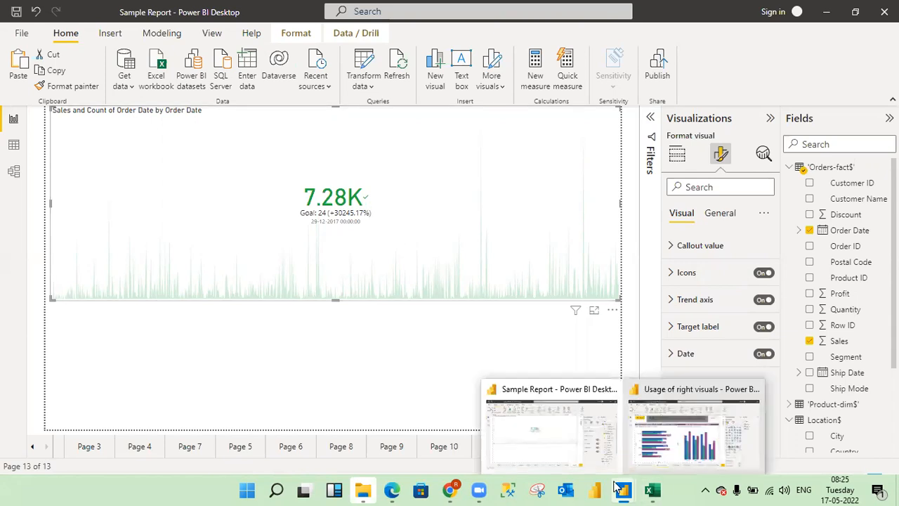
{"action": "left_click", "coordinate": [694, 425]}
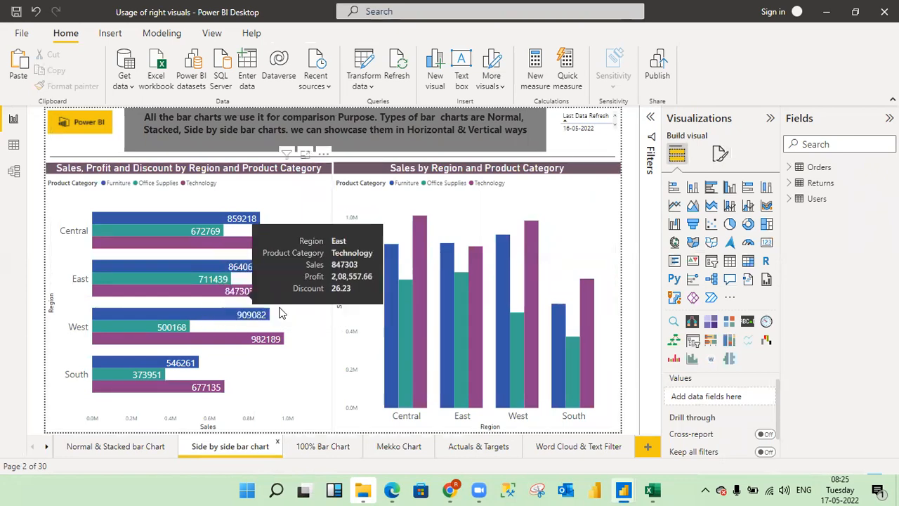
{"action": "left_click", "coordinate": [104, 447]}
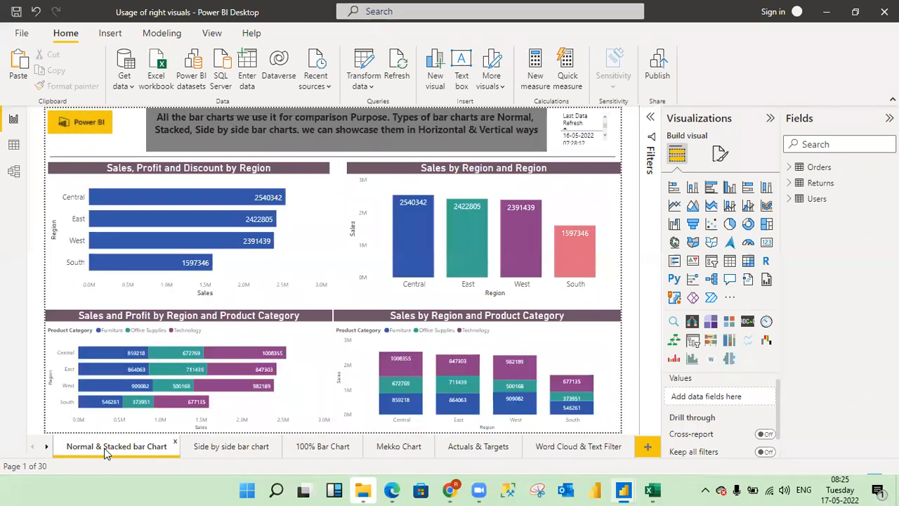
{"action": "left_click", "coordinate": [223, 447]}
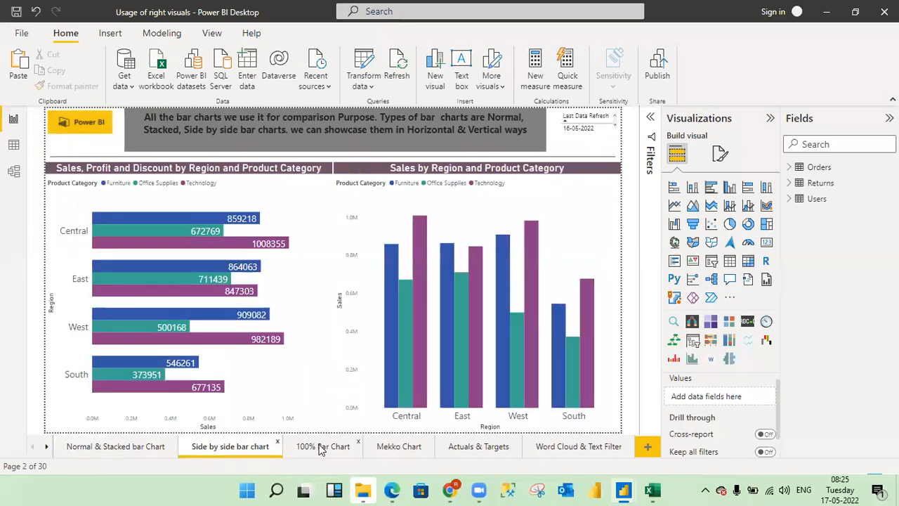
{"action": "left_click", "coordinate": [320, 447]}
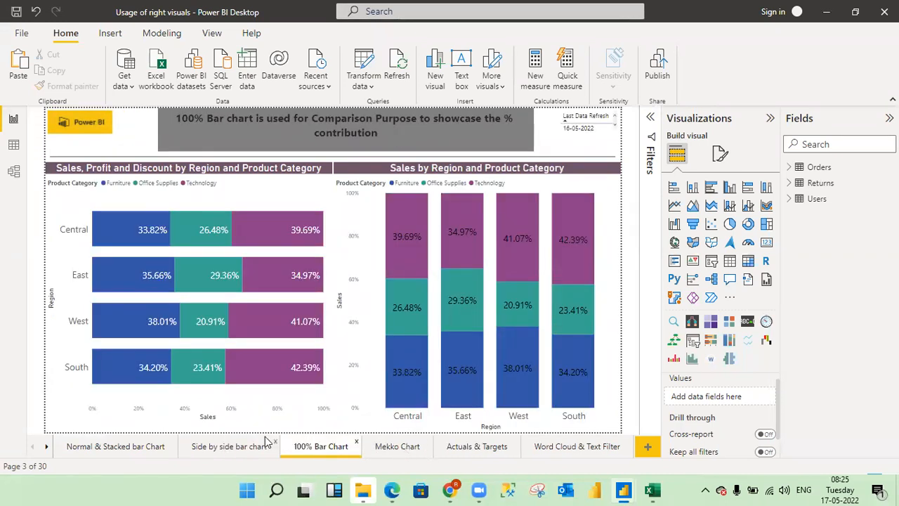
Examine the Dual KPI & KPI page, including the Actuals and Target KPI and the Sales and Profit dual KPI
{"action": "left_click", "coordinate": [48, 449]}
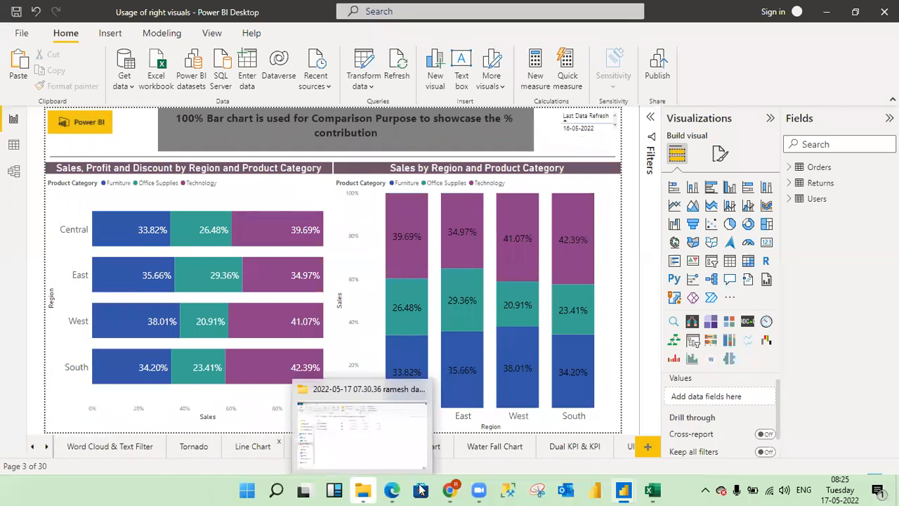
{"action": "left_click", "coordinate": [576, 447]}
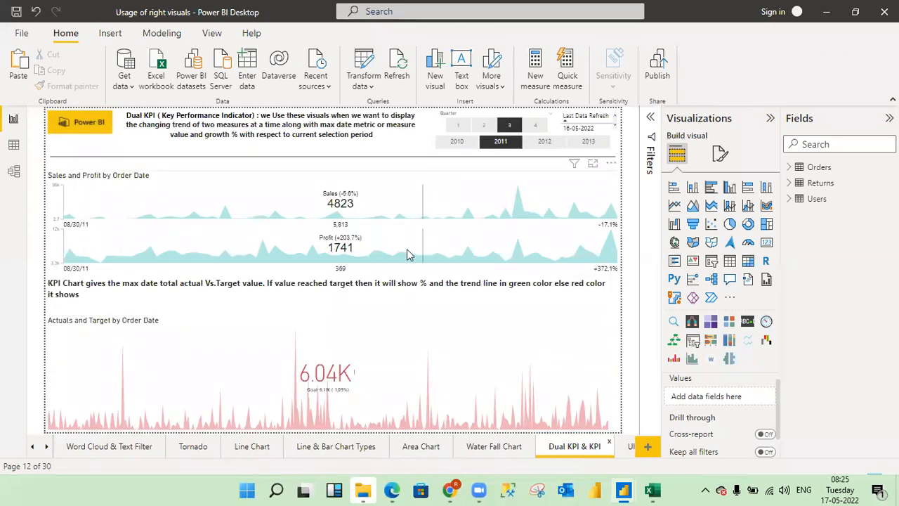
{"action": "left_click", "coordinate": [379, 367]}
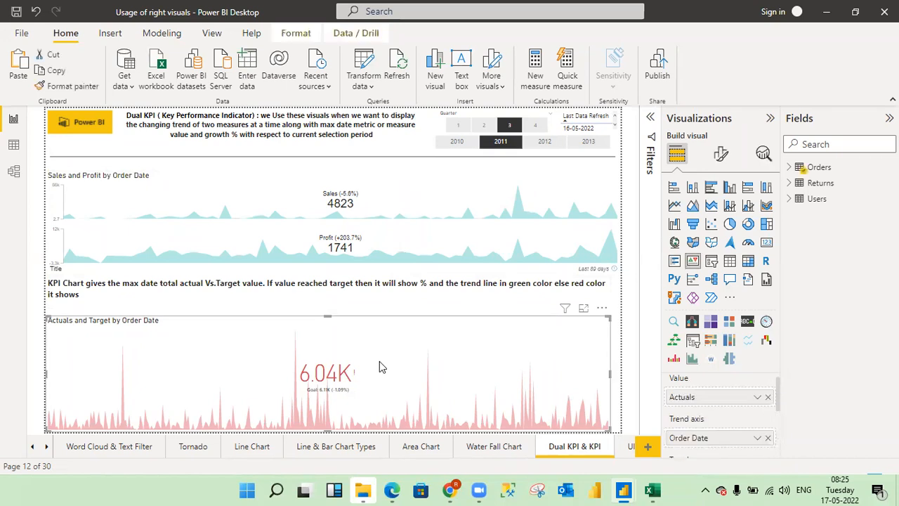
{"action": "left_click", "coordinate": [425, 186]}
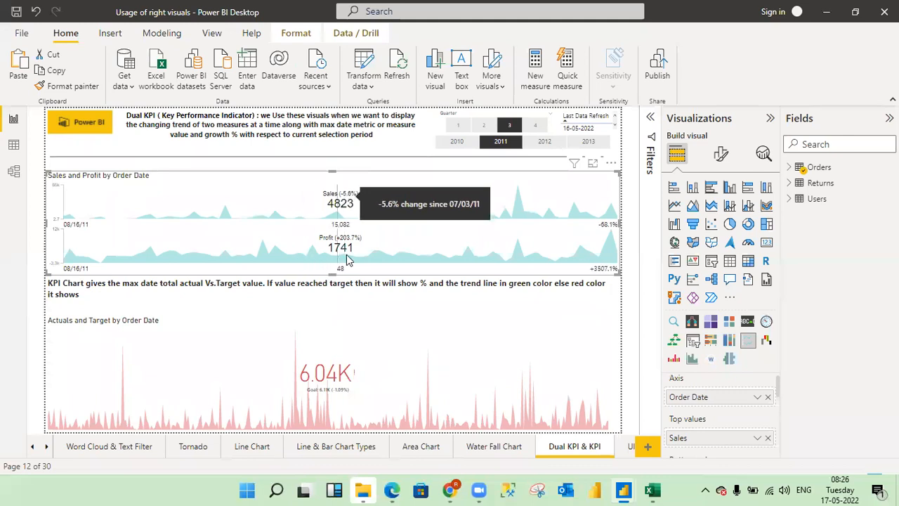
{"action": "mouse_move", "coordinate": [340, 251]}
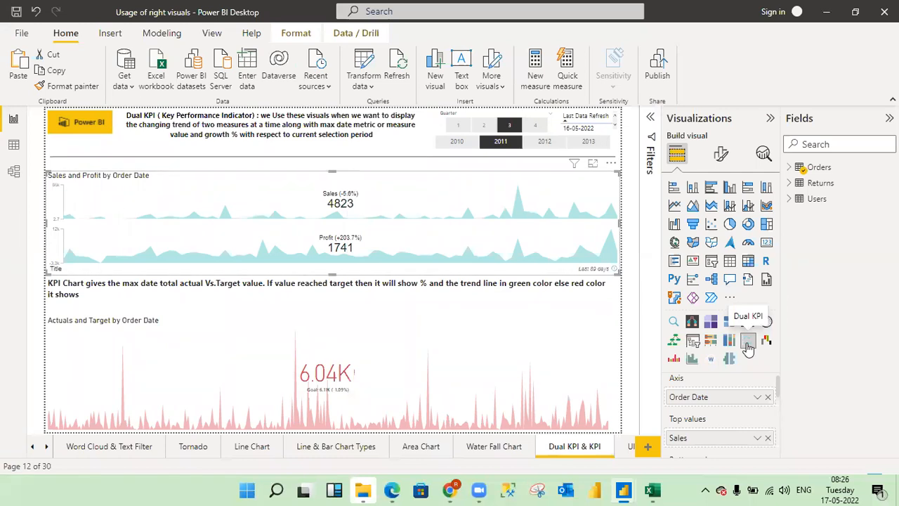
Switch back to the Sample Report and shrink the KPI visual into the page's upper-left area, leaving it deselected
{"action": "key", "text": "alt+Tab"}
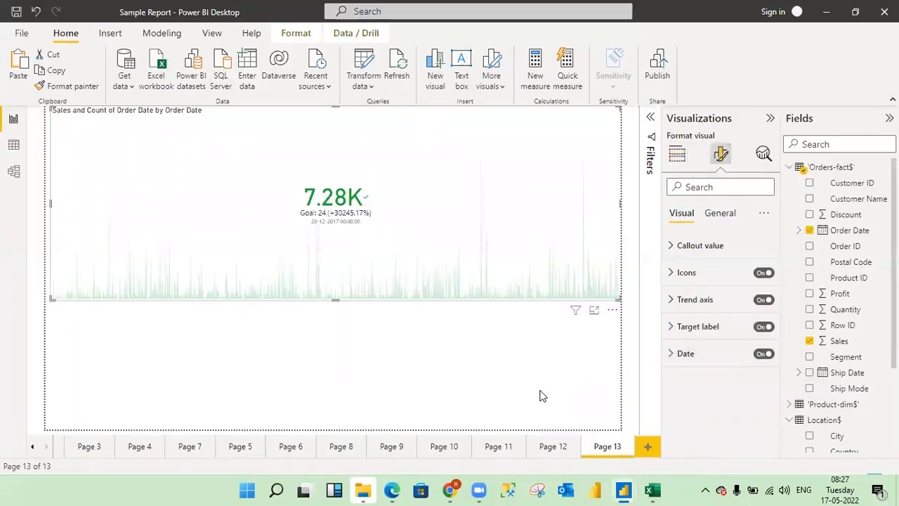
{"action": "left_click", "coordinate": [678, 155]}
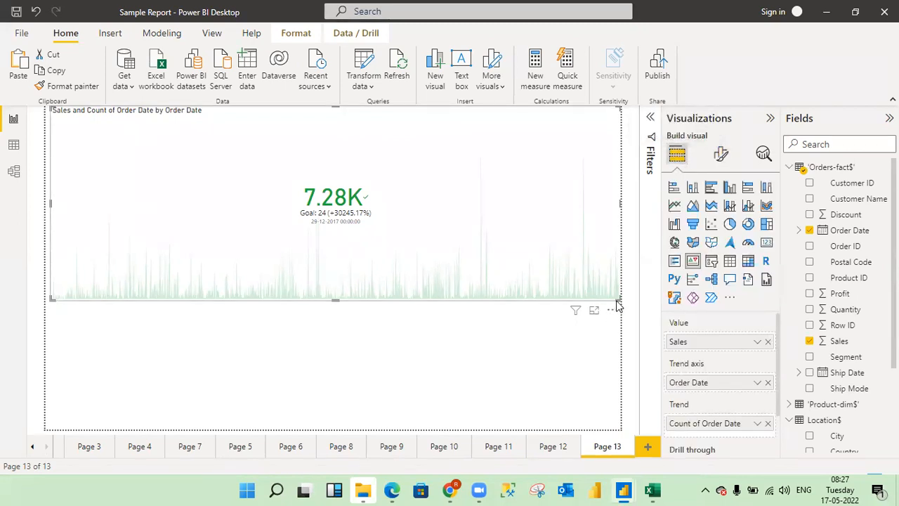
{"action": "left_click_drag", "start_coordinate": [616, 299], "coordinate": [459, 213]}
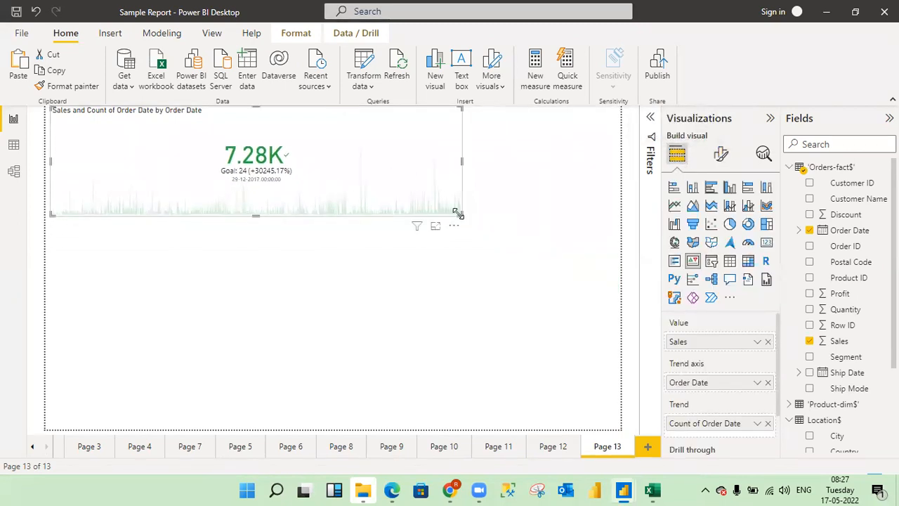
{"action": "left_click", "coordinate": [356, 361]}
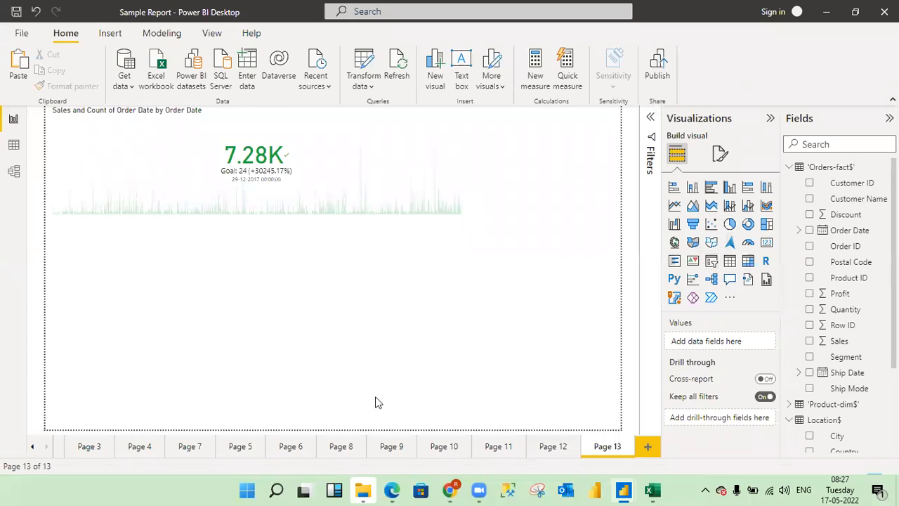
On Page 3, insert a slicer on the Location$ table's Region field and shrink it to fit its list
{"action": "left_click", "coordinate": [89, 446]}
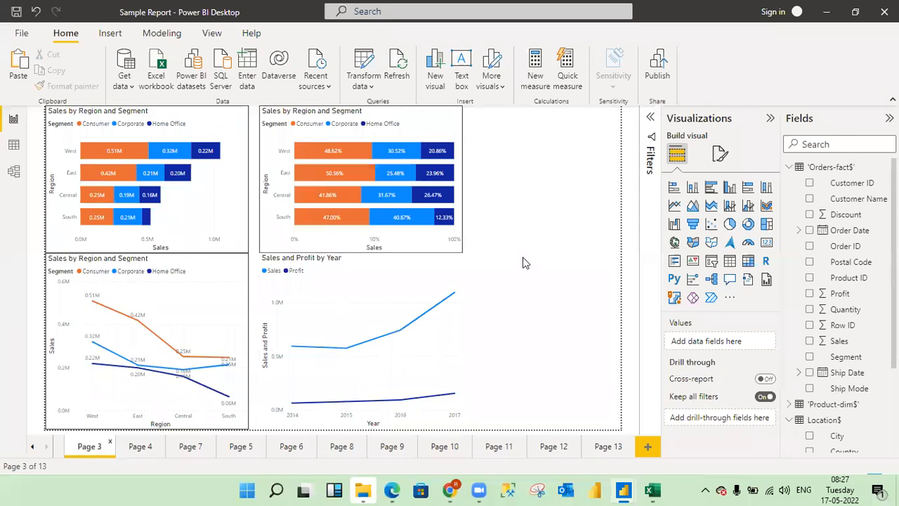
{"action": "left_click", "coordinate": [712, 262]}
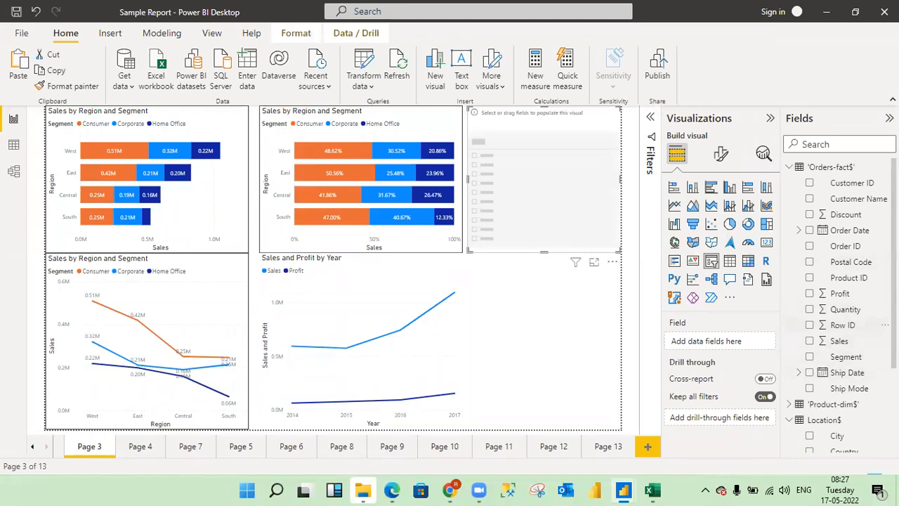
{"action": "scroll", "coordinate": [840, 371], "scroll_direction": "down", "scroll_amount": 3}
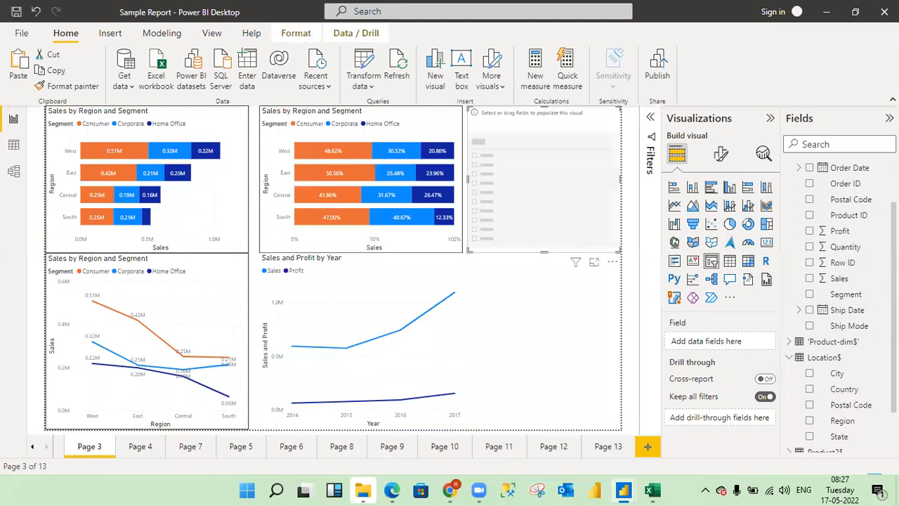
{"action": "left_click", "coordinate": [810, 380]}
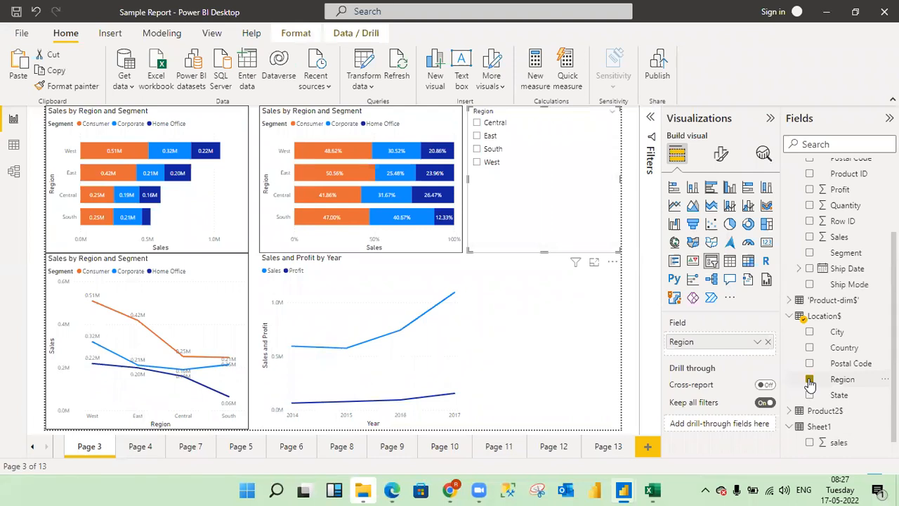
{"action": "left_click_drag", "start_coordinate": [544, 249], "coordinate": [527, 180]}
{"action": "left_click_drag", "start_coordinate": [619, 140], "coordinate": [522, 162]}
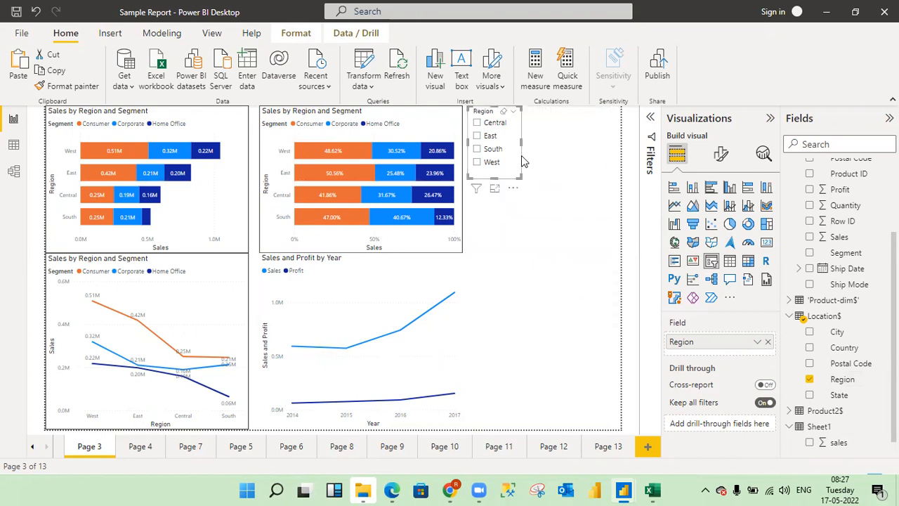
Test the Region slicer by filtering the charts to East, Central and West in turn, and clear the selection
{"action": "mouse_move", "coordinate": [324, 222]}
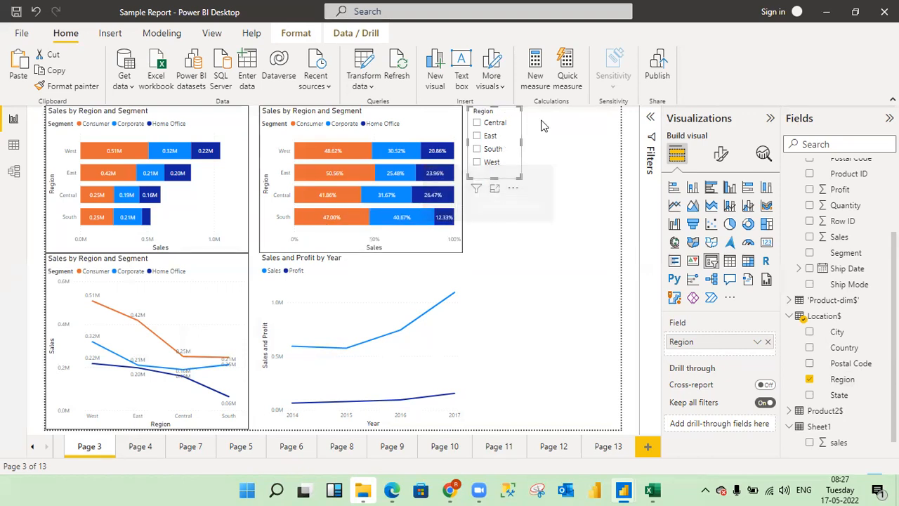
{"action": "left_click", "coordinate": [477, 136]}
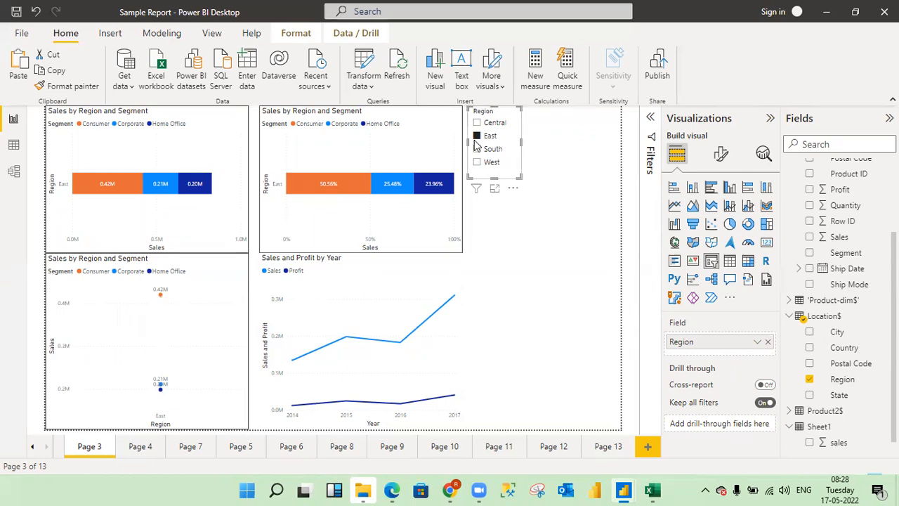
{"action": "left_click", "coordinate": [478, 123]}
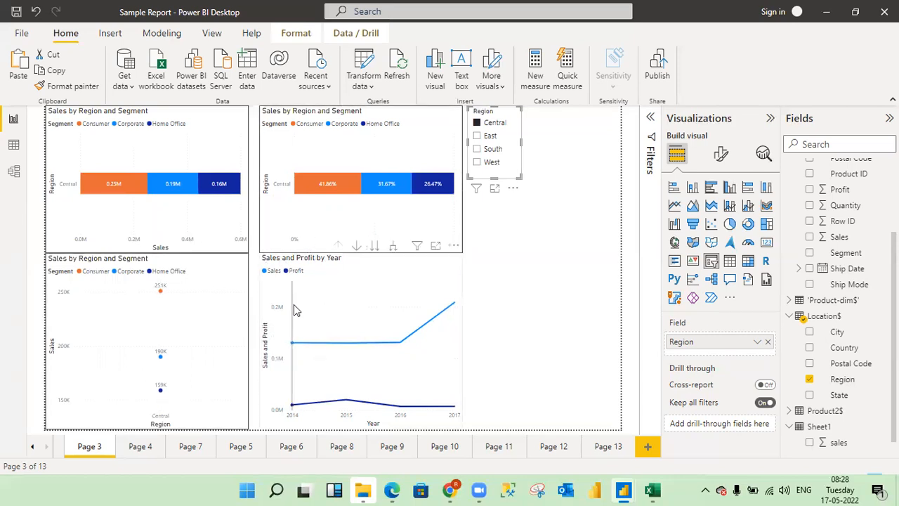
{"action": "left_click", "coordinate": [477, 163]}
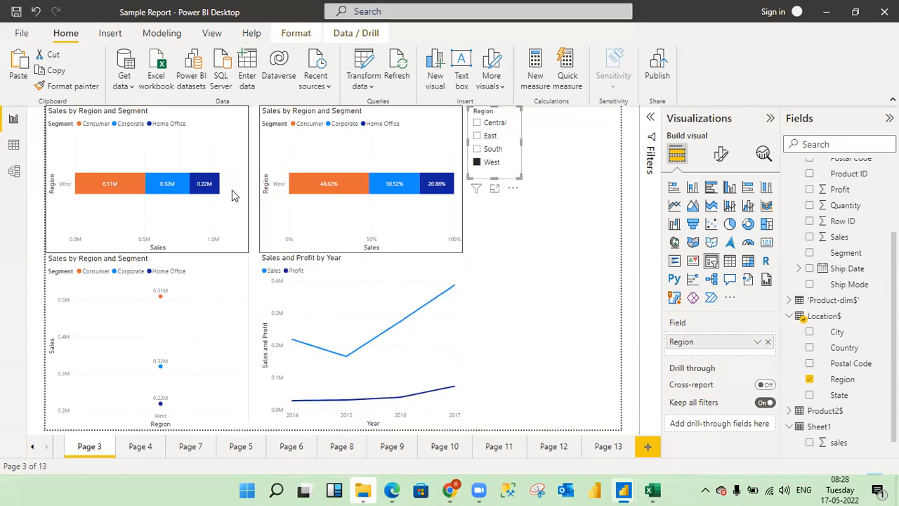
{"action": "left_click", "coordinate": [477, 163]}
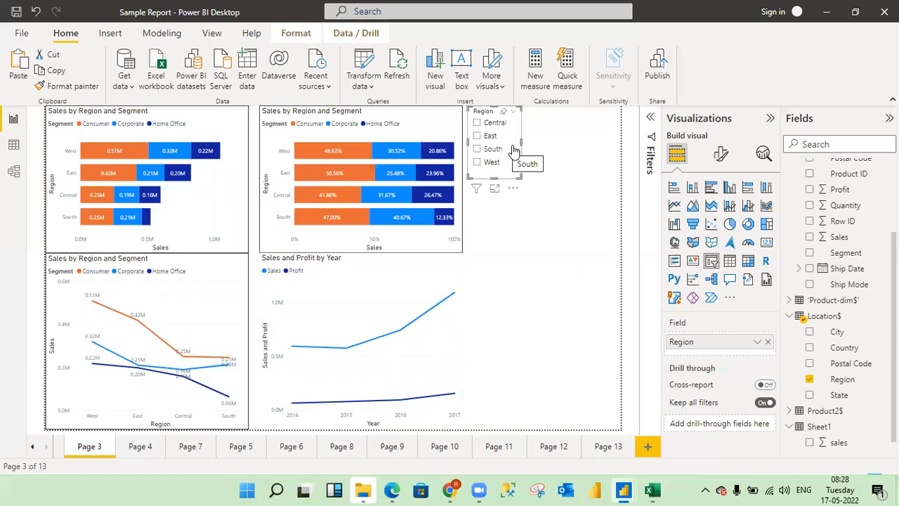
Show the Region slicer in focus mode and turn on Search in its slicer settings
{"action": "left_click", "coordinate": [722, 156]}
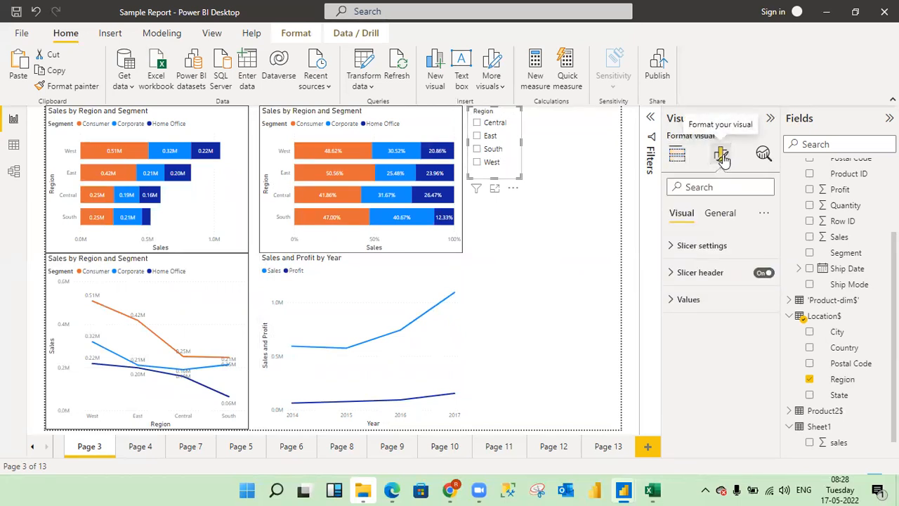
{"action": "left_click", "coordinate": [674, 247]}
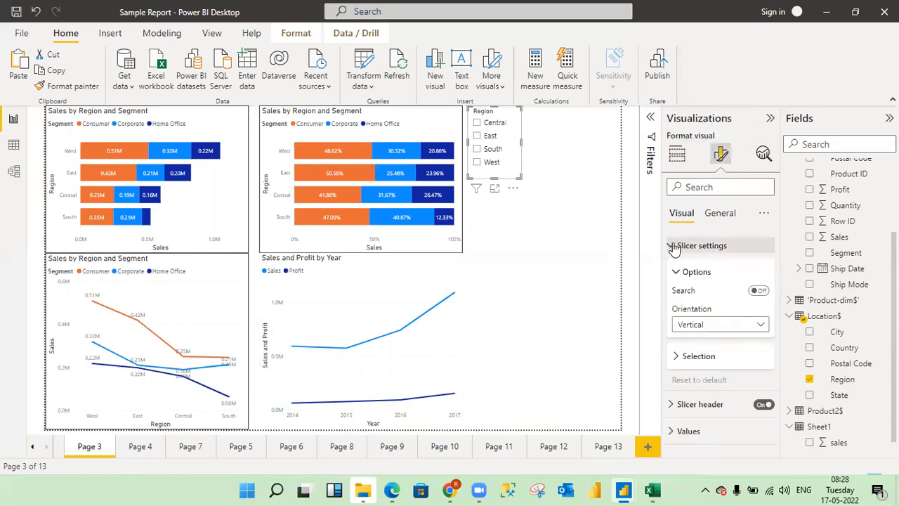
{"action": "left_click", "coordinate": [496, 190]}
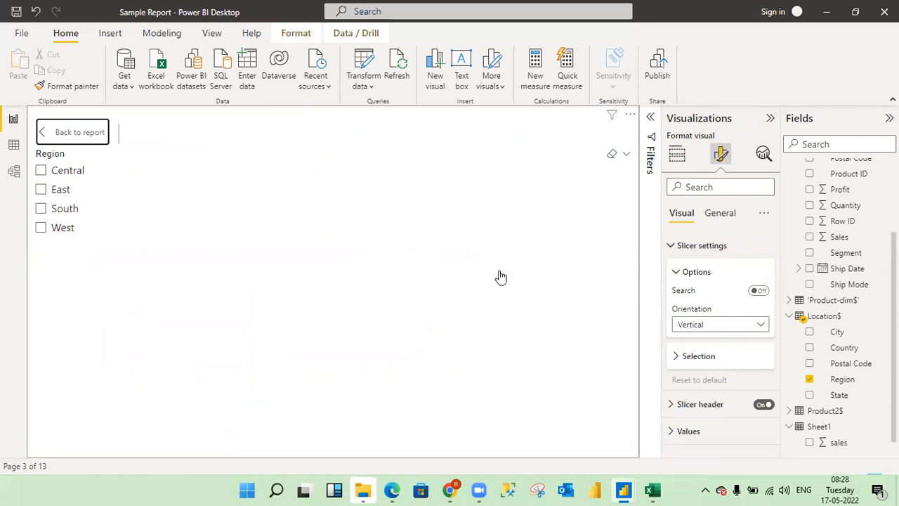
{"action": "left_click", "coordinate": [759, 291]}
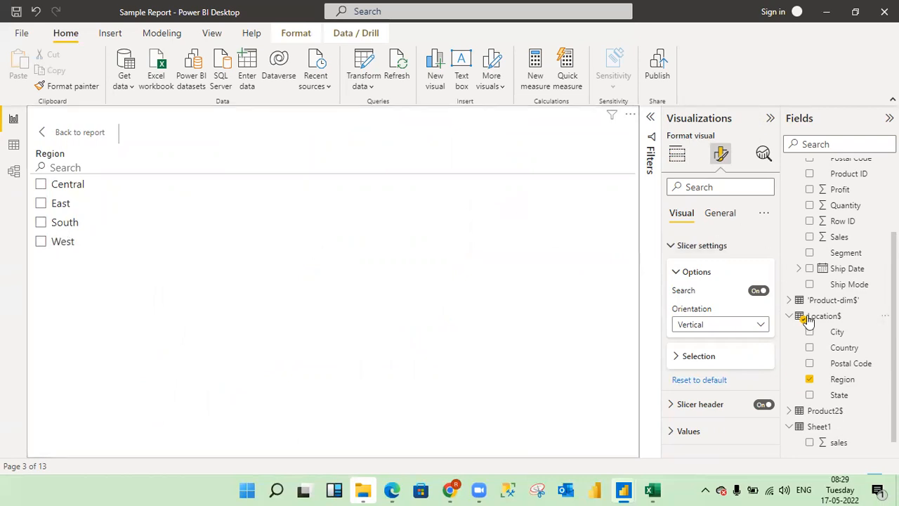
Replace the slicer's Region field with City from the Location$ table, return to the report and shorten the slicer slightly
{"action": "left_click", "coordinate": [810, 380]}
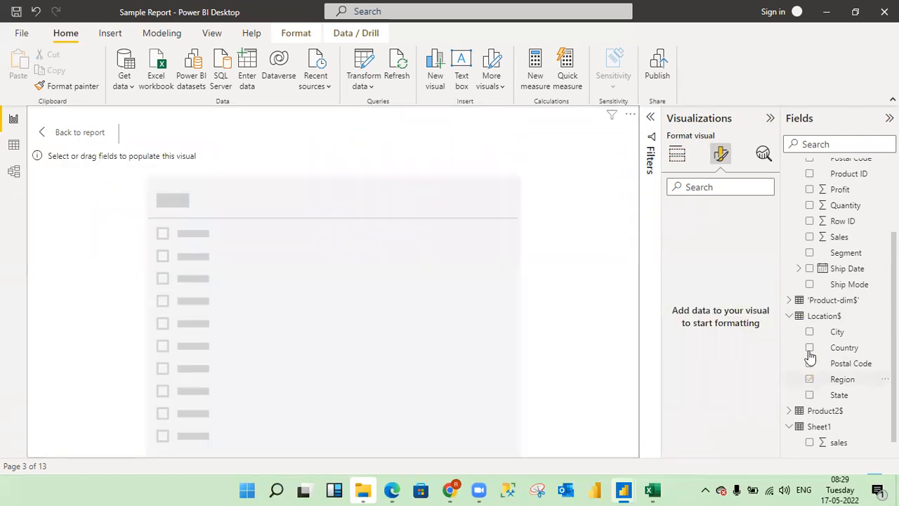
{"action": "left_click", "coordinate": [810, 331]}
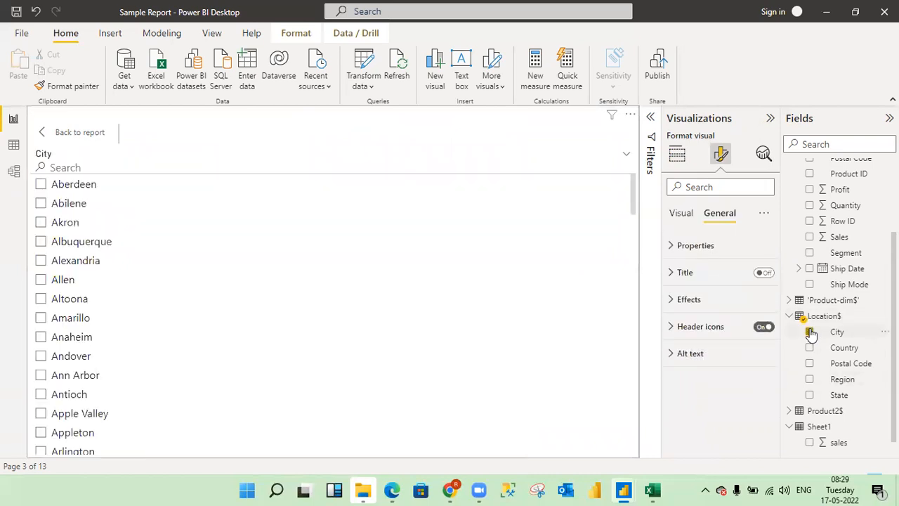
{"action": "left_click", "coordinate": [77, 134]}
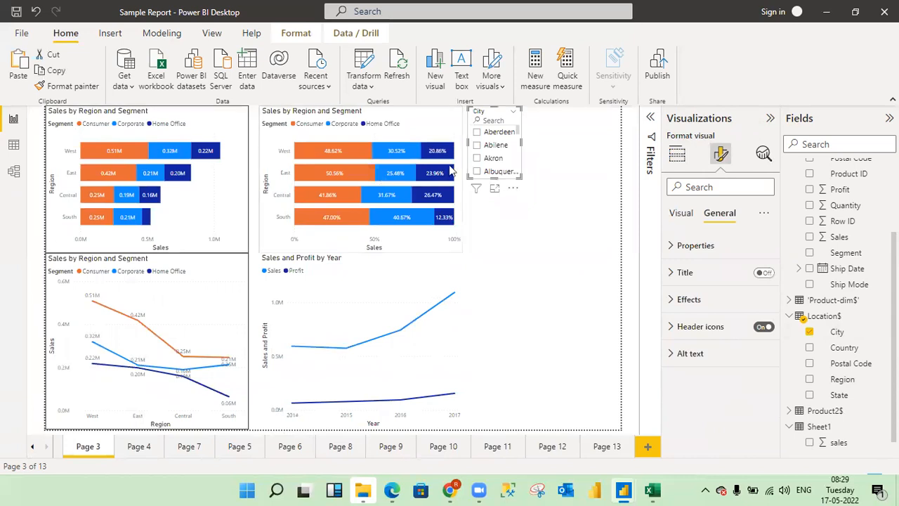
{"action": "mouse_move", "coordinate": [494, 177]}
{"action": "left_mouse_down"}
{"action": "mouse_move", "coordinate": [503, 318]}
{"action": "mouse_move", "coordinate": [503, 169]}
{"action": "left_mouse_up"}
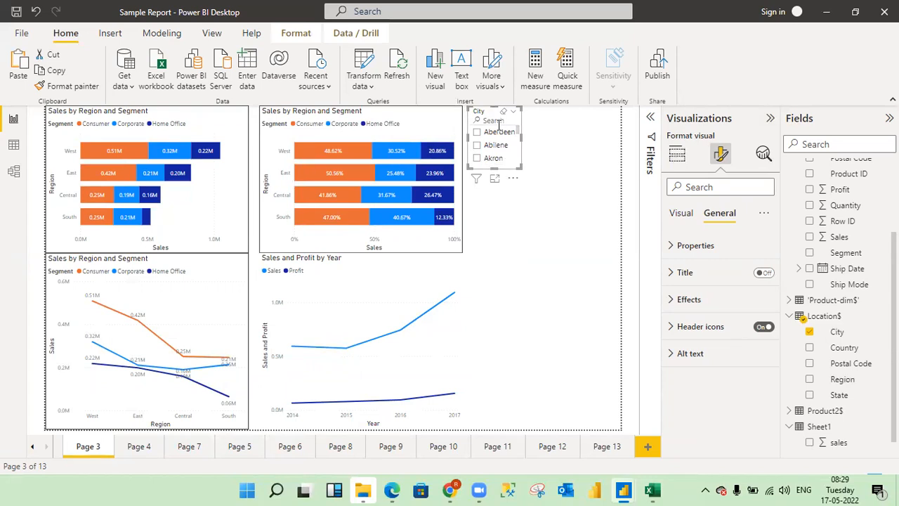
Show the City slicer in focus mode, search its list for "dall" and clear the search text
{"action": "left_click", "coordinate": [495, 180]}
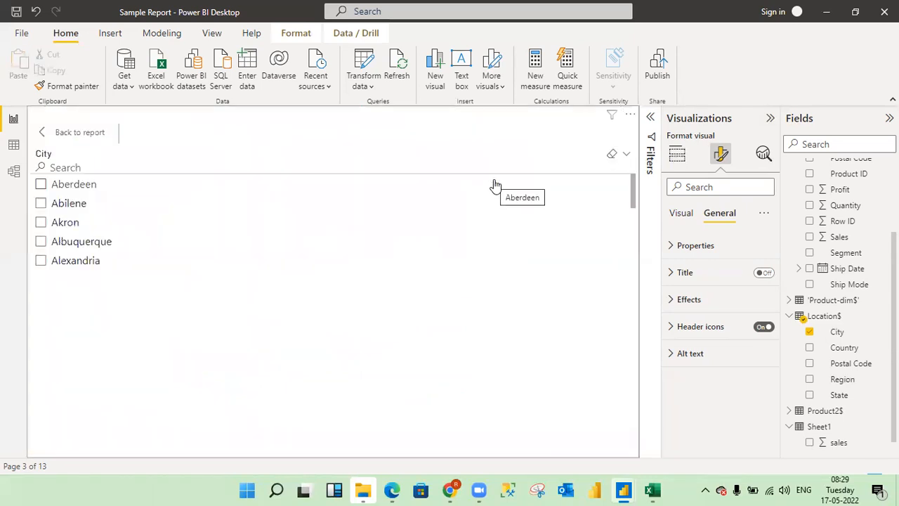
{"action": "left_click", "coordinate": [69, 167]}
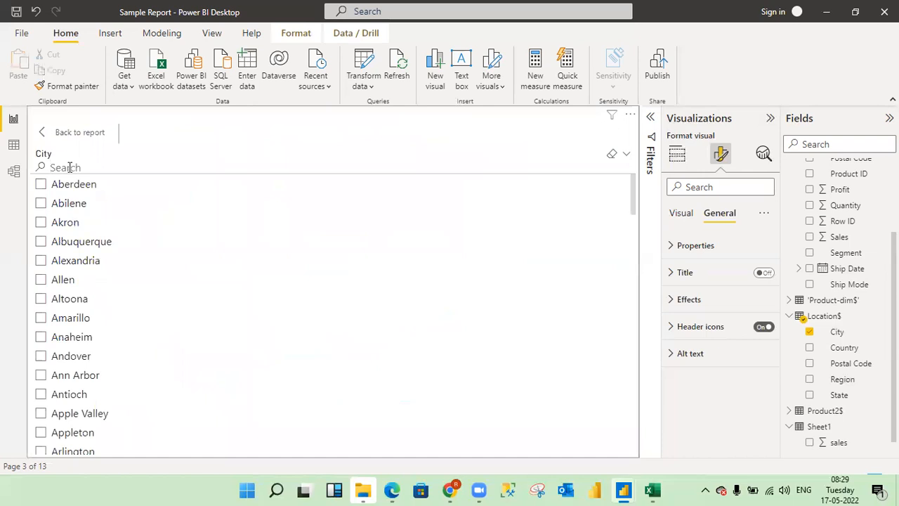
{"action": "type", "text": "dall"}
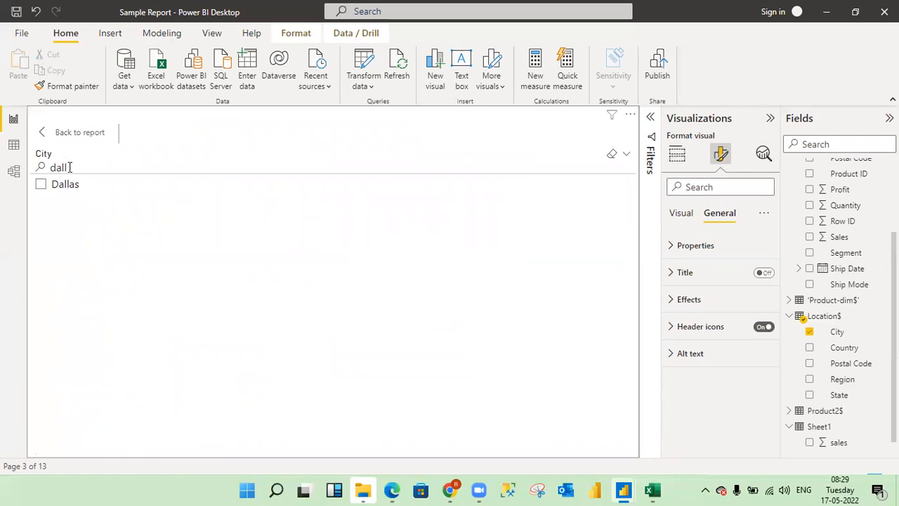
{"action": "key", "text": "BackSpace"}
{"action": "key", "text": "BackSpace"}
{"action": "key", "text": "BackSpace"}
{"action": "key", "text": "BackSpace"}
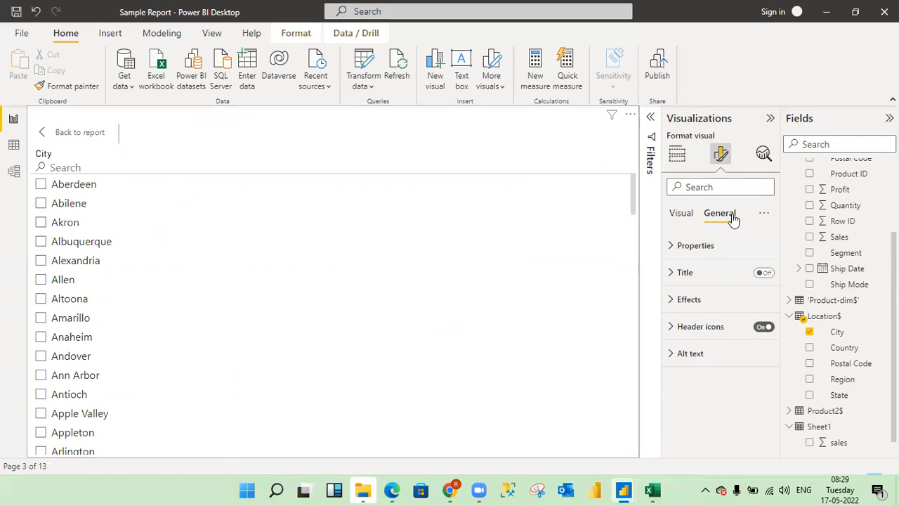
Try the Horizontal orientation for the City slicer, view it on the report page, and set it back to Vertical
{"action": "left_click", "coordinate": [679, 218]}
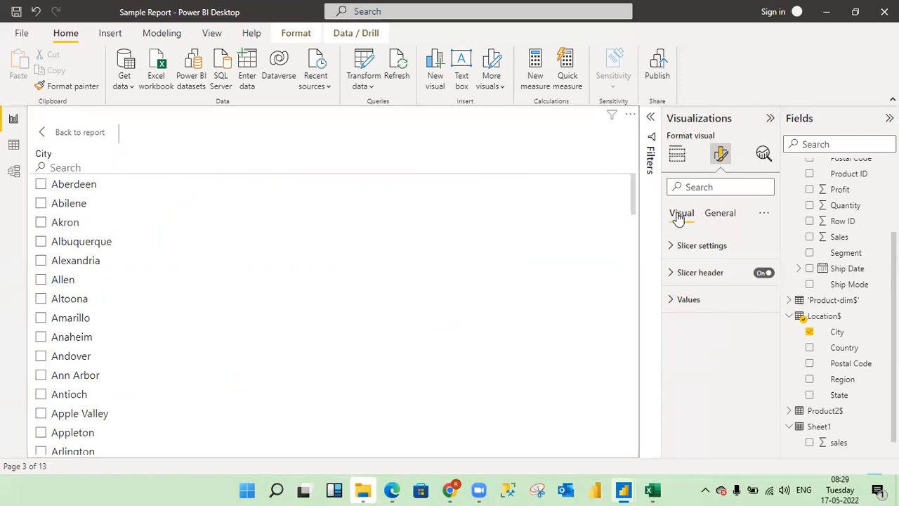
{"action": "left_click", "coordinate": [673, 247]}
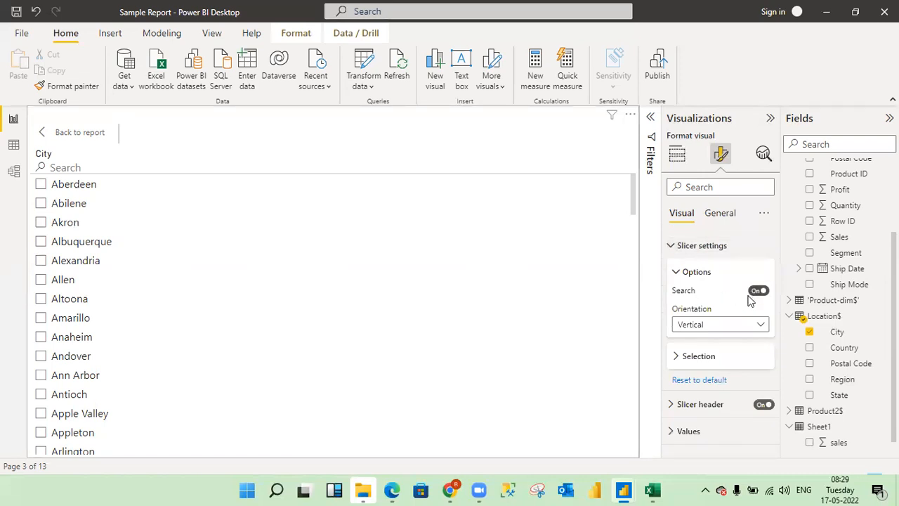
{"action": "left_click", "coordinate": [763, 328]}
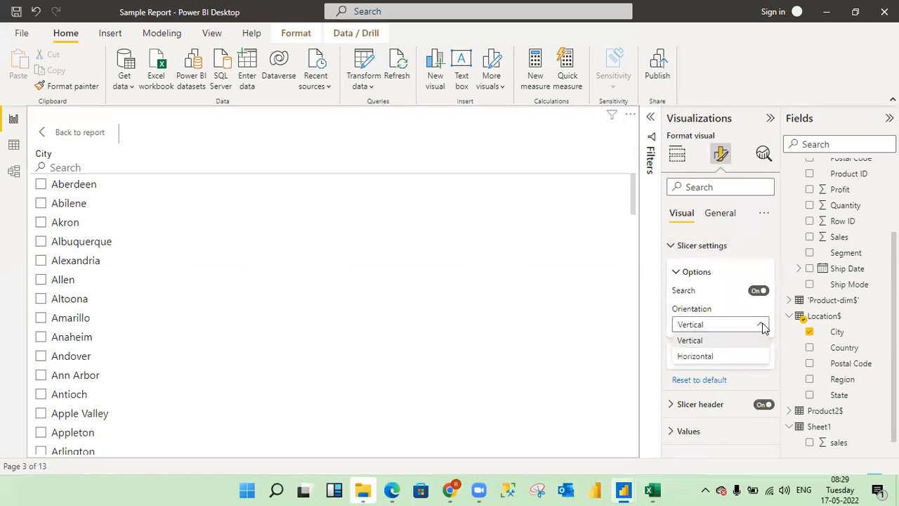
{"action": "left_click", "coordinate": [704, 357]}
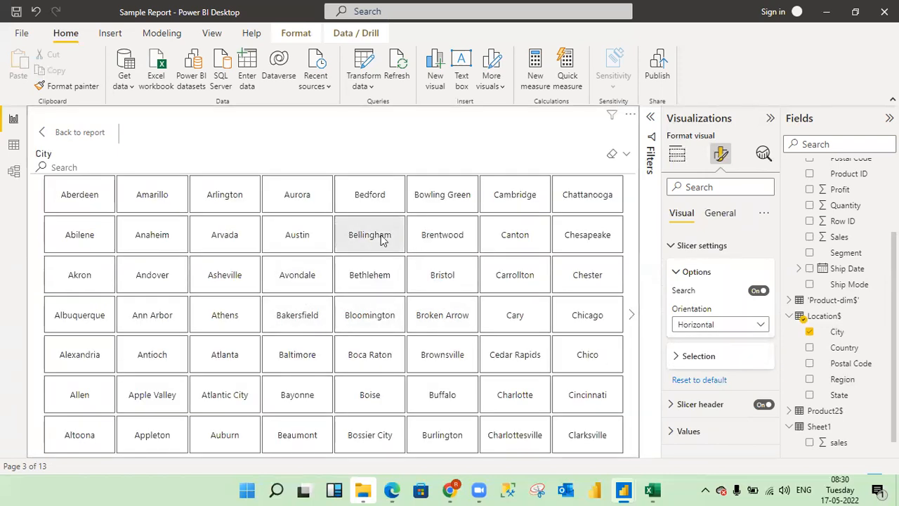
{"action": "left_click", "coordinate": [62, 139]}
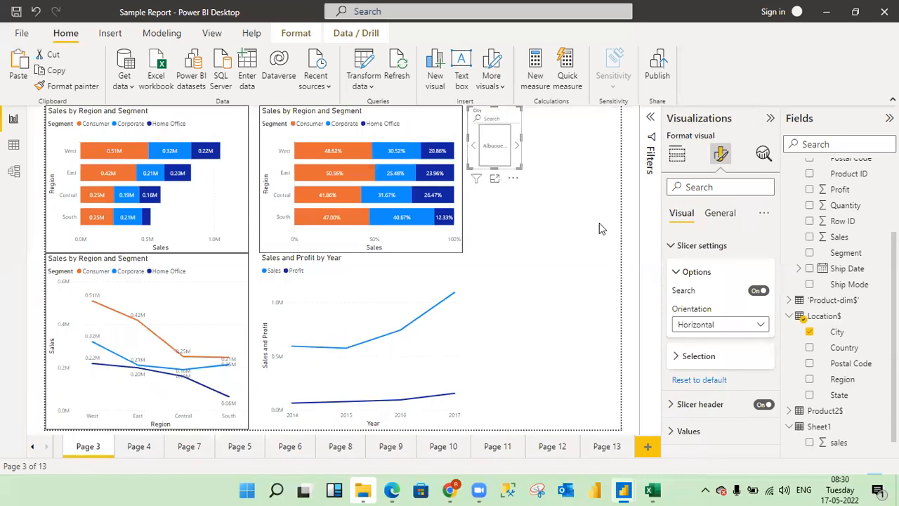
{"action": "left_click", "coordinate": [764, 326]}
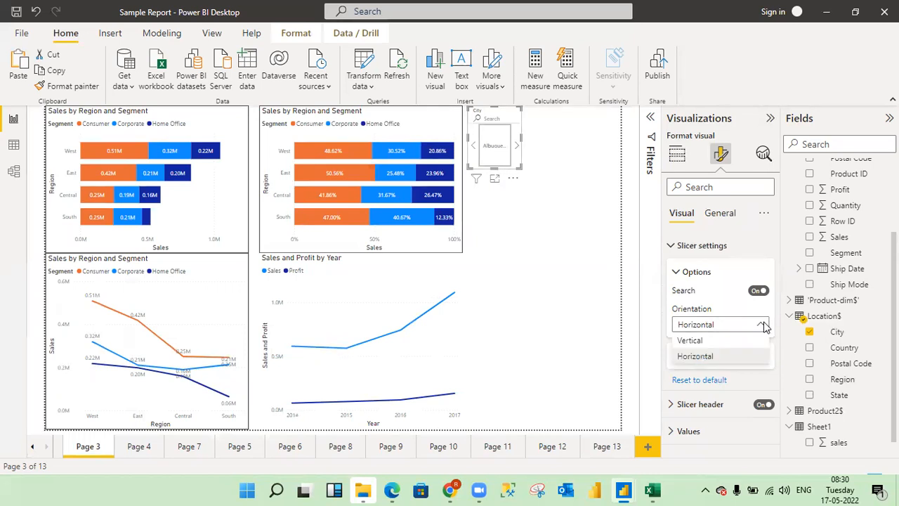
{"action": "left_click", "coordinate": [695, 341]}
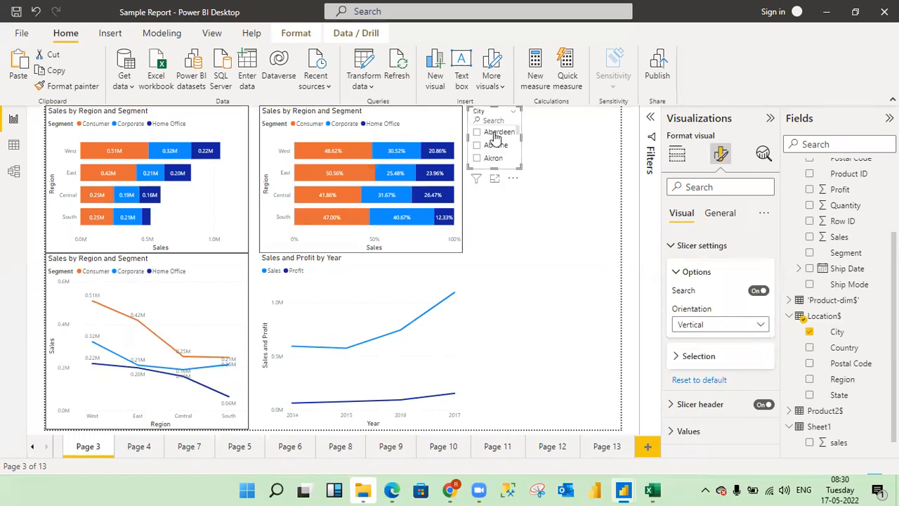
In focus mode, show the City slicer's selection settings and test multi-select with Abilene, Akron, Albuquerque and Alexandria, leaving no city selected
{"action": "left_click", "coordinate": [501, 180]}
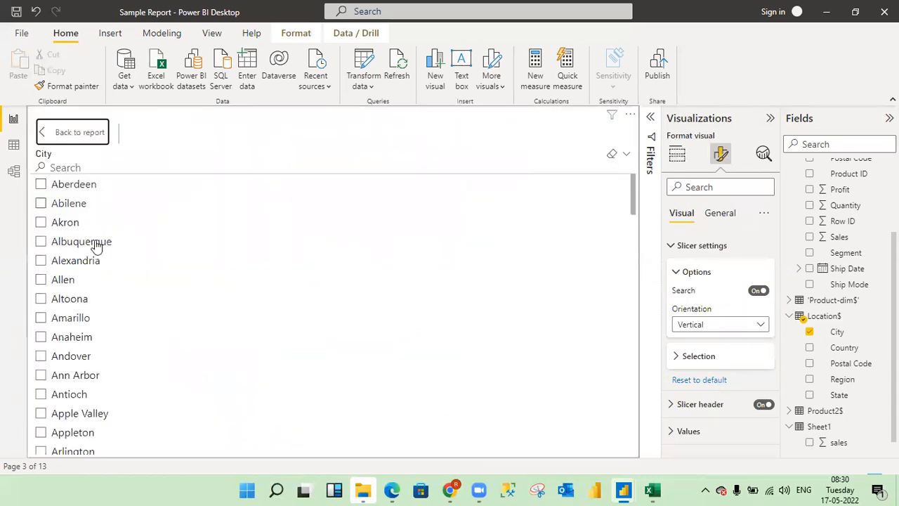
{"action": "left_click", "coordinate": [678, 275]}
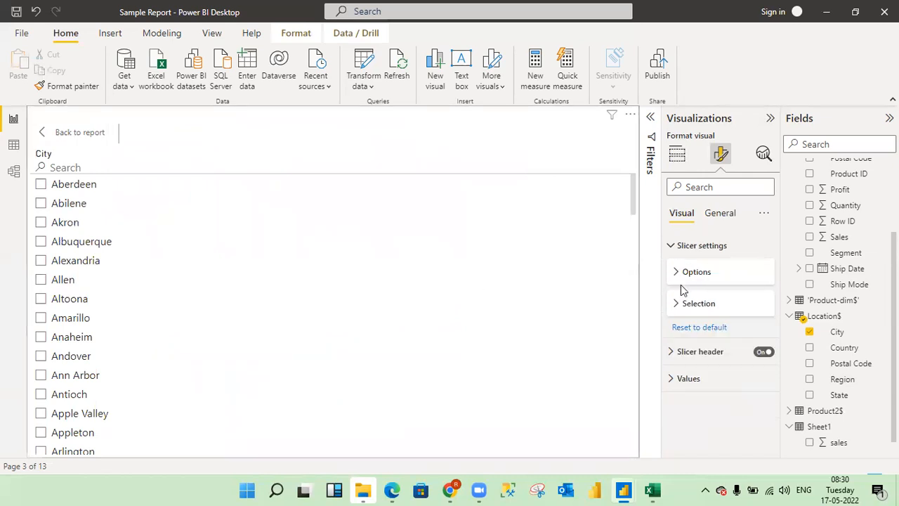
{"action": "left_click", "coordinate": [678, 307]}
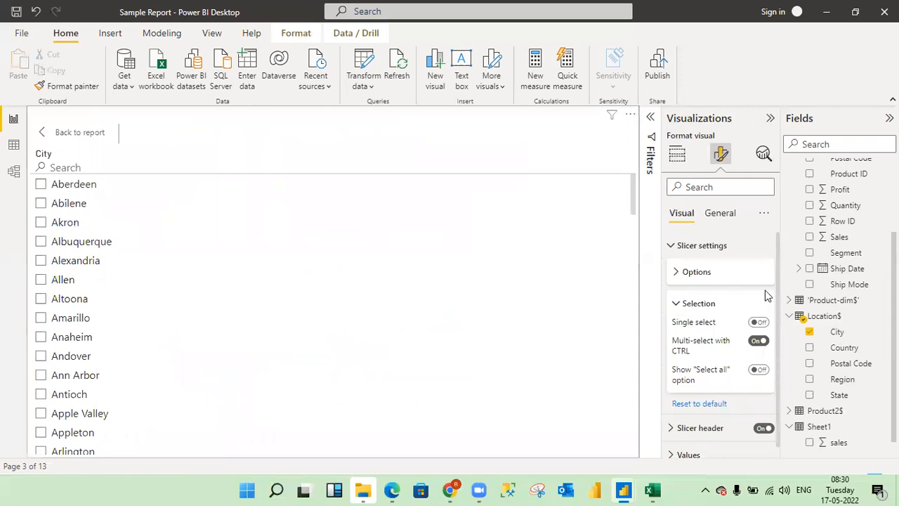
{"action": "left_click_drag", "start_coordinate": [779, 297], "coordinate": [782, 307]}
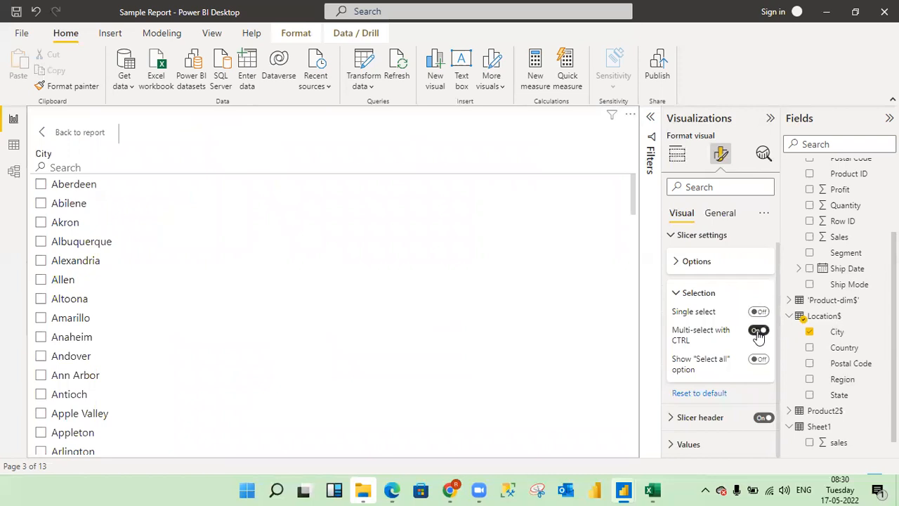
{"action": "left_click", "coordinate": [40, 185]}
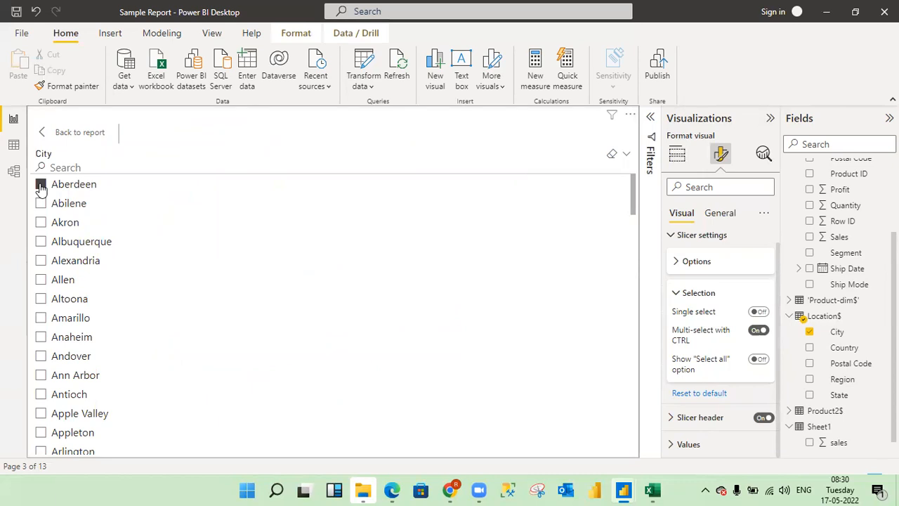
{"action": "left_click", "coordinate": [41, 203]}
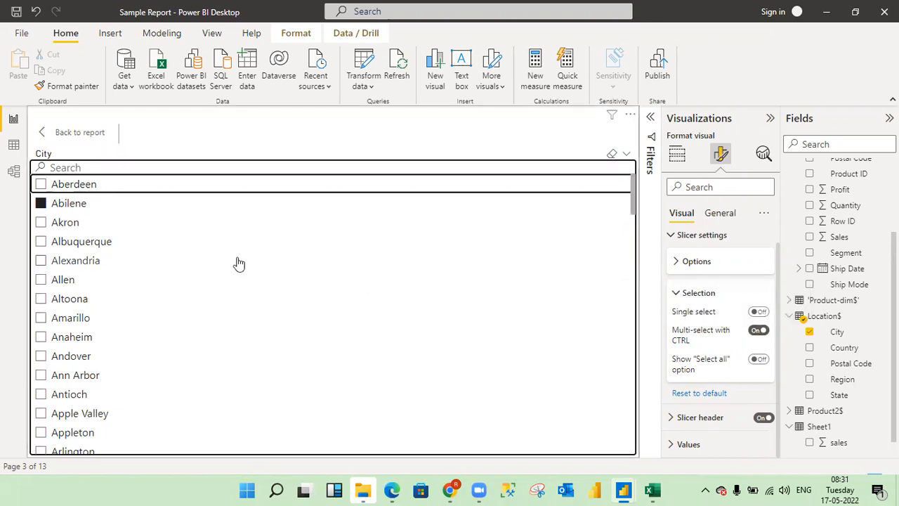
{"action": "left_click", "coordinate": [42, 223], "text": "ctrl"}
{"action": "left_click", "coordinate": [41, 242], "text": "ctrl"}
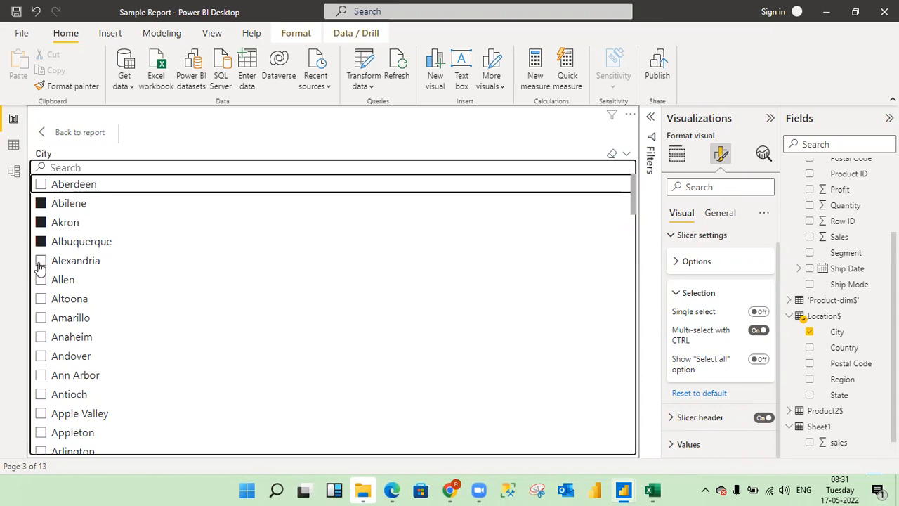
{"action": "left_click", "coordinate": [41, 262], "text": "ctrl"}
{"action": "left_click", "coordinate": [40, 261]}
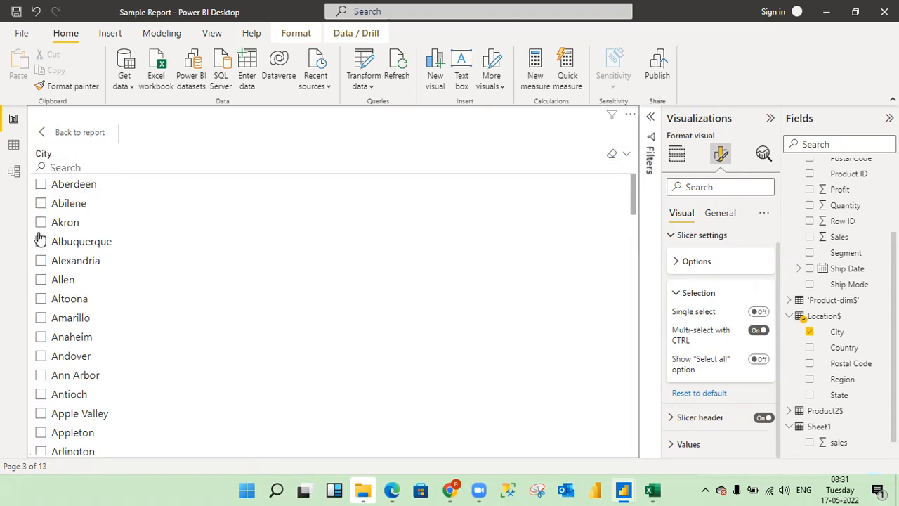
Try Single select on the City slicer by picking Abilene and Akron, turn it off again and clear the selection
{"action": "left_click", "coordinate": [759, 312]}
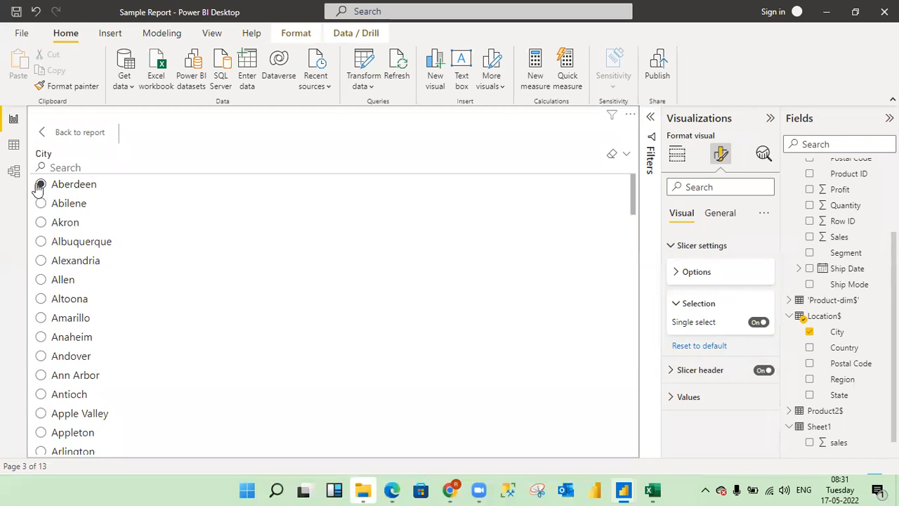
{"action": "left_click", "coordinate": [41, 204]}
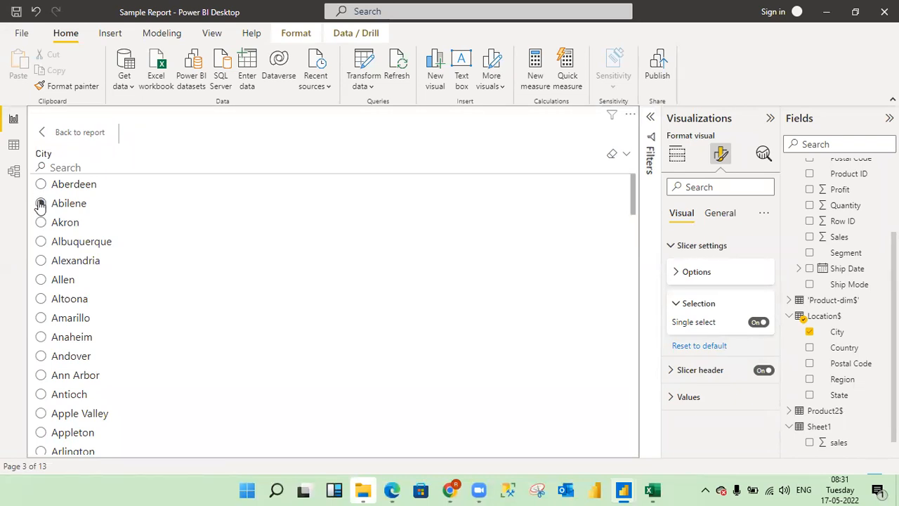
{"action": "left_click", "coordinate": [41, 223]}
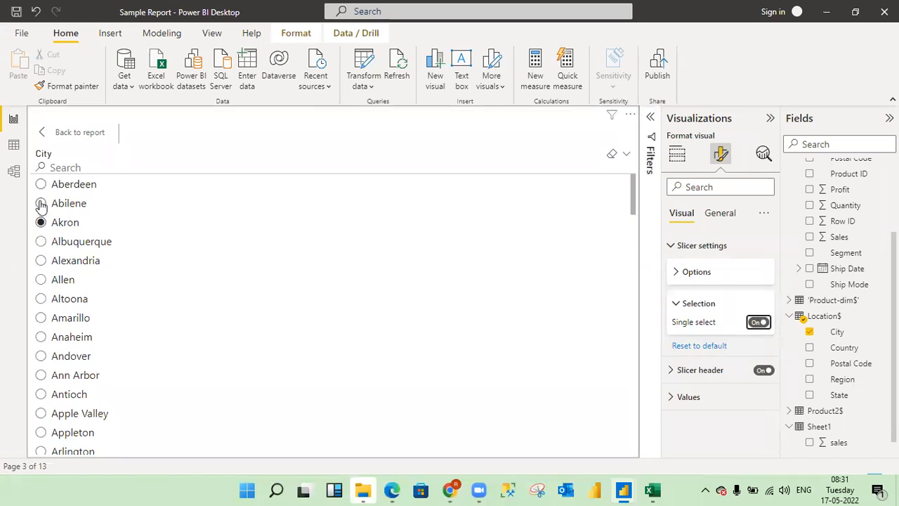
{"action": "left_click", "coordinate": [41, 203]}
{"action": "left_click", "coordinate": [761, 323]}
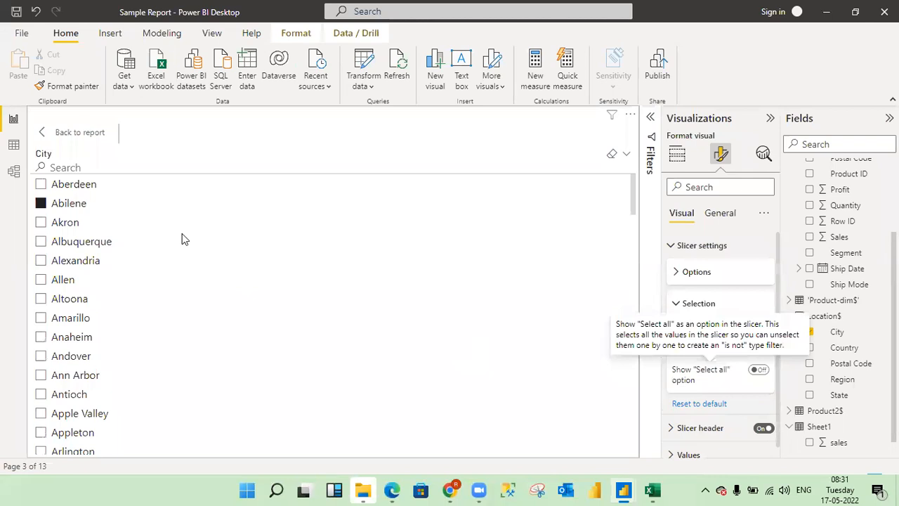
{"action": "left_click", "coordinate": [41, 204]}
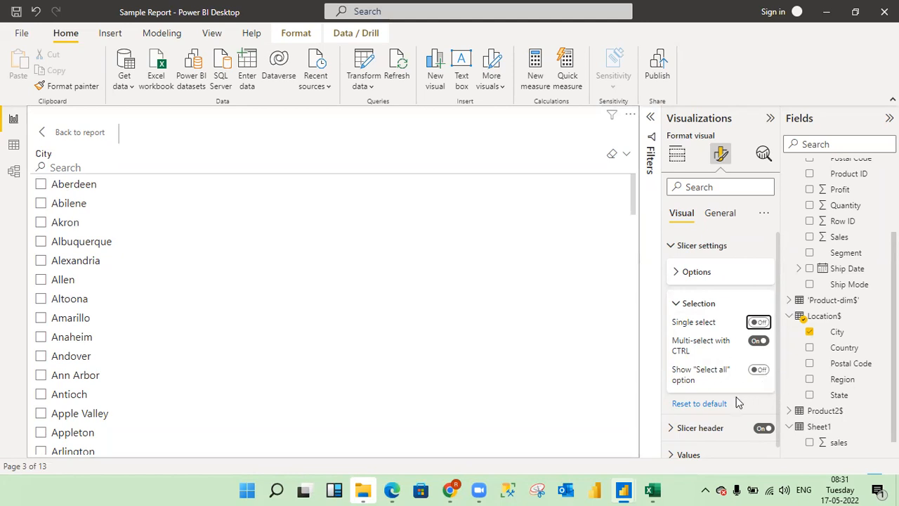
Turn on the City slicer's "Select all" option, test selecting and clearing all cities, and return to the report
{"action": "left_click", "coordinate": [759, 370]}
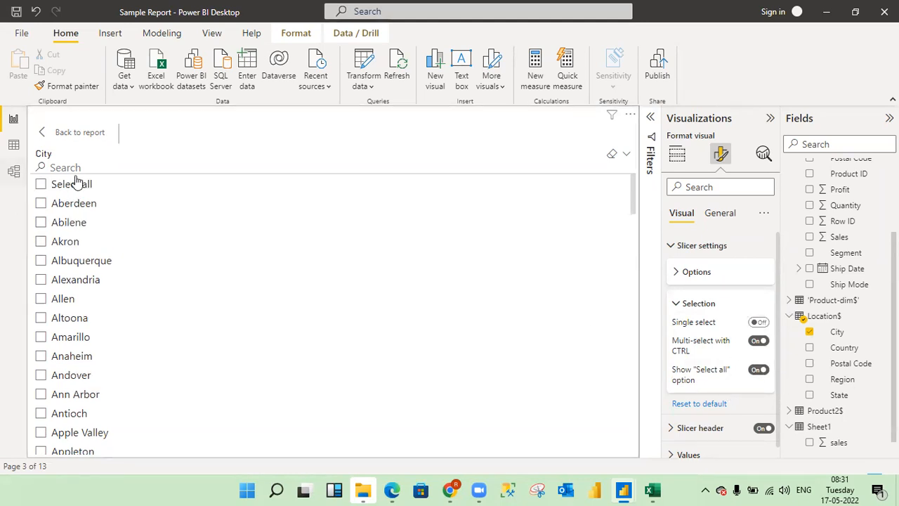
{"action": "left_click", "coordinate": [42, 185]}
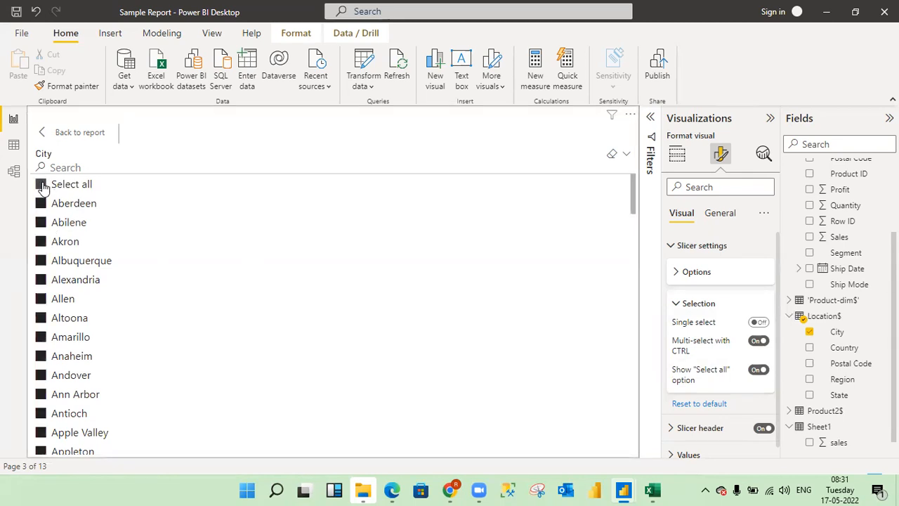
{"action": "left_click", "coordinate": [41, 185]}
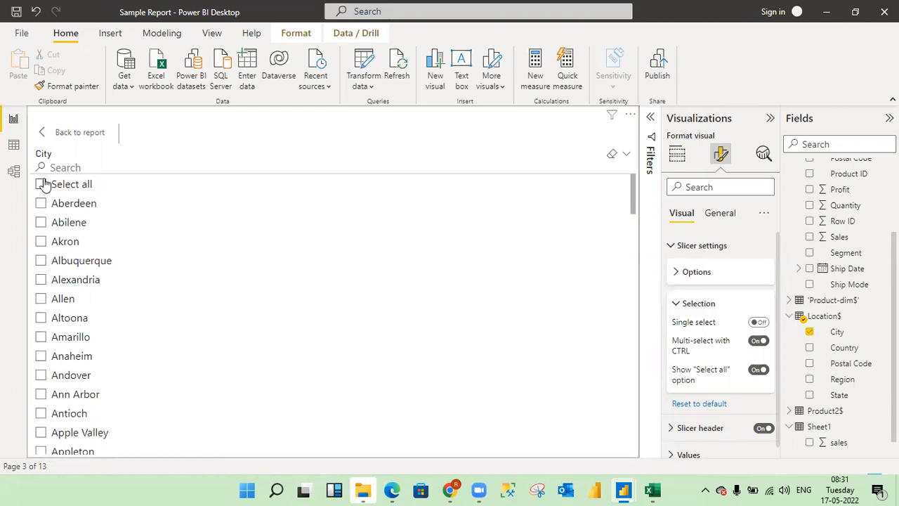
{"action": "left_click", "coordinate": [81, 133]}
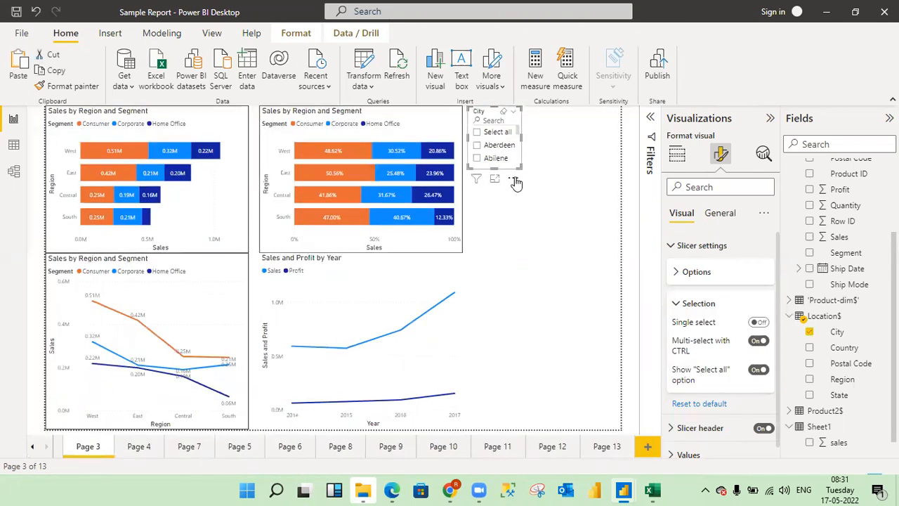
Enlarge the City slicer on the report page, collapse its selection settings and reopen it in focus mode
{"action": "left_click_drag", "start_coordinate": [519, 167], "coordinate": [578, 283]}
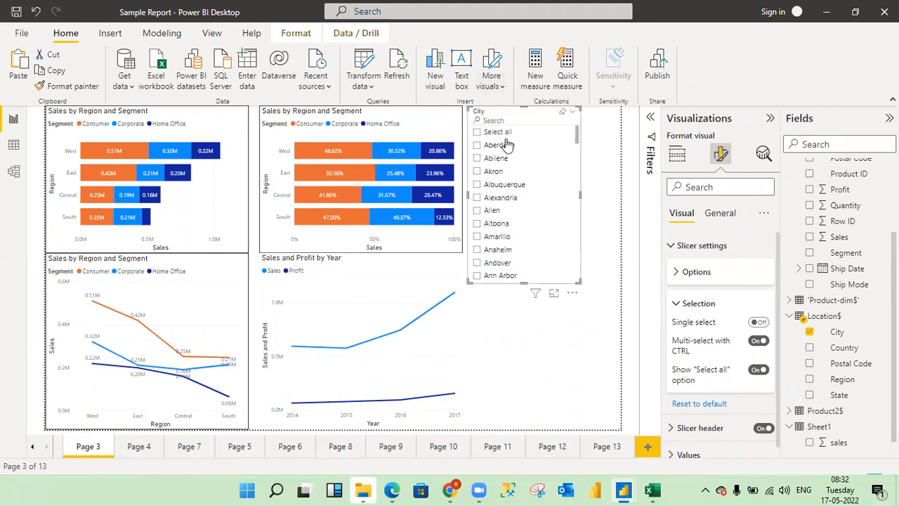
{"action": "left_click", "coordinate": [677, 309]}
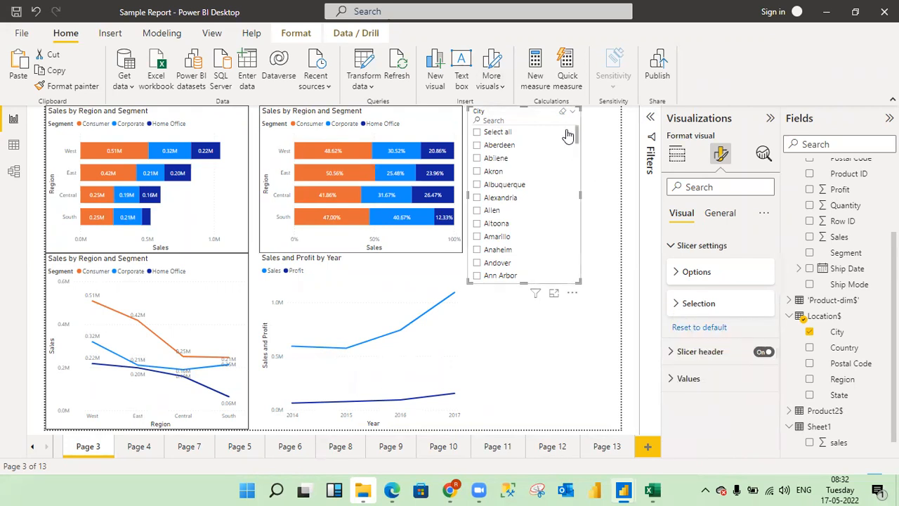
{"action": "left_click", "coordinate": [553, 294]}
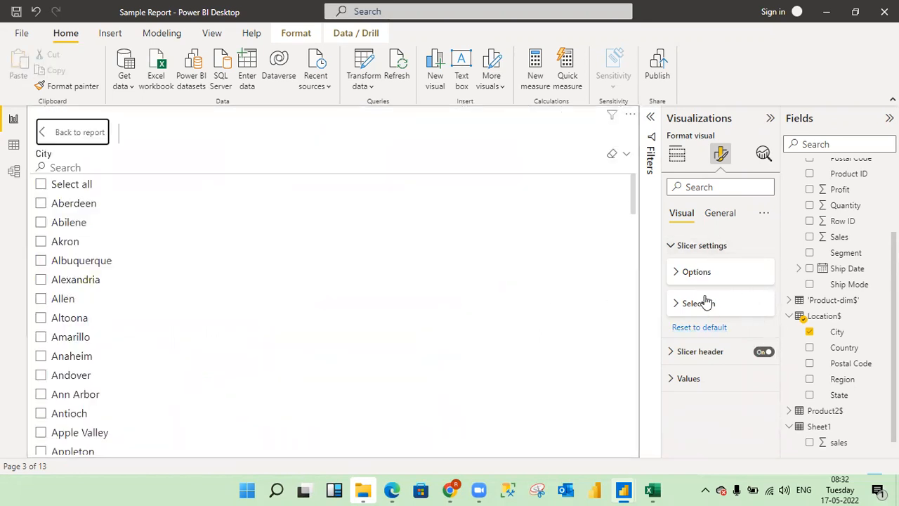
Close the slicer settings and add a top border to the City slicer's header
{"action": "left_click", "coordinate": [669, 245]}
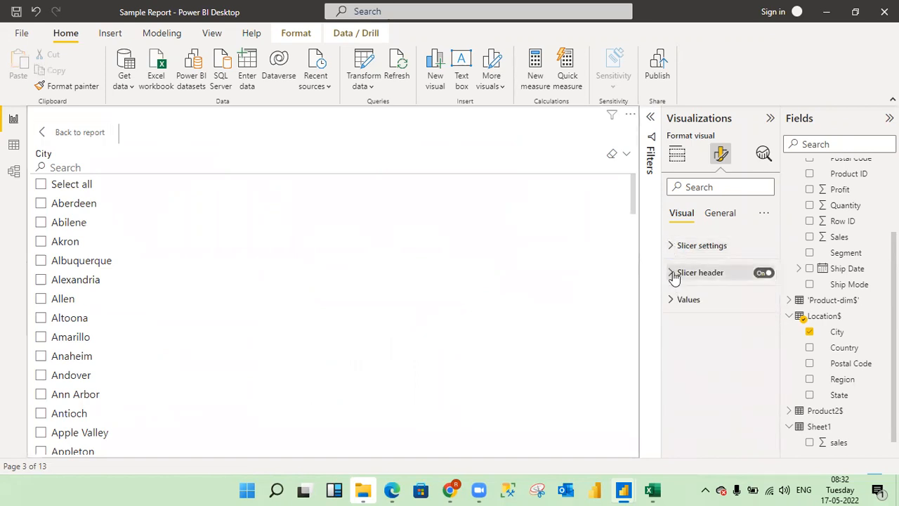
{"action": "left_click", "coordinate": [672, 274]}
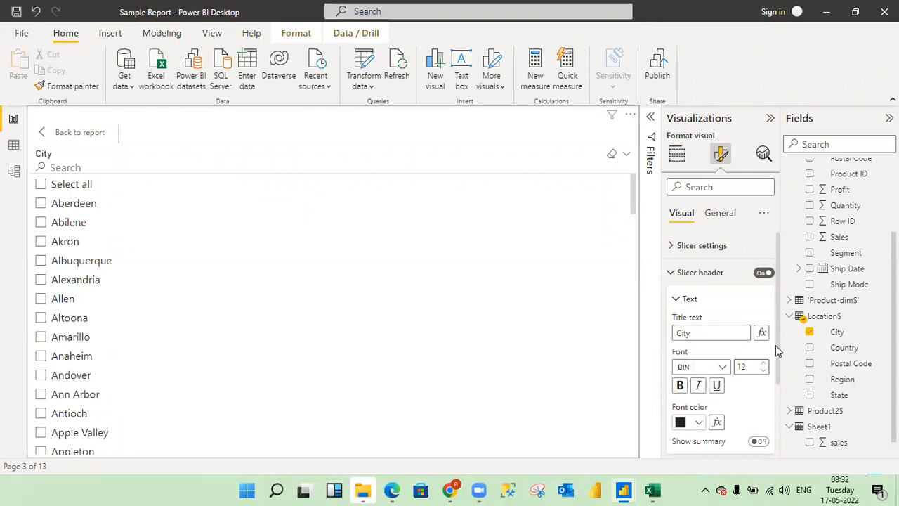
{"action": "left_click_drag", "start_coordinate": [777, 345], "coordinate": [778, 398]}
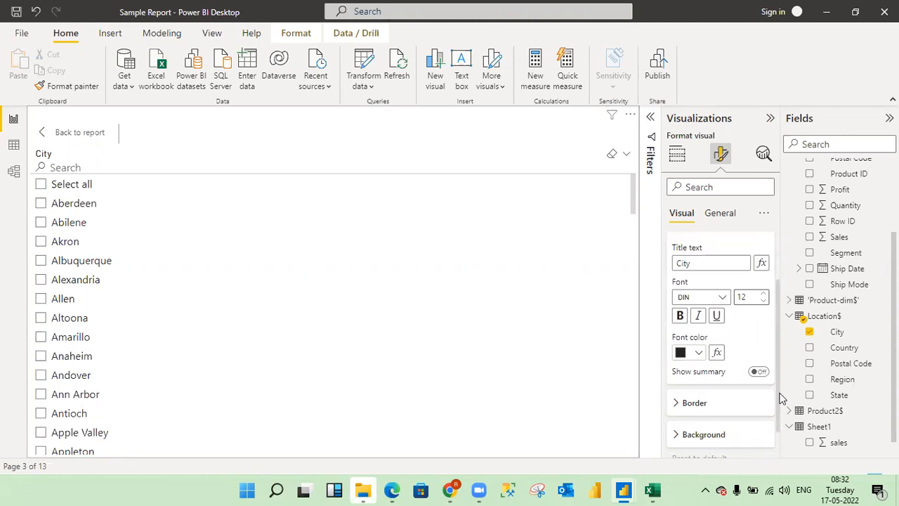
{"action": "left_click", "coordinate": [678, 404]}
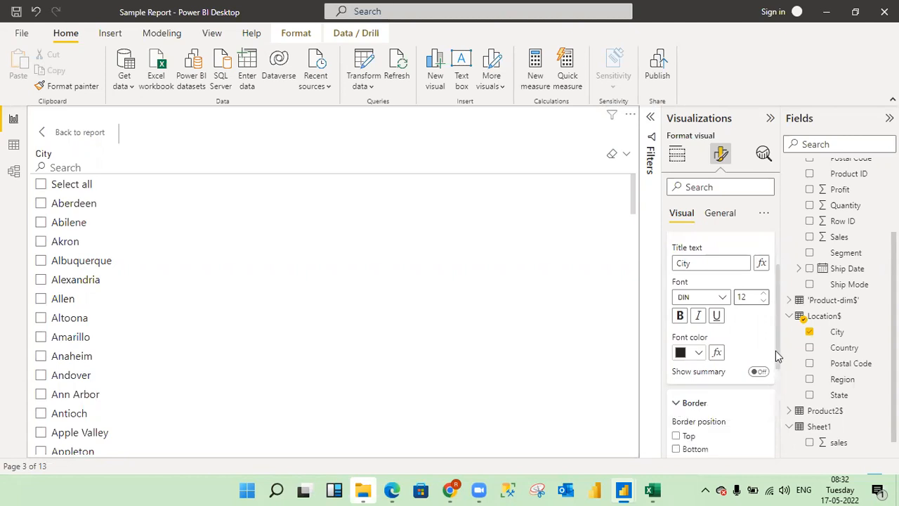
{"action": "scroll", "coordinate": [775, 404], "scroll_direction": "down", "scroll_amount": 3}
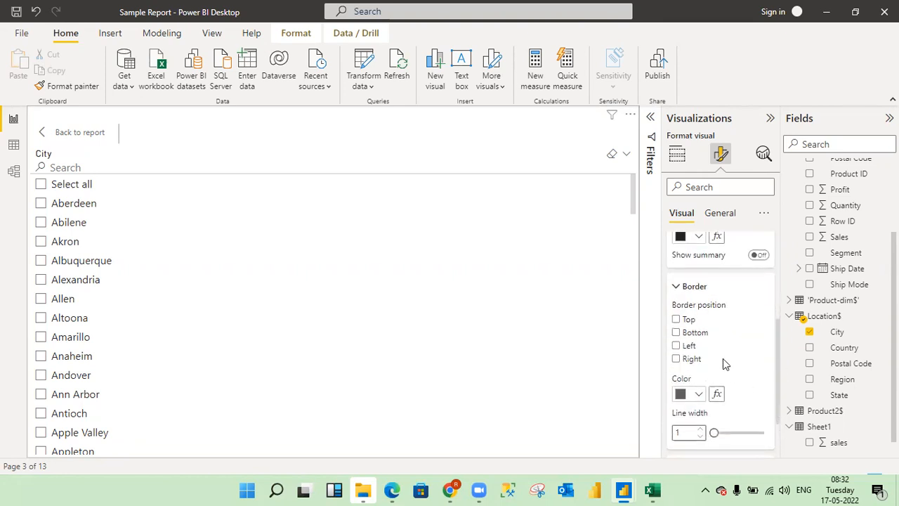
{"action": "left_click", "coordinate": [677, 320]}
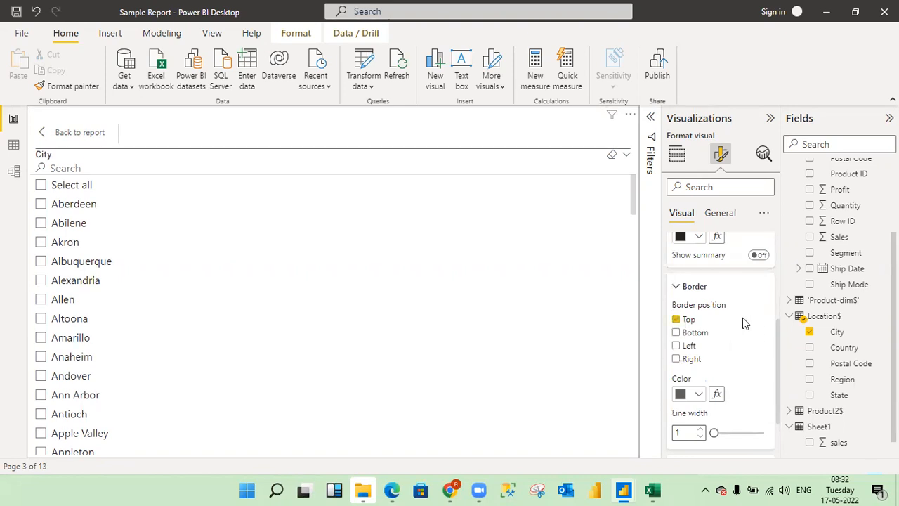
{"action": "left_click", "coordinate": [676, 287]}
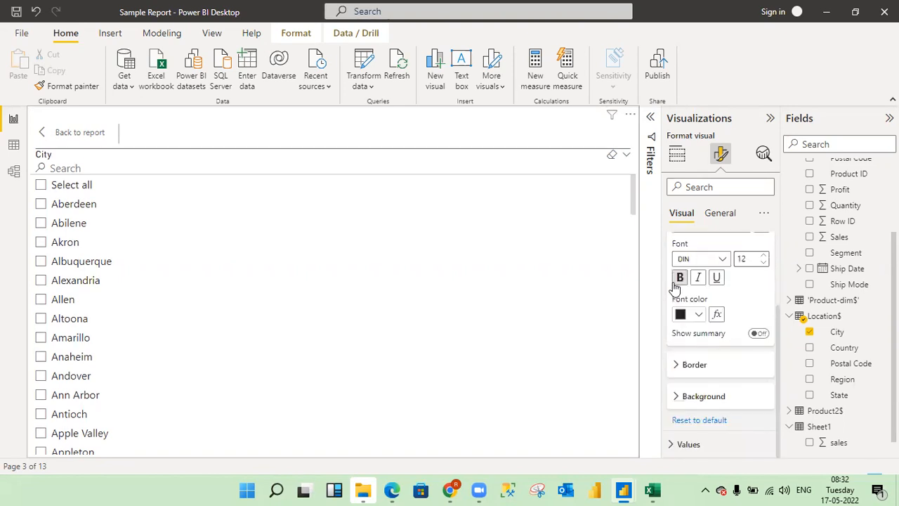
Set the City slicer header's background colour to light blue and close the slicer header settings
{"action": "left_click", "coordinate": [676, 398]}
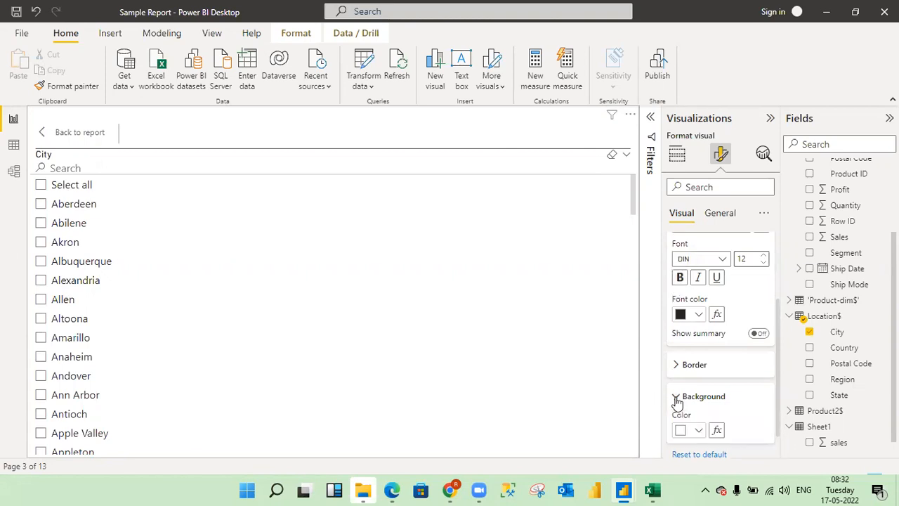
{"action": "left_click", "coordinate": [699, 432]}
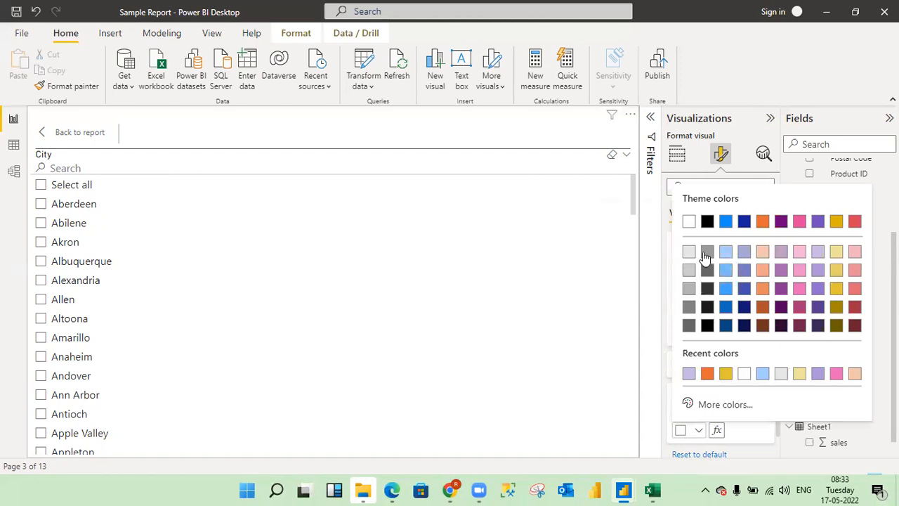
{"action": "left_click", "coordinate": [726, 254]}
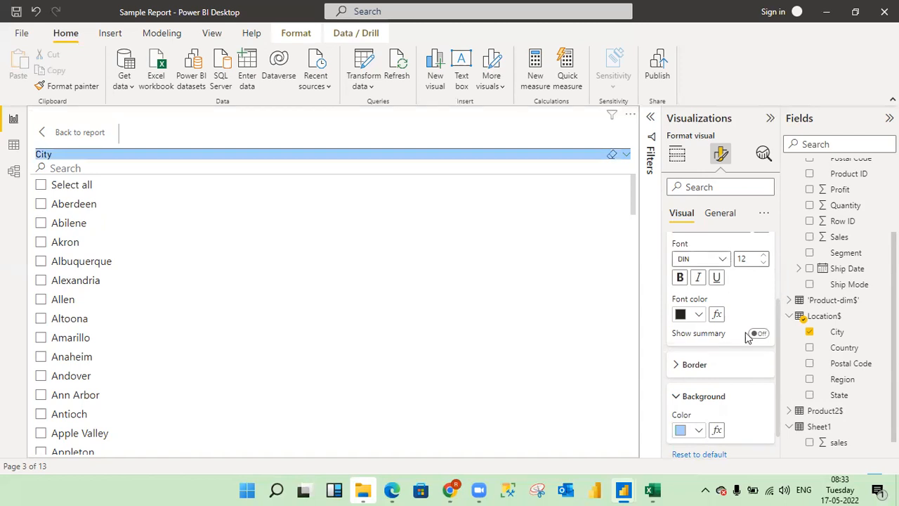
{"action": "scroll", "coordinate": [777, 408], "scroll_direction": "down", "scroll_amount": 1}
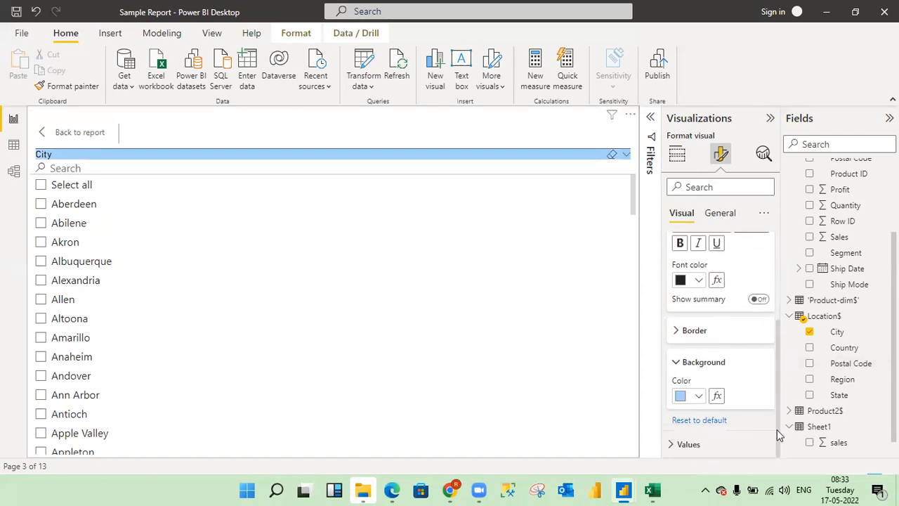
{"action": "scroll", "coordinate": [777, 366], "scroll_direction": "up", "scroll_amount": 4}
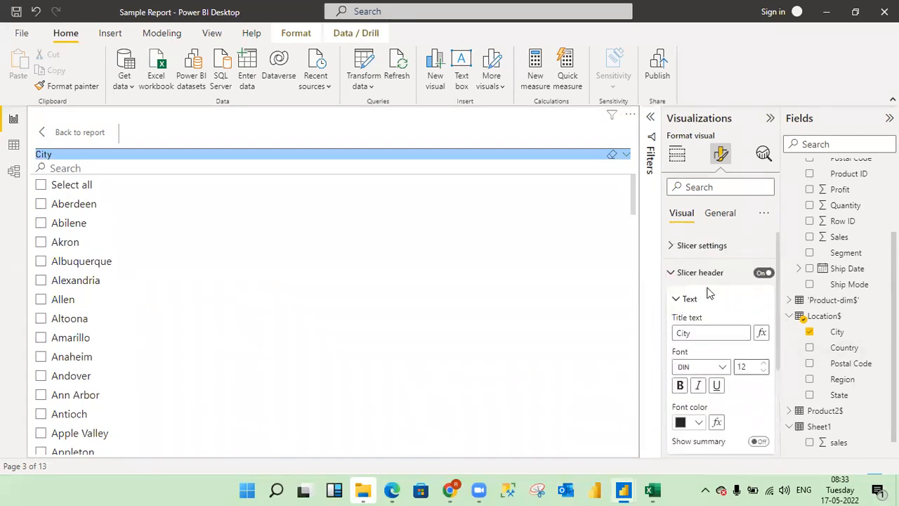
{"action": "left_click", "coordinate": [671, 274]}
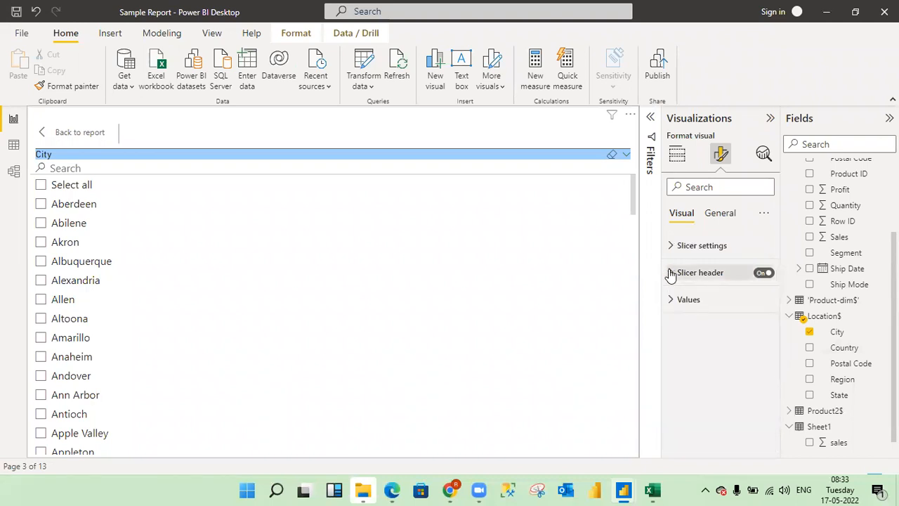
Review the City slicer's value font and border options and set the values' background colour to light orange
{"action": "left_click", "coordinate": [670, 301]}
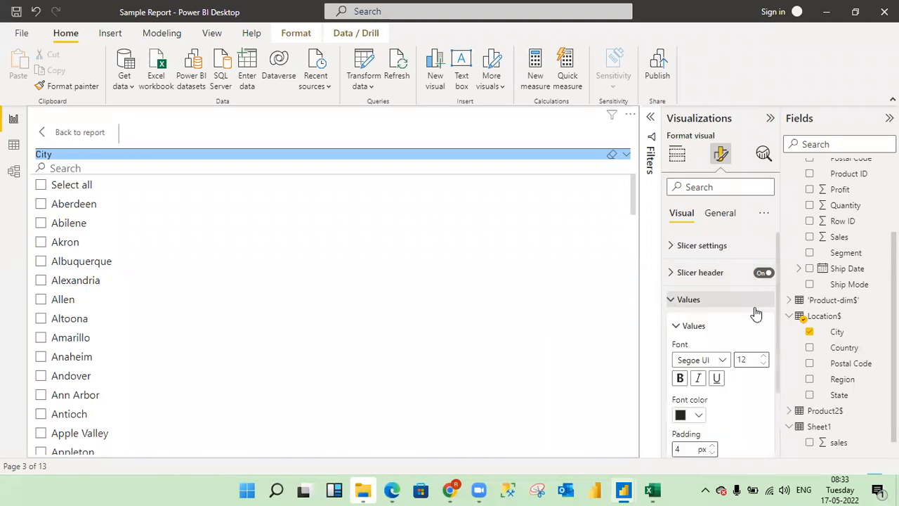
{"action": "left_click_drag", "start_coordinate": [779, 313], "coordinate": [782, 355]}
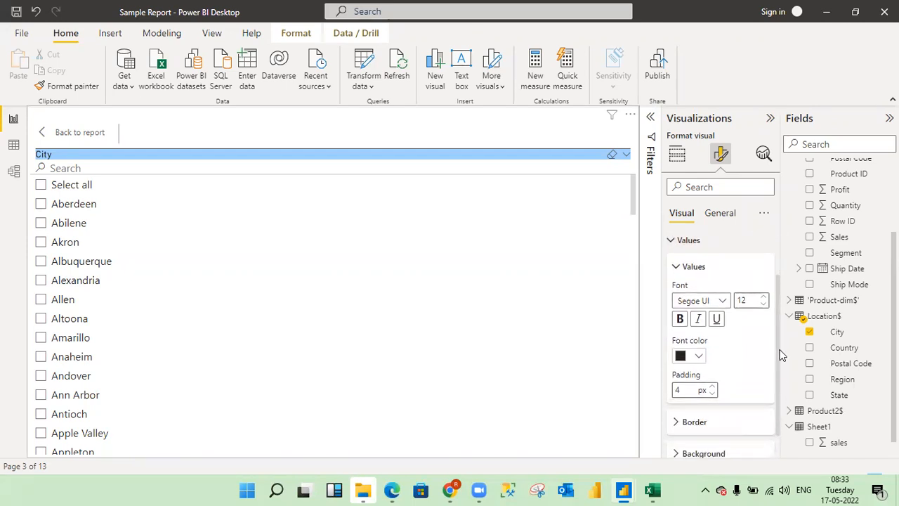
{"action": "scroll", "coordinate": [780, 415], "scroll_direction": "down", "scroll_amount": 1}
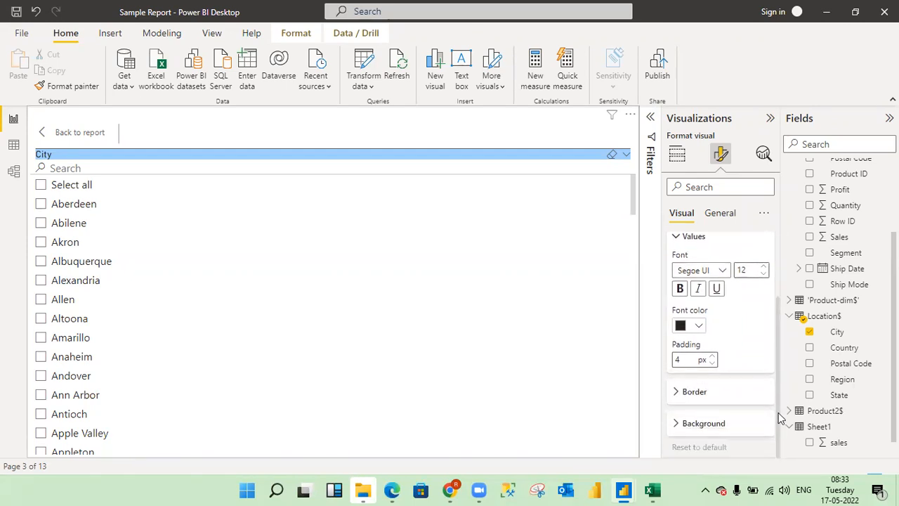
{"action": "left_click", "coordinate": [679, 394]}
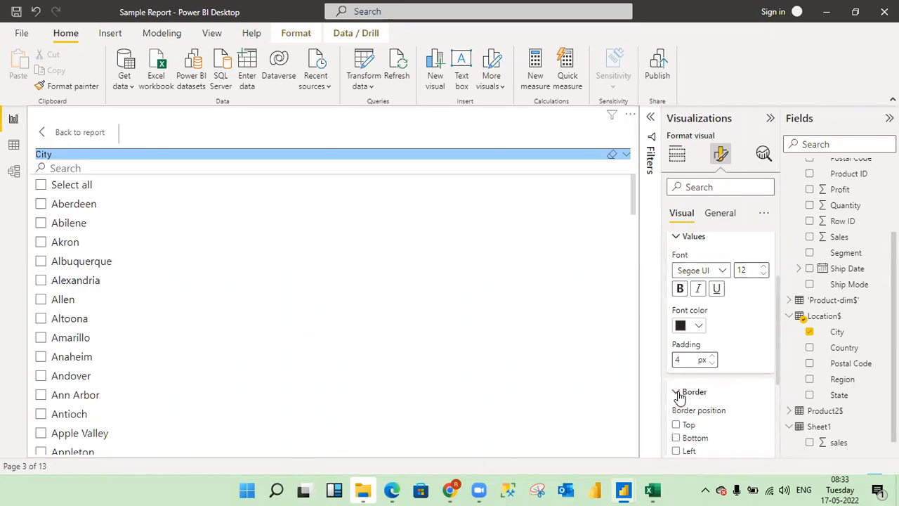
{"action": "left_click_drag", "start_coordinate": [775, 364], "coordinate": [778, 476]}
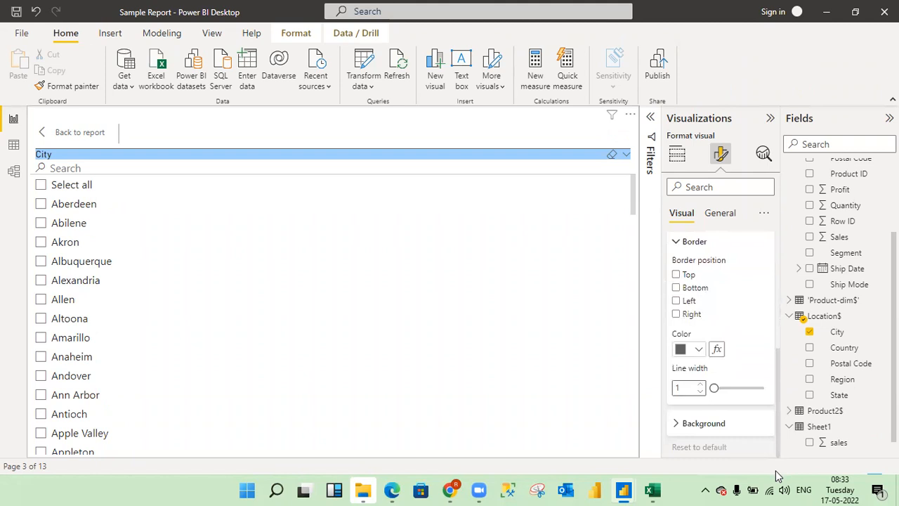
{"action": "left_click", "coordinate": [679, 425]}
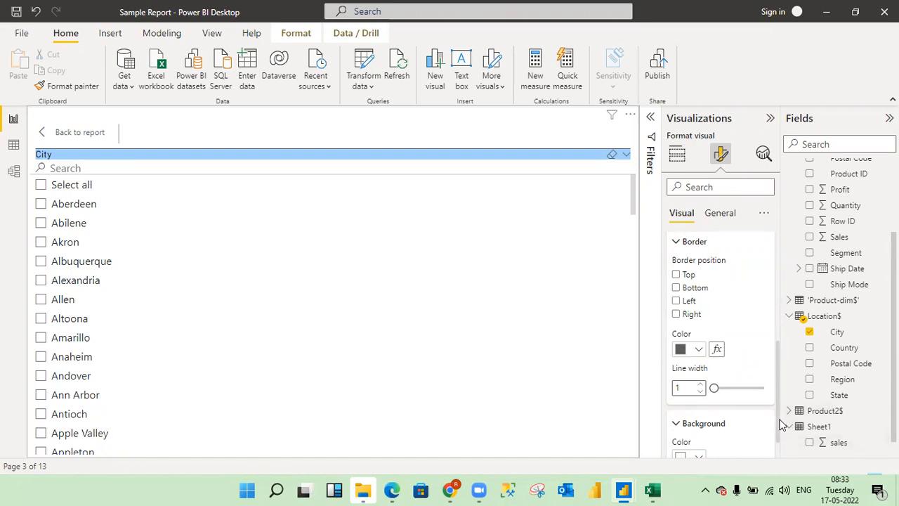
{"action": "scroll", "coordinate": [776, 450], "scroll_direction": "down", "scroll_amount": 1}
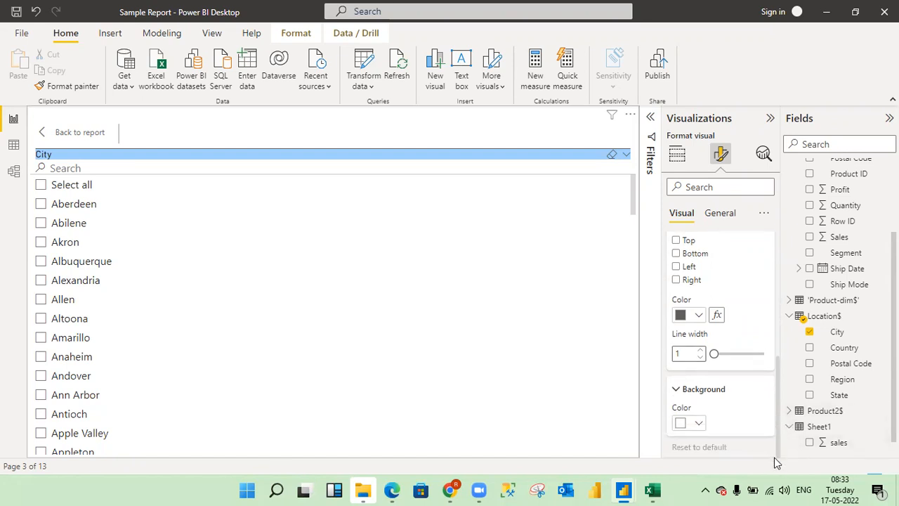
{"action": "left_click", "coordinate": [697, 424]}
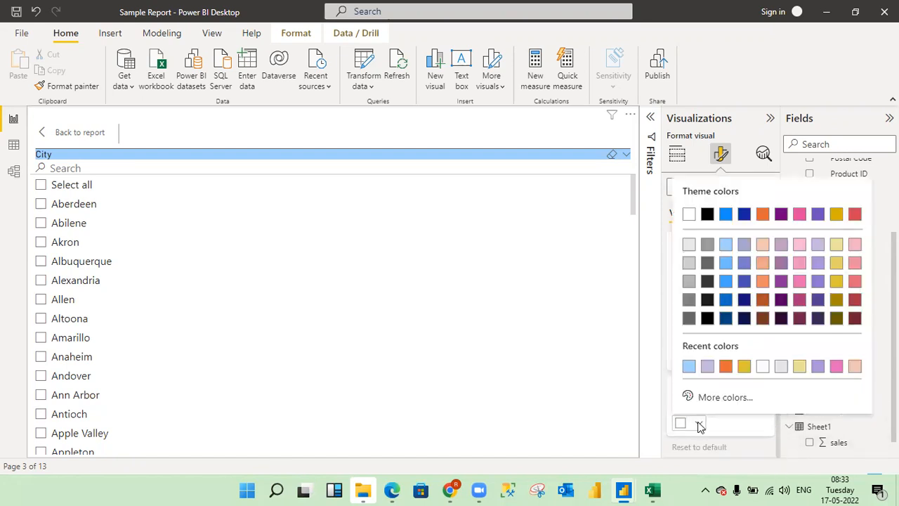
{"action": "left_click", "coordinate": [762, 245]}
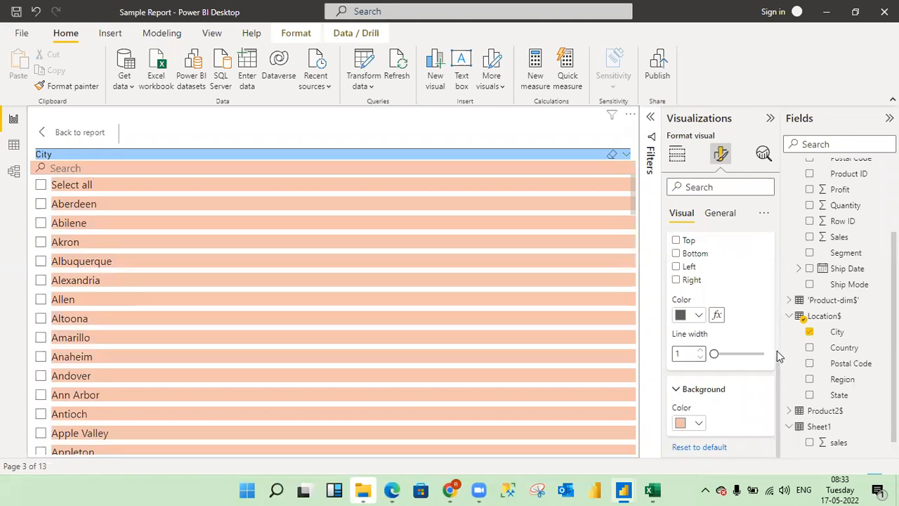
{"action": "left_click_drag", "start_coordinate": [778, 370], "coordinate": [781, 257]}
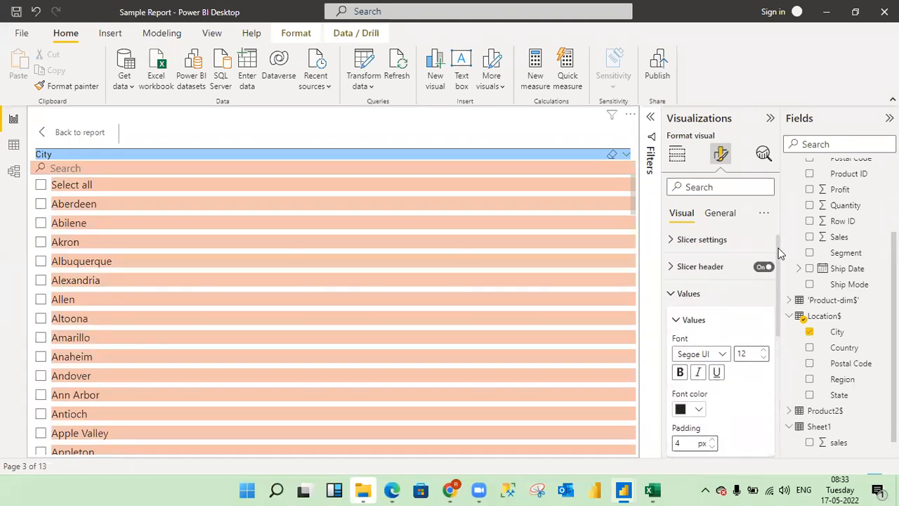
{"action": "left_click", "coordinate": [671, 299]}
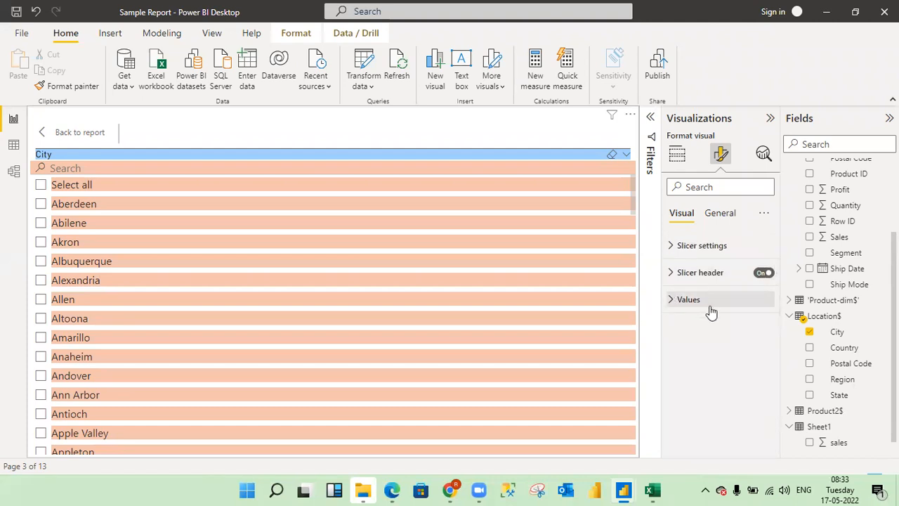
Look over the City slicer's general size properties and set its overall background effect colour to light grey
{"action": "left_click", "coordinate": [720, 213]}
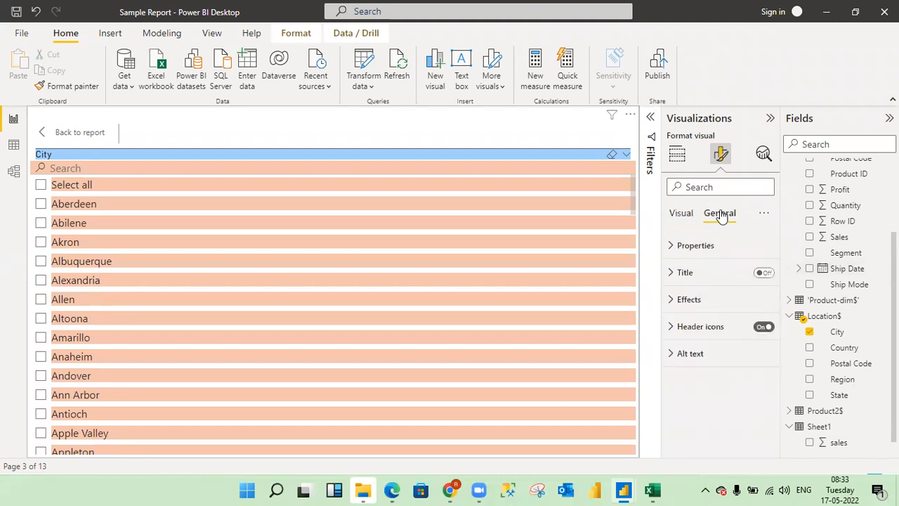
{"action": "left_click", "coordinate": [671, 247]}
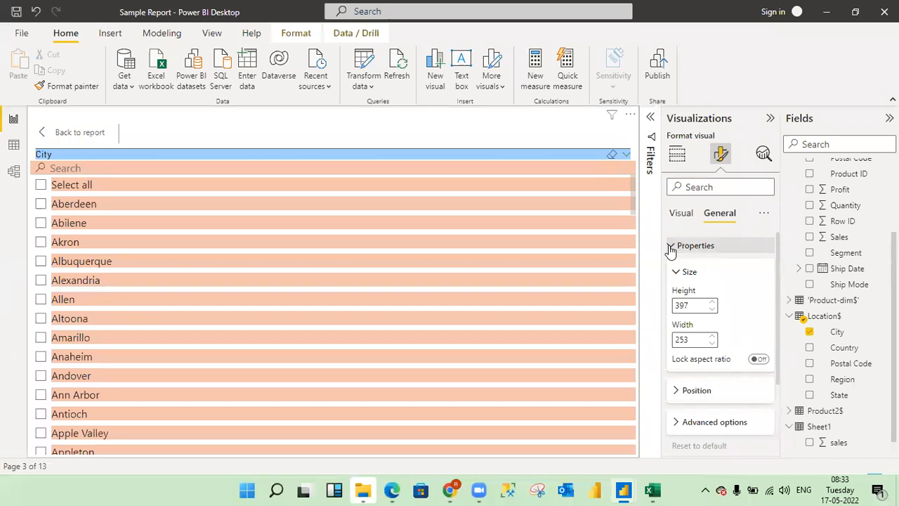
{"action": "left_click", "coordinate": [671, 247]}
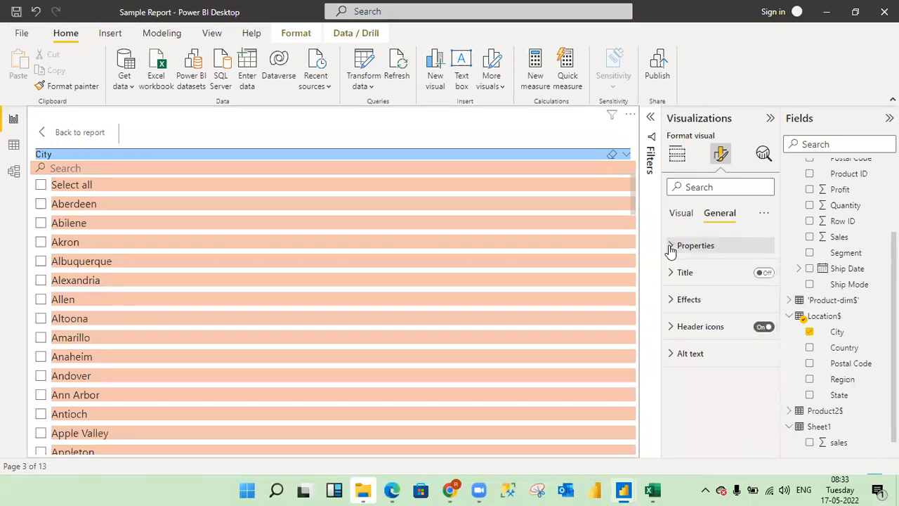
{"action": "left_click", "coordinate": [670, 301]}
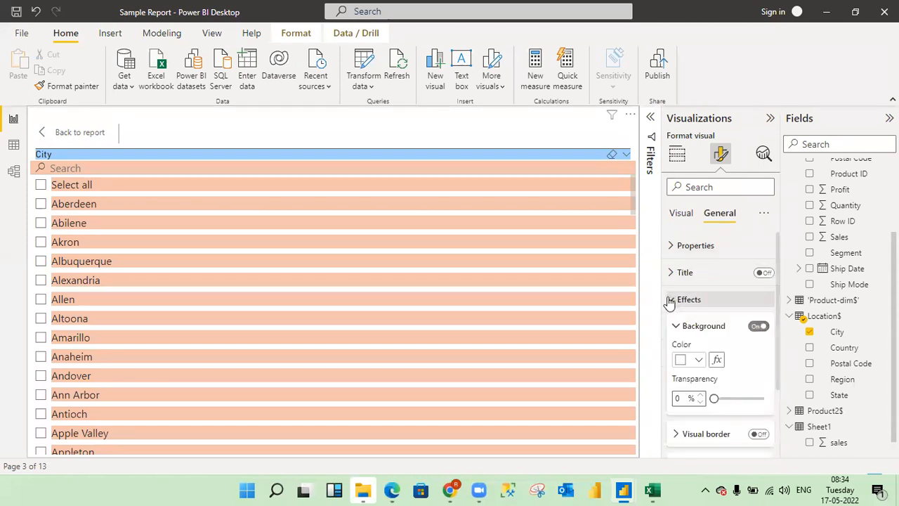
{"action": "left_click", "coordinate": [699, 363]}
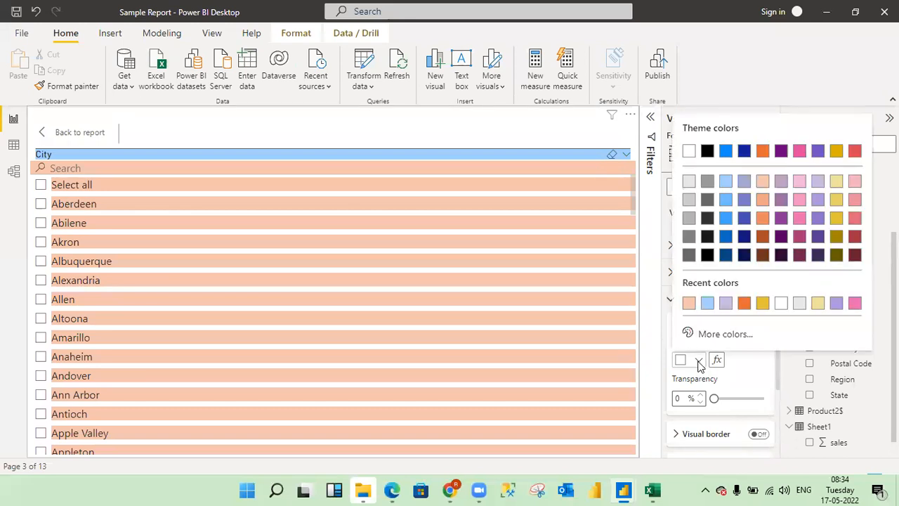
{"action": "left_click", "coordinate": [689, 182]}
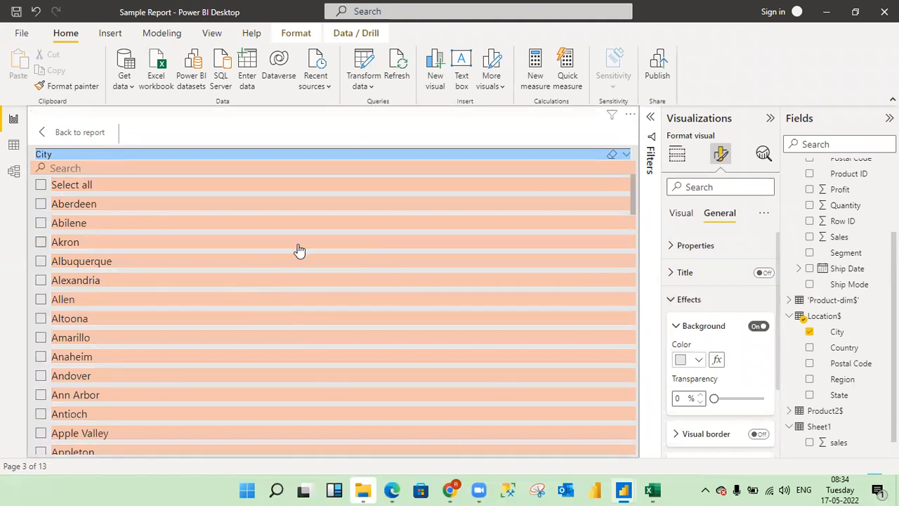
Back on the report page, turn on the City slicer's visual border, deselect the slicer to view it and select it again
{"action": "left_click", "coordinate": [80, 134]}
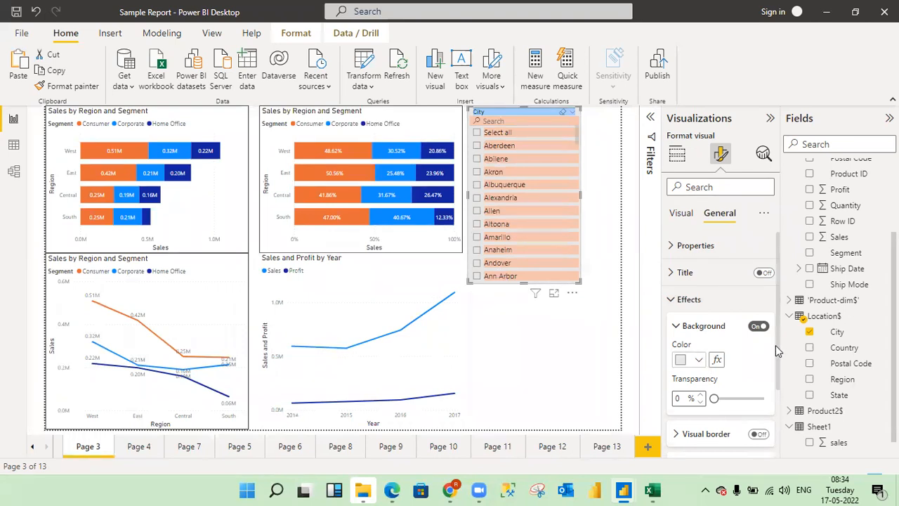
{"action": "scroll", "coordinate": [777, 351], "scroll_direction": "down", "scroll_amount": 2}
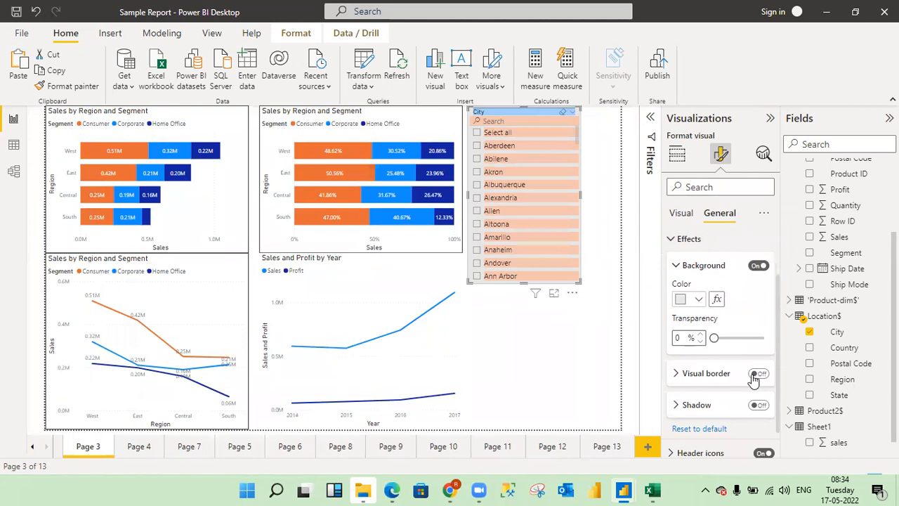
{"action": "left_click", "coordinate": [759, 375]}
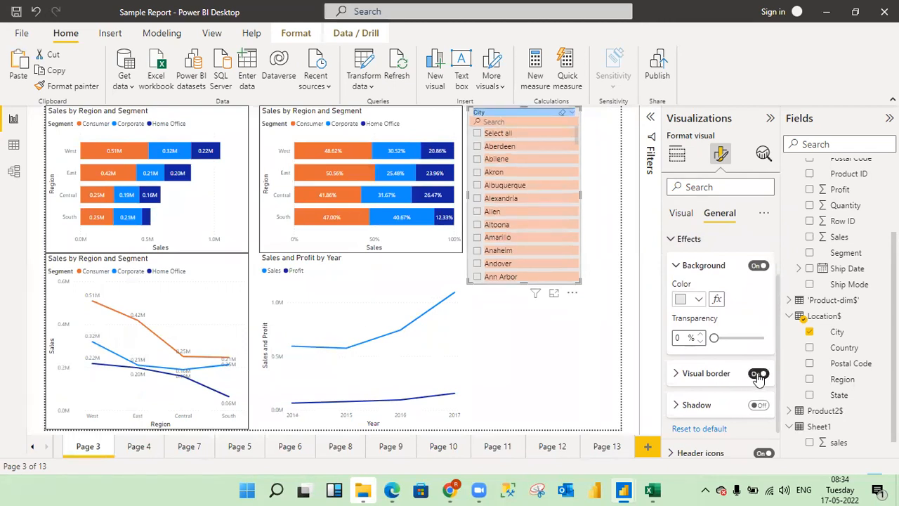
{"action": "left_click", "coordinate": [574, 366]}
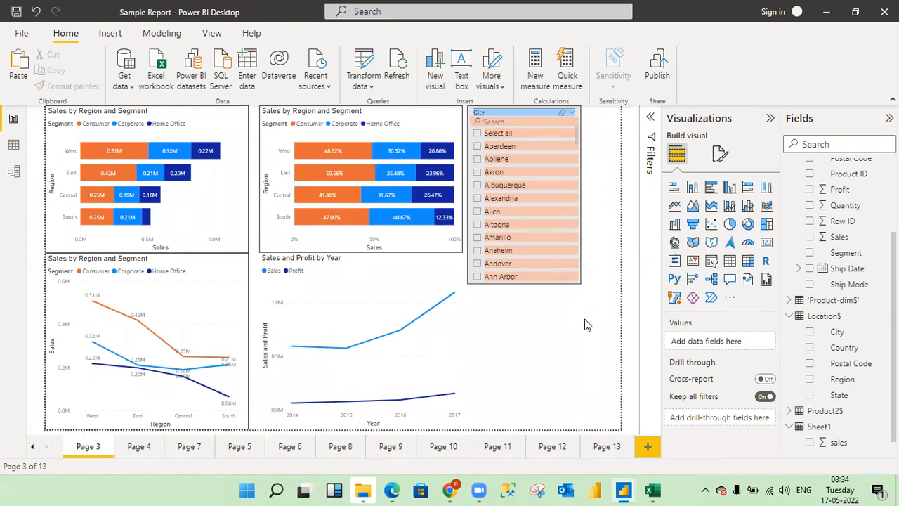
{"action": "left_click", "coordinate": [465, 105]}
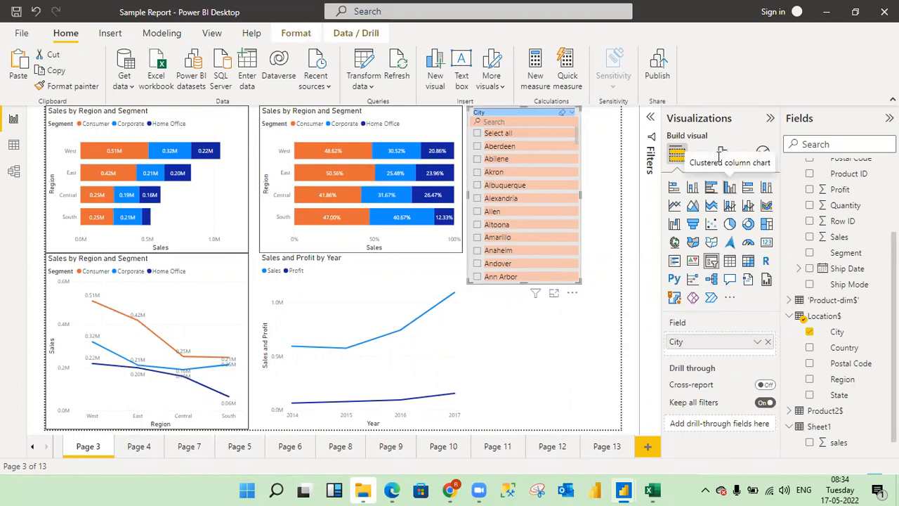
Review the City slicer's general effects settings for background, visual border and shadow, and return to the visual building options
{"action": "left_click", "coordinate": [722, 153]}
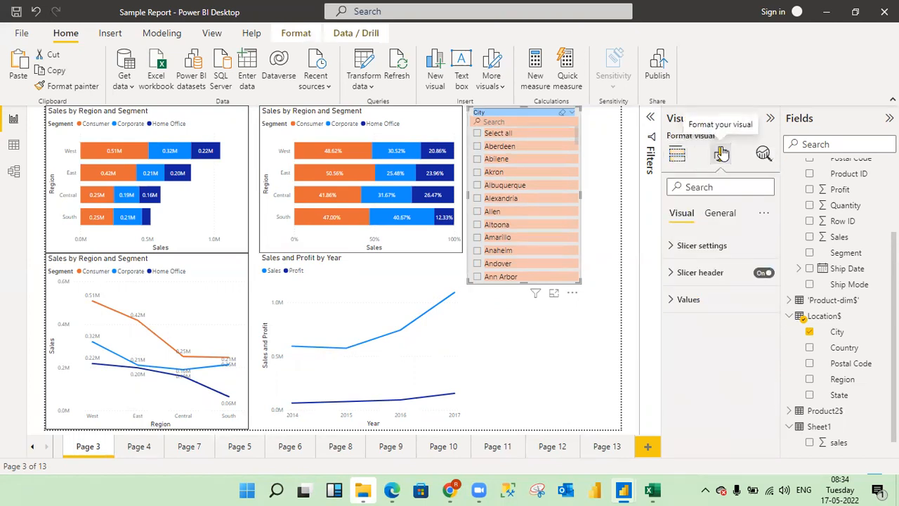
{"action": "left_click", "coordinate": [722, 214]}
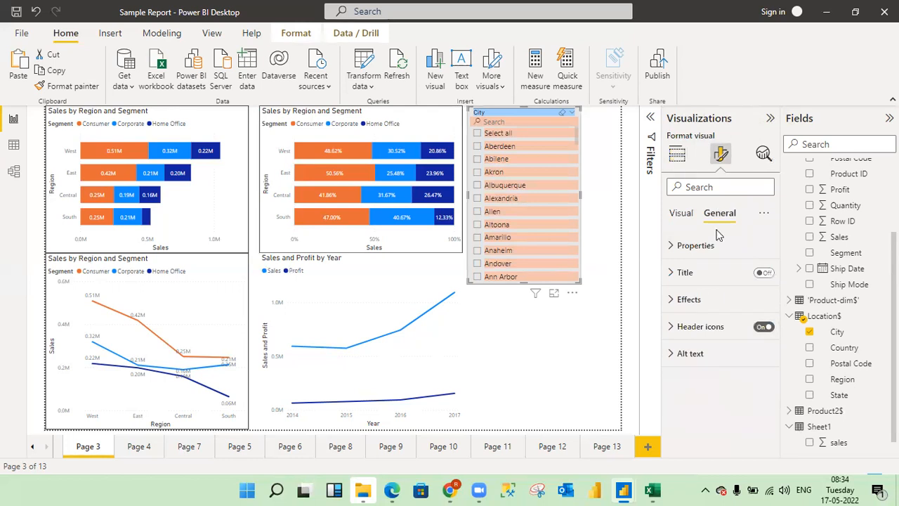
{"action": "left_click", "coordinate": [672, 302]}
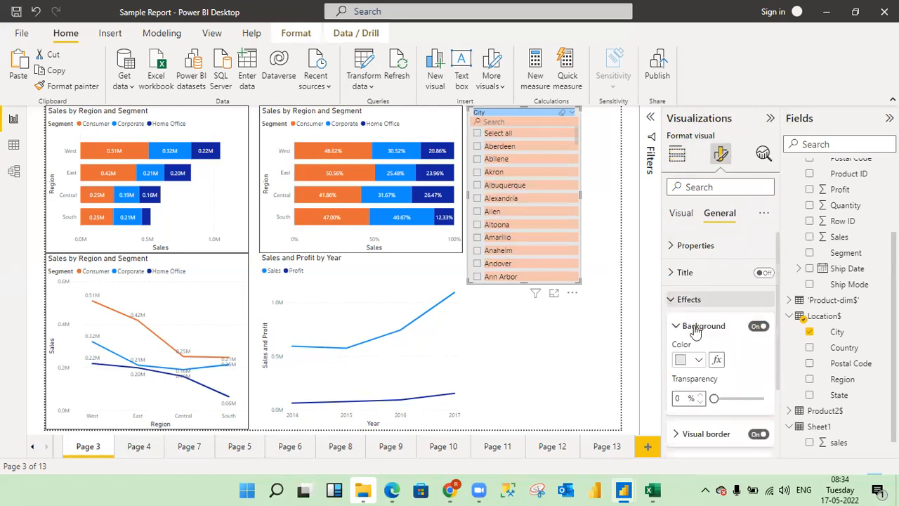
{"action": "left_click_drag", "start_coordinate": [778, 346], "coordinate": [785, 418]}
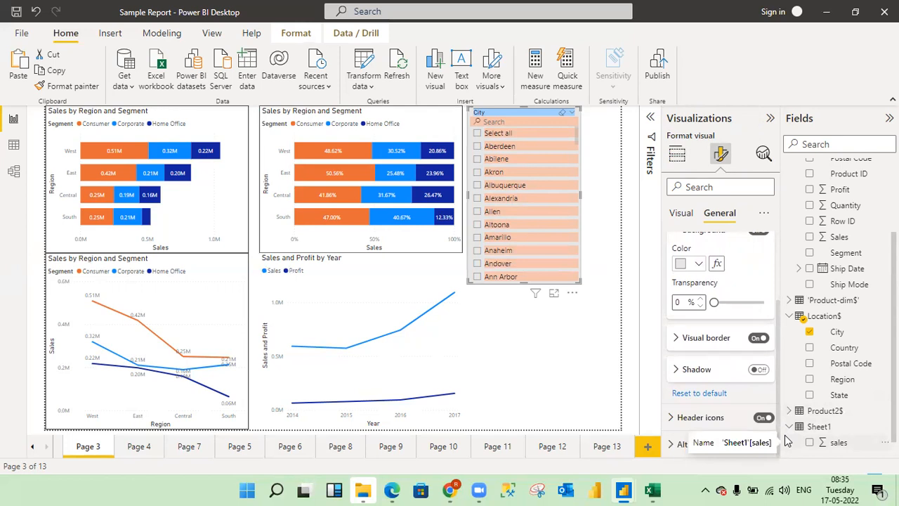
{"action": "left_click", "coordinate": [678, 156]}
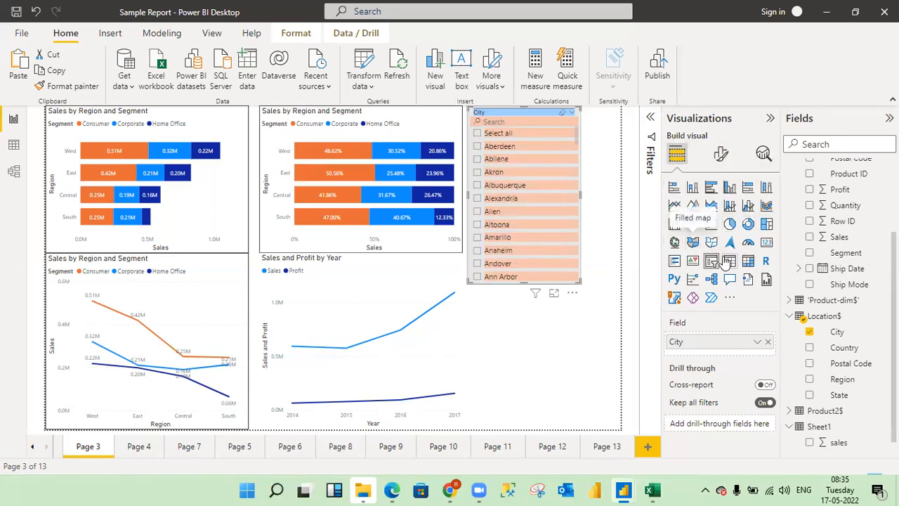
Add a new report page, insert a table visual and enlarge it across the upper part of the page
{"action": "left_click", "coordinate": [648, 450]}
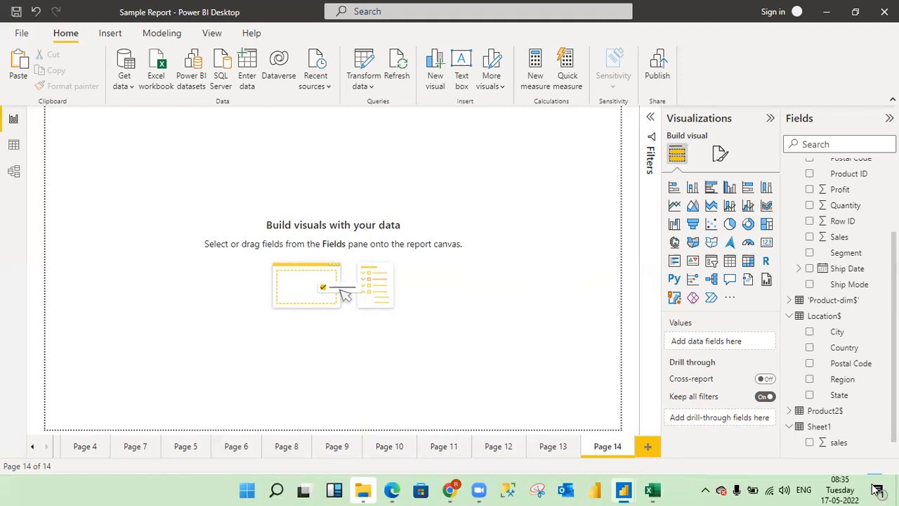
{"action": "left_click", "coordinate": [729, 261]}
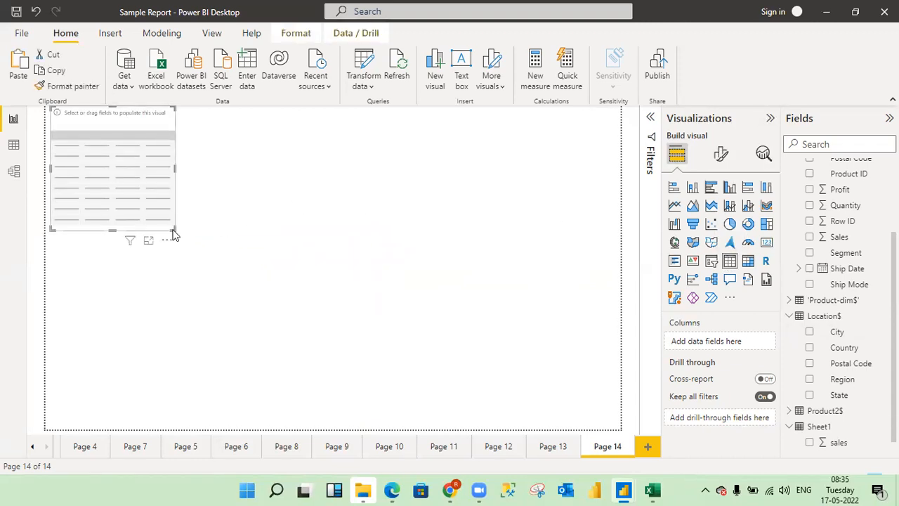
{"action": "left_click_drag", "start_coordinate": [174, 233], "coordinate": [460, 288]}
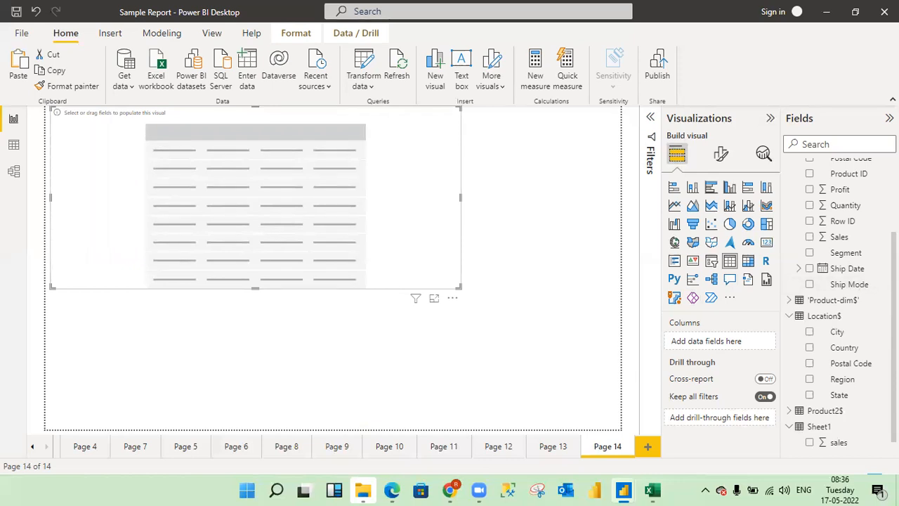
Add the Location$ fields State, Region and City to the table and enlarge it to cover most of the page
{"action": "scroll", "coordinate": [840, 302], "scroll_direction": "up", "scroll_amount": 3}
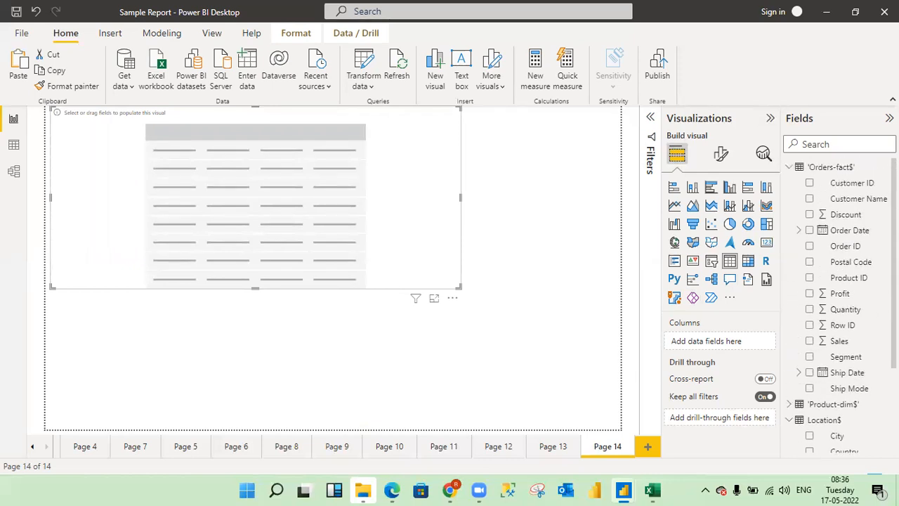
{"action": "scroll", "coordinate": [839, 306], "scroll_direction": "down", "scroll_amount": 3}
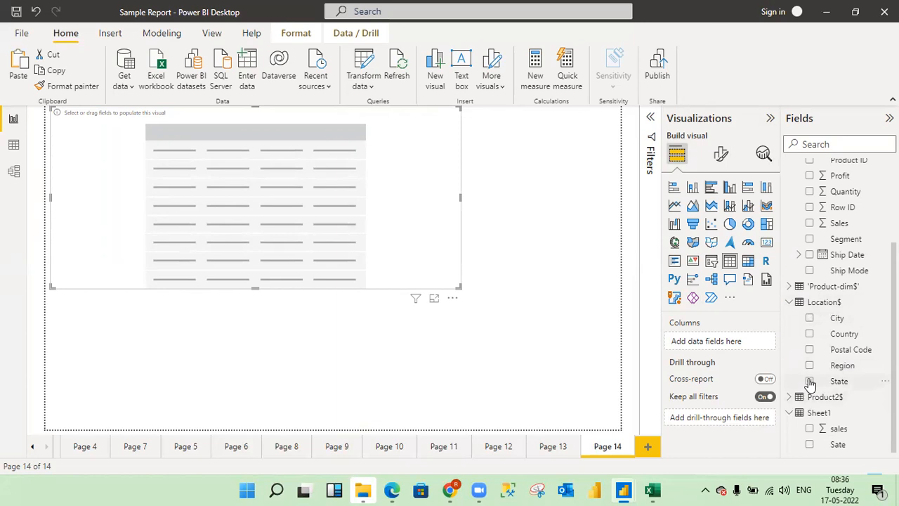
{"action": "left_click", "coordinate": [810, 382]}
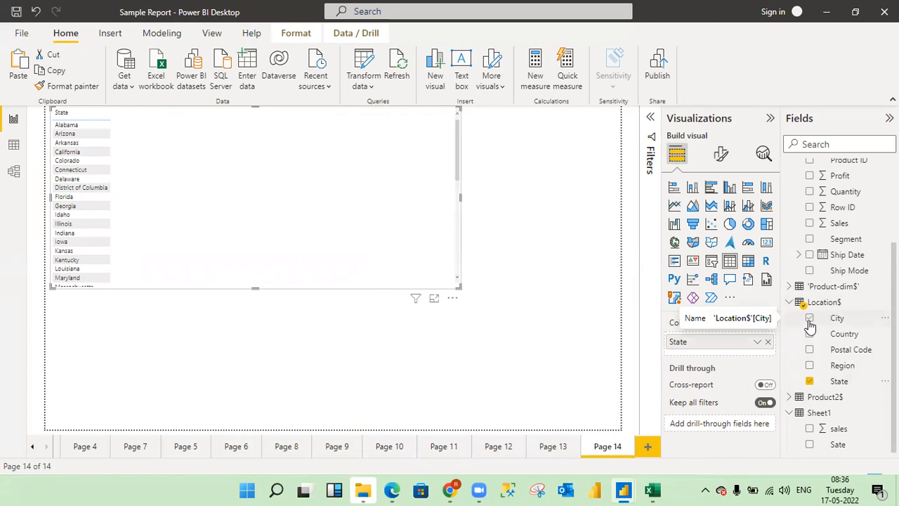
{"action": "left_click", "coordinate": [809, 366]}
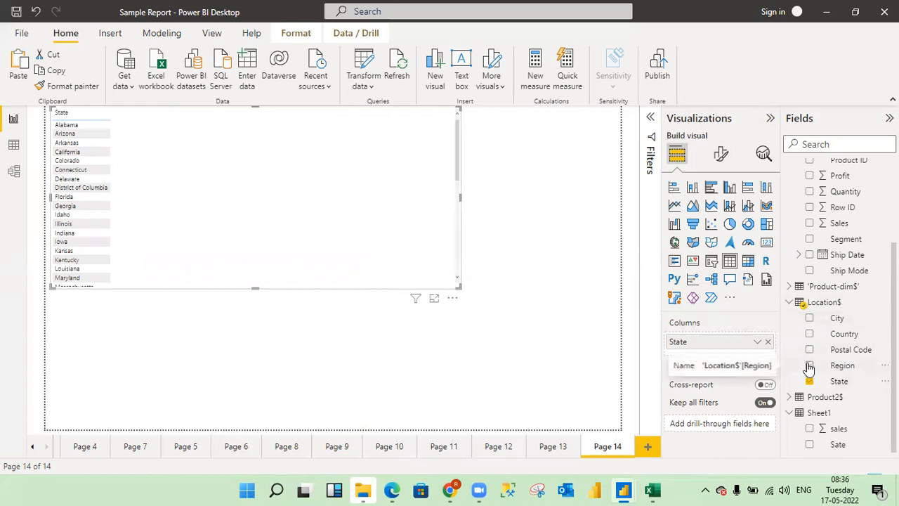
{"action": "left_click", "coordinate": [811, 319]}
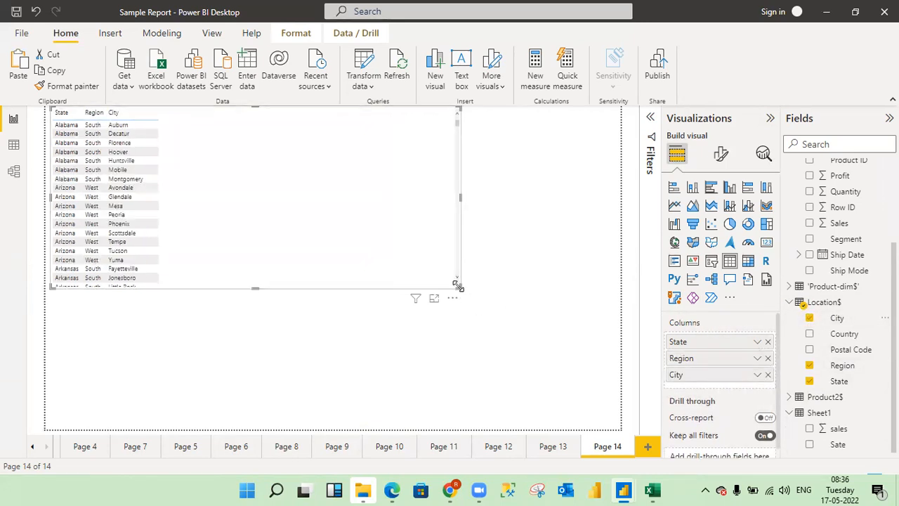
{"action": "left_click_drag", "start_coordinate": [459, 288], "coordinate": [600, 390]}
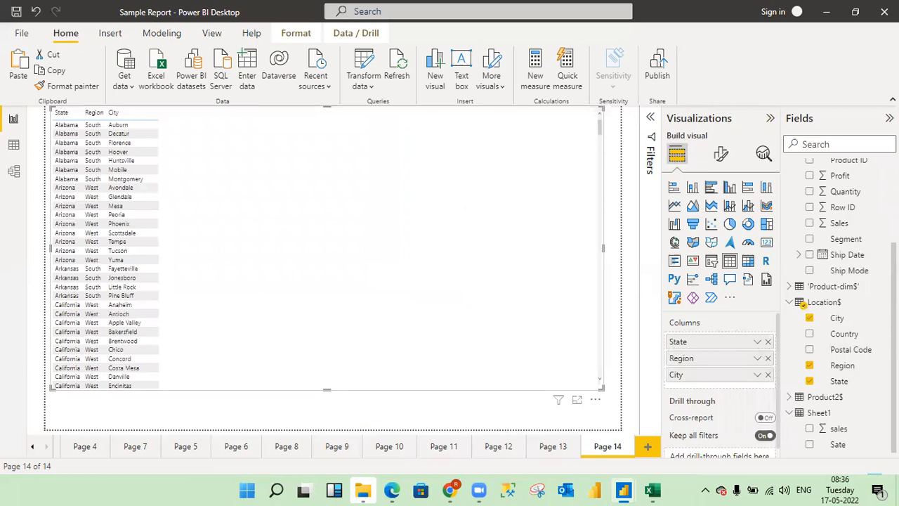
Add the Segment, Ship Mode, Customer ID and Order ID fields from Orders-fact$ to the table
{"action": "scroll", "coordinate": [840, 306], "scroll_direction": "up", "scroll_amount": 3}
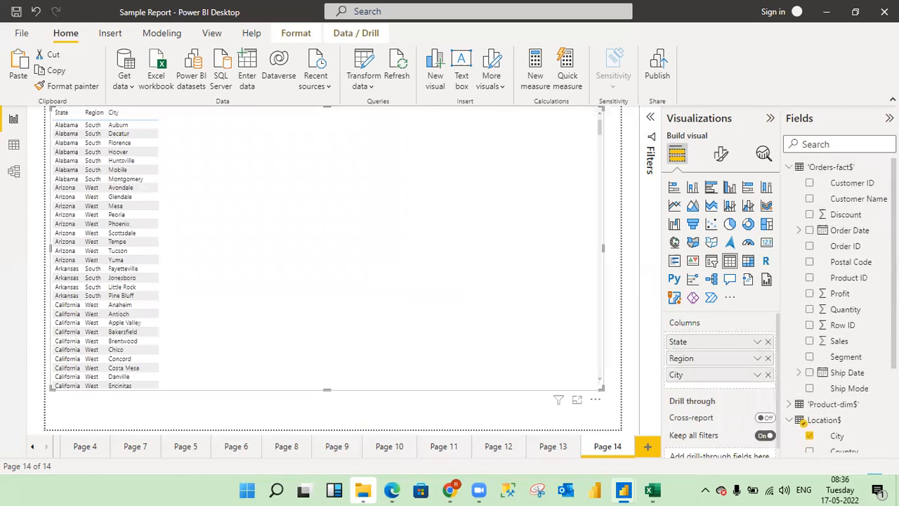
{"action": "left_click", "coordinate": [810, 358]}
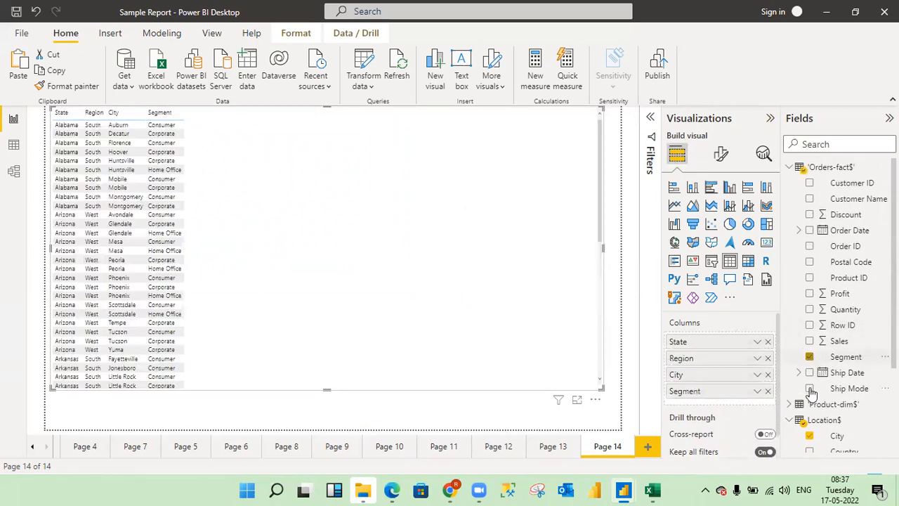
{"action": "left_click", "coordinate": [810, 389]}
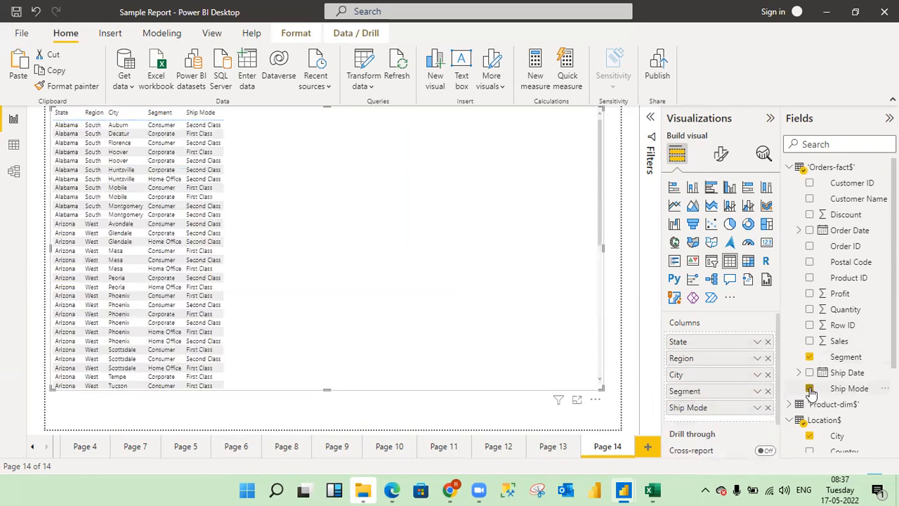
{"action": "left_click", "coordinate": [810, 183]}
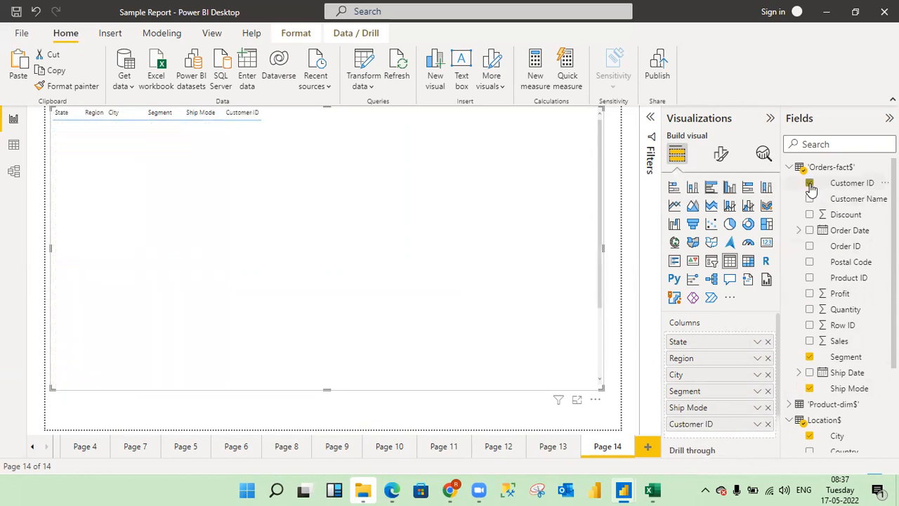
{"action": "left_click", "coordinate": [810, 247]}
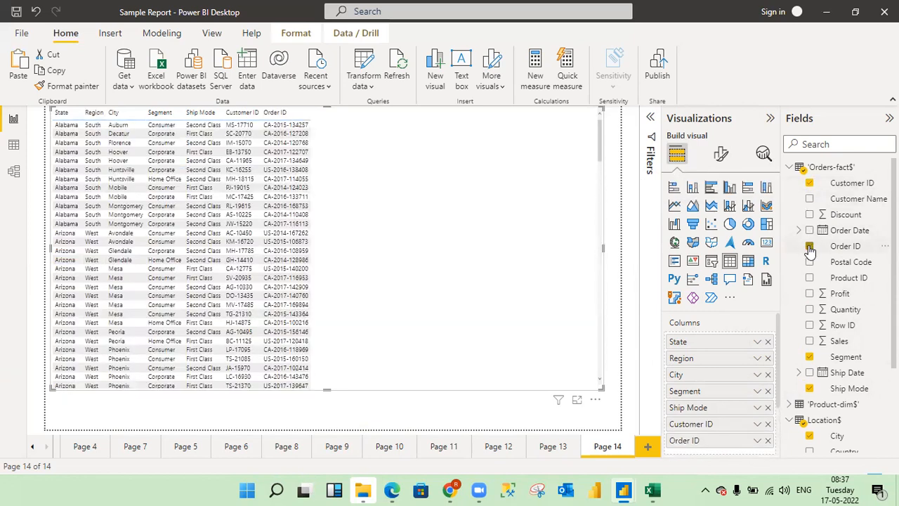
Add the Sales, Quantity and Profit measures from Orders-fact$ to the table
{"action": "left_click", "coordinate": [810, 342]}
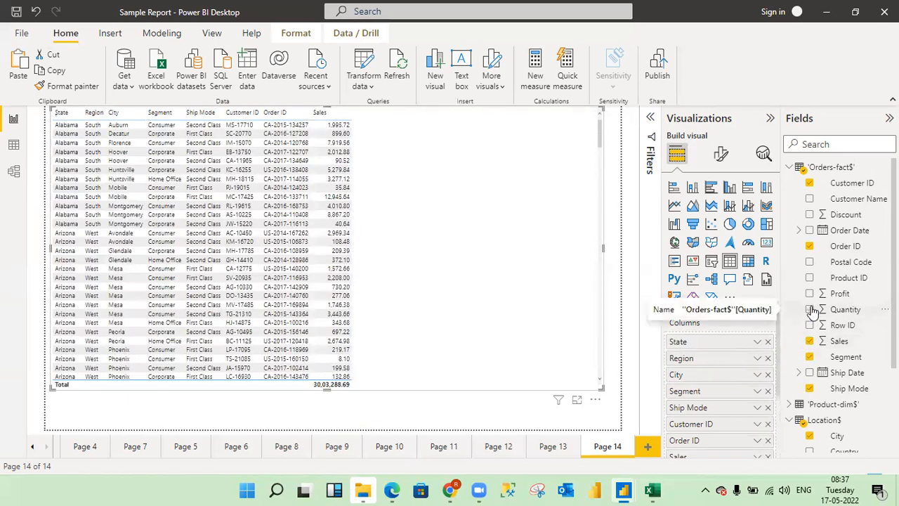
{"action": "left_click", "coordinate": [810, 310]}
{"action": "left_click", "coordinate": [810, 294]}
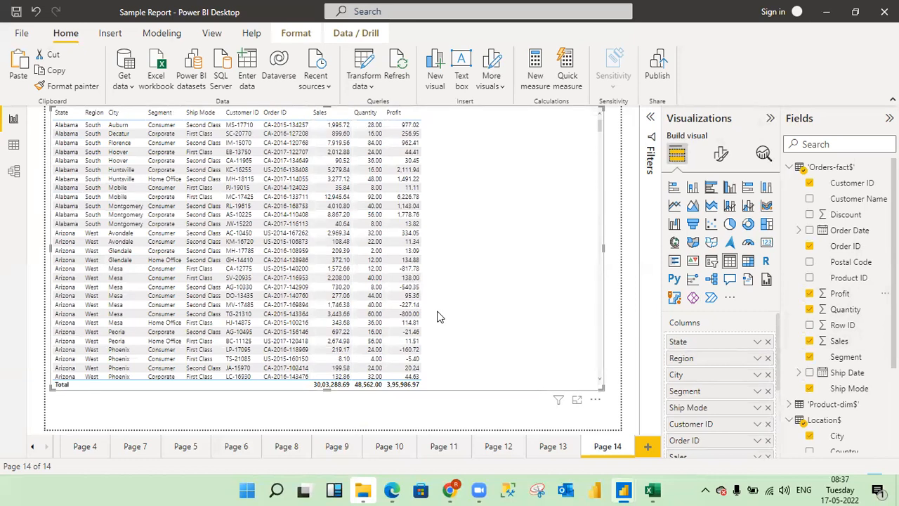
Set the font size of the table's values to 15 and close the values settings
{"action": "left_click", "coordinate": [718, 156]}
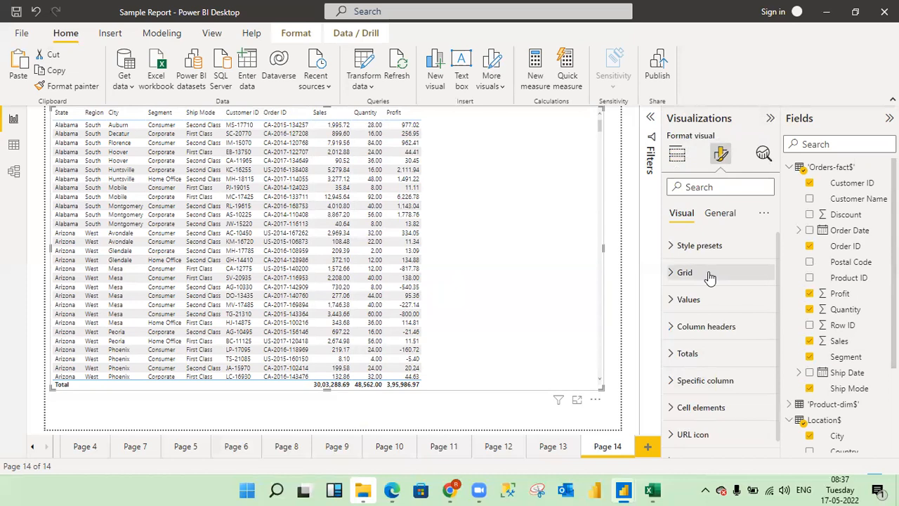
{"action": "left_click", "coordinate": [669, 303]}
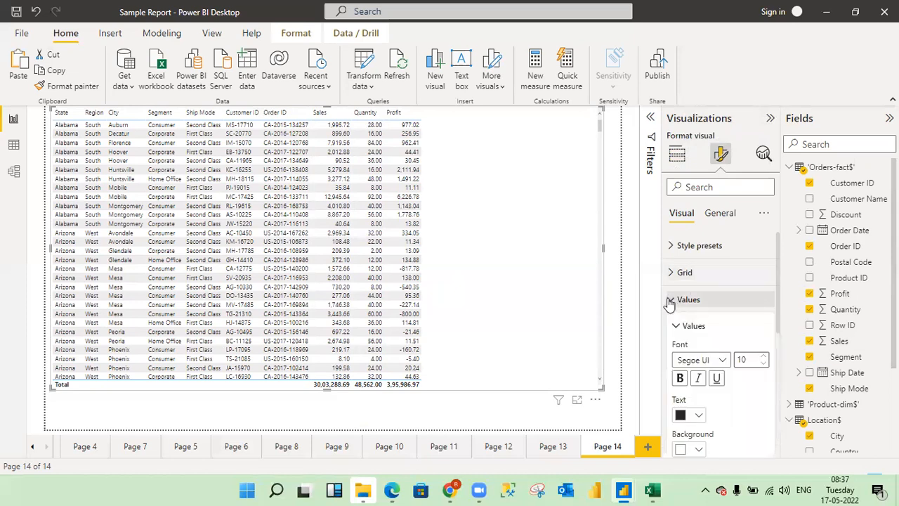
{"action": "left_click", "coordinate": [763, 357]}
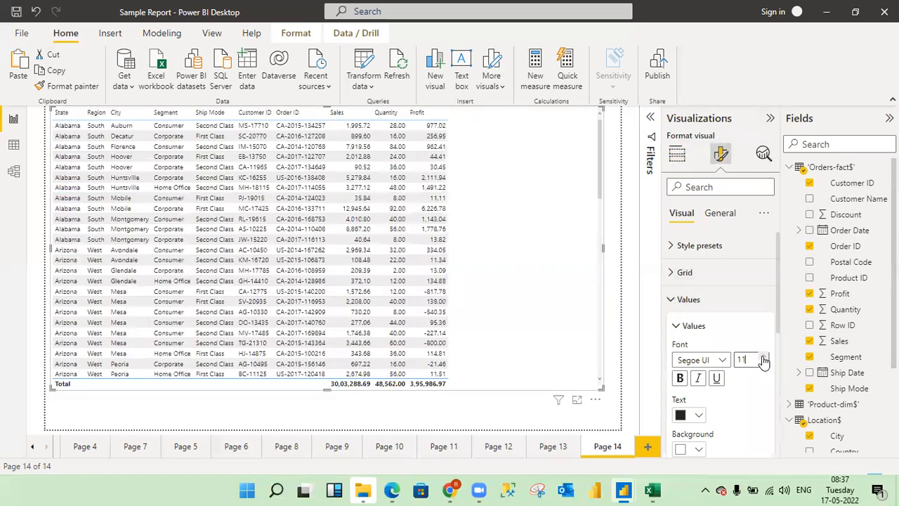
{"action": "left_click", "coordinate": [763, 358]}
{"action": "left_click", "coordinate": [764, 357]}
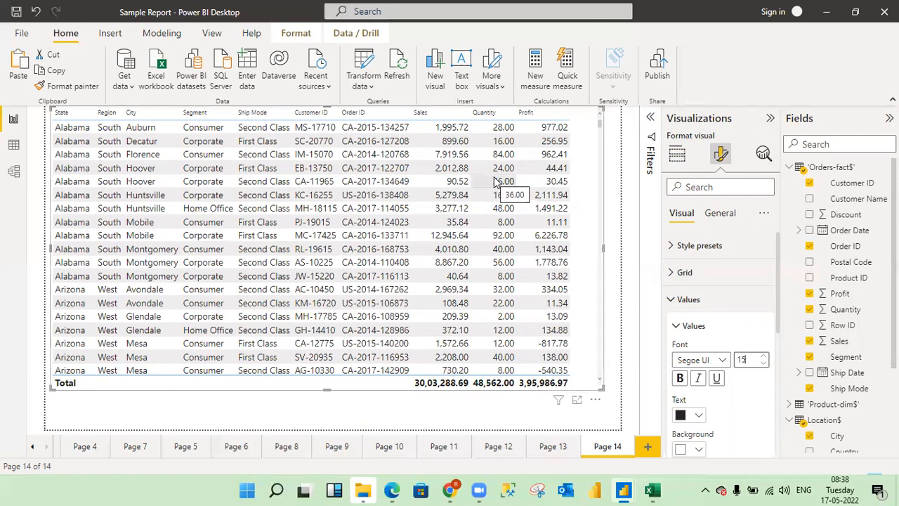
{"action": "left_click", "coordinate": [676, 327]}
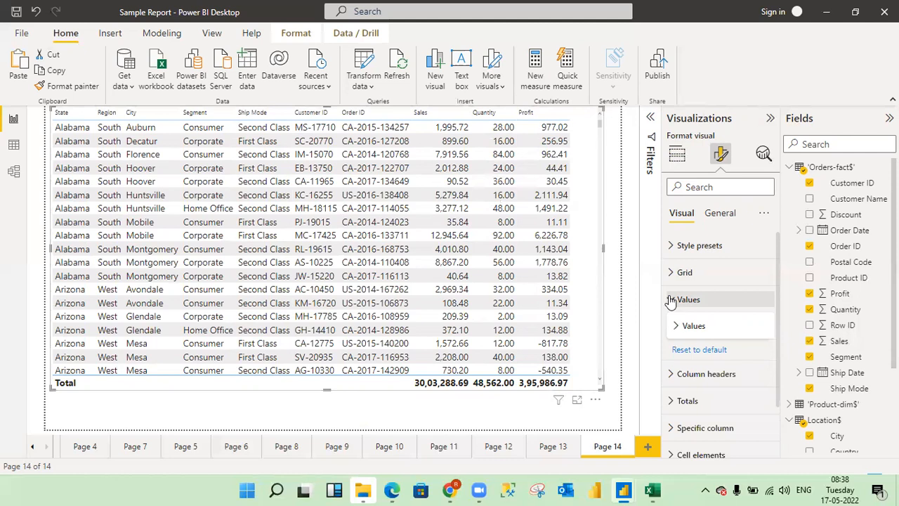
{"action": "left_click", "coordinate": [672, 299]}
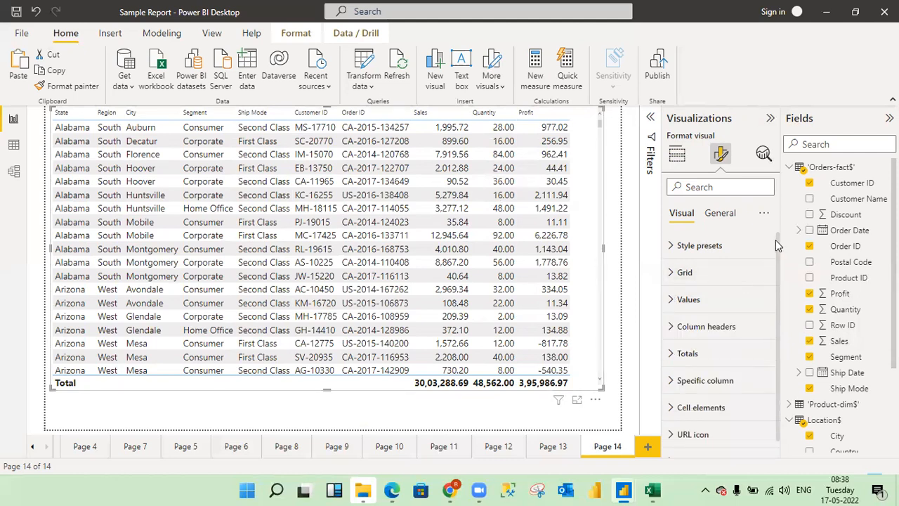
Try the None and Minimal style presets on the table
{"action": "left_click", "coordinate": [672, 247]}
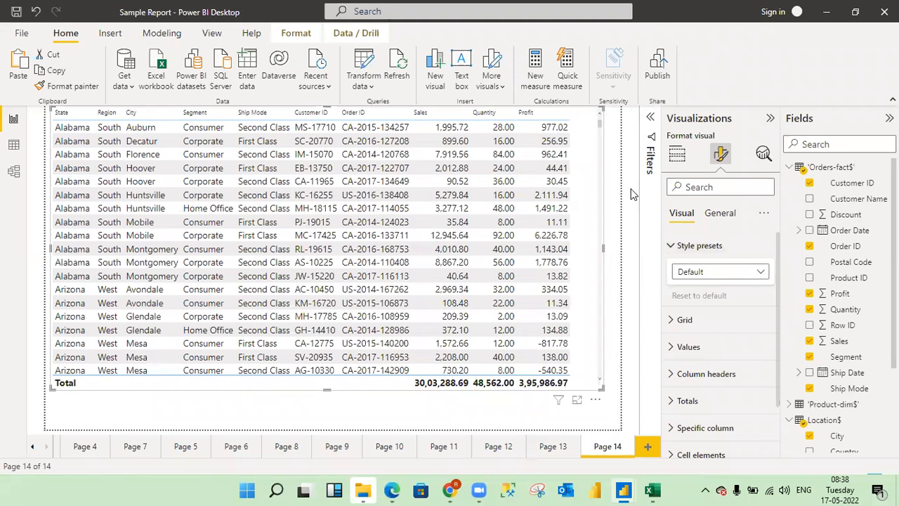
{"action": "left_click", "coordinate": [760, 275]}
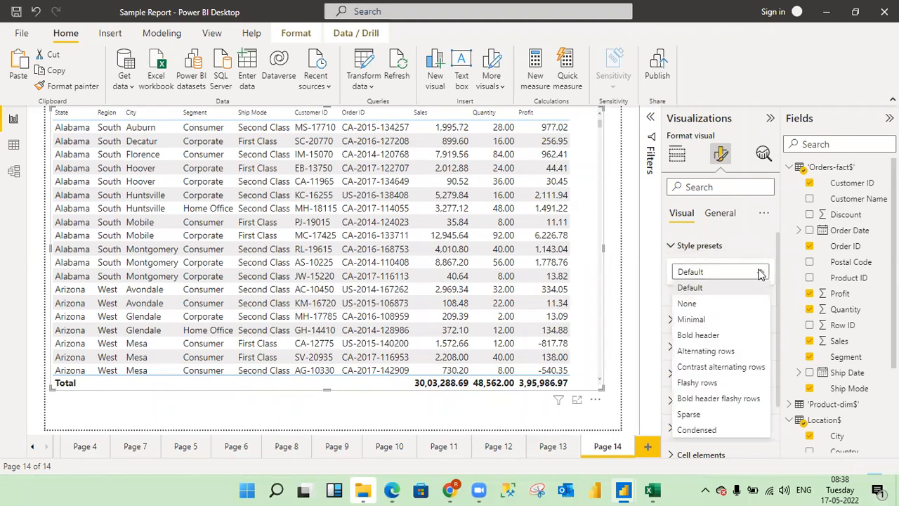
{"action": "left_click", "coordinate": [688, 304]}
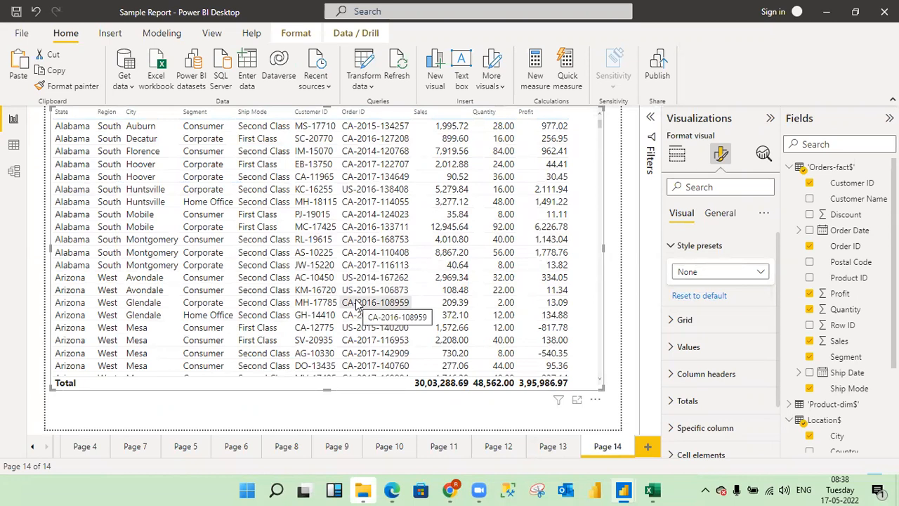
{"action": "left_click", "coordinate": [761, 275]}
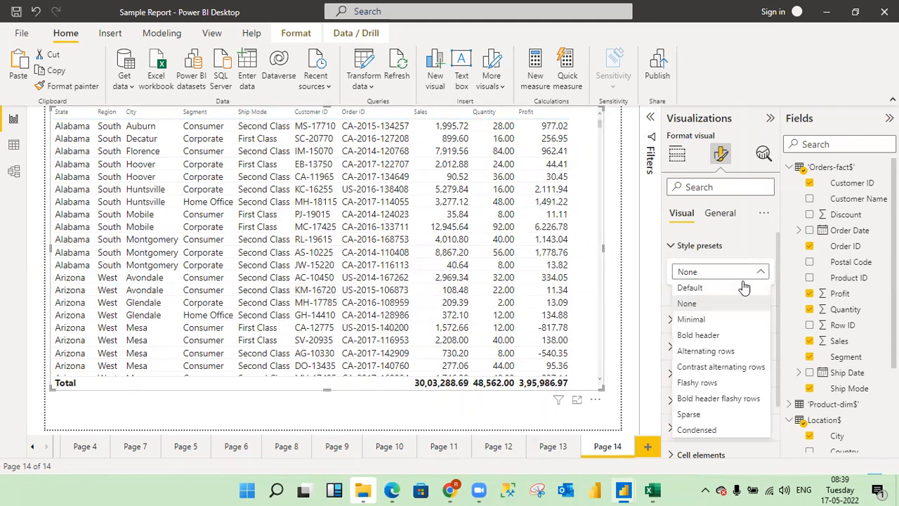
{"action": "left_click", "coordinate": [691, 320]}
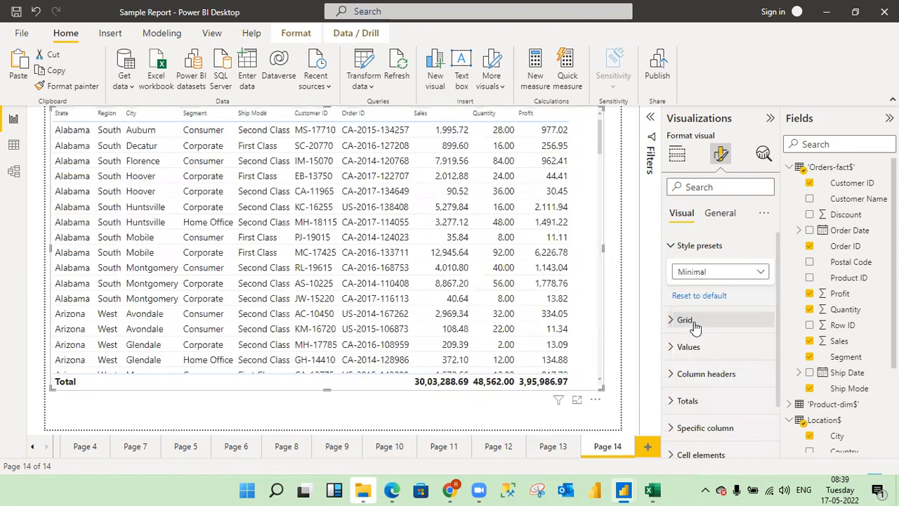
Apply the Bold header style preset to the table
{"action": "left_click", "coordinate": [729, 272]}
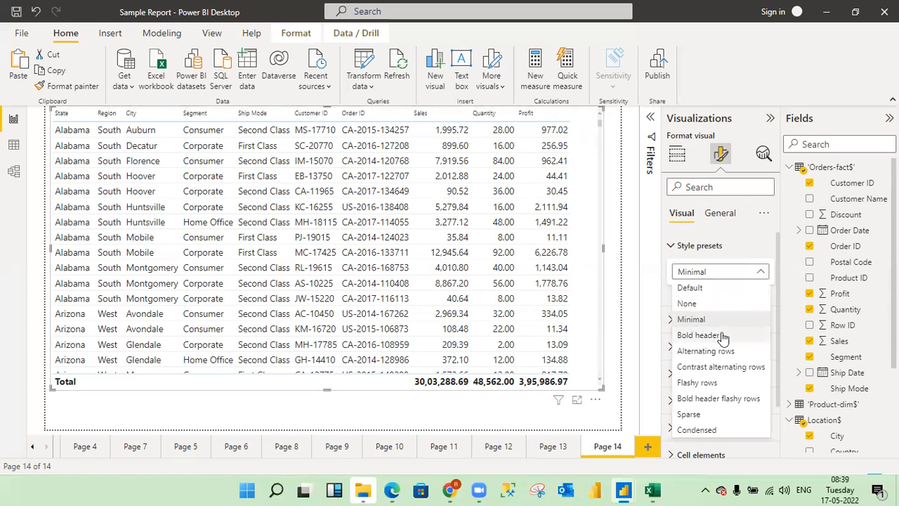
{"action": "left_click", "coordinate": [700, 337]}
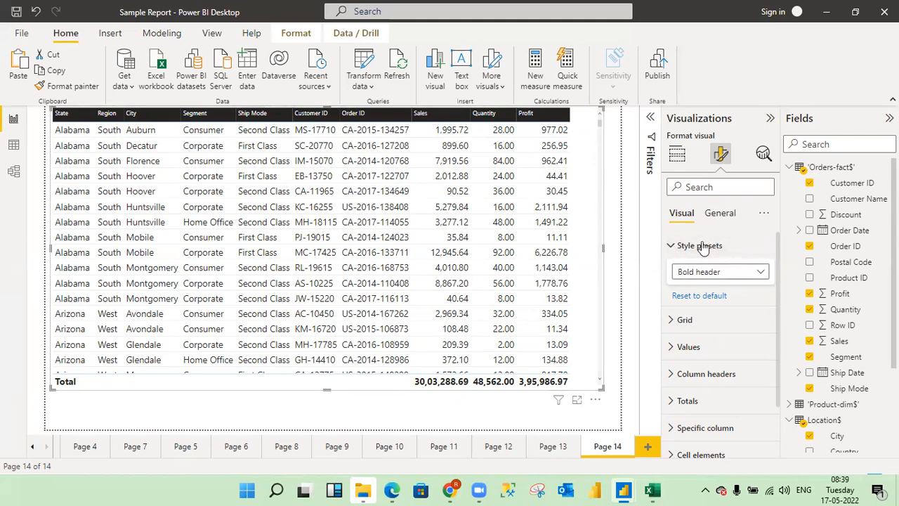
Try the Alternating rows and Contrast alternating rows style presets on the table
{"action": "left_click", "coordinate": [762, 274]}
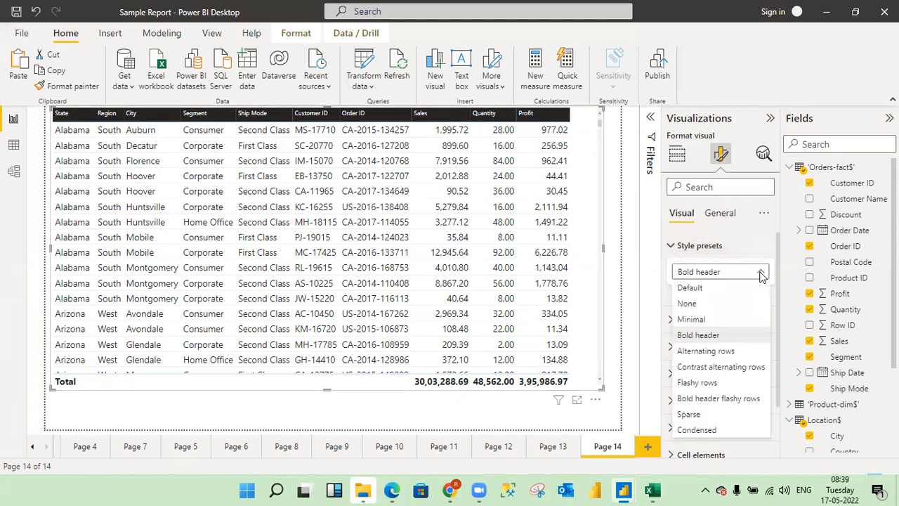
{"action": "left_click", "coordinate": [706, 351]}
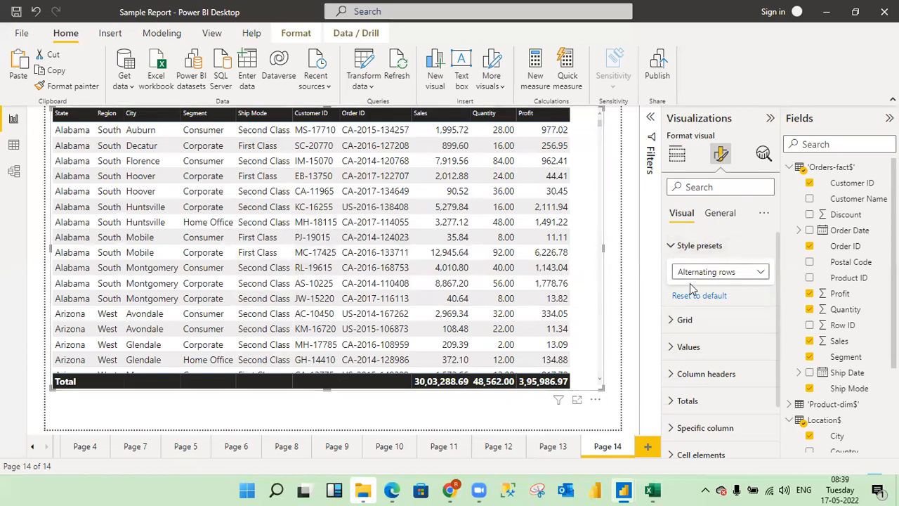
{"action": "left_click", "coordinate": [762, 274]}
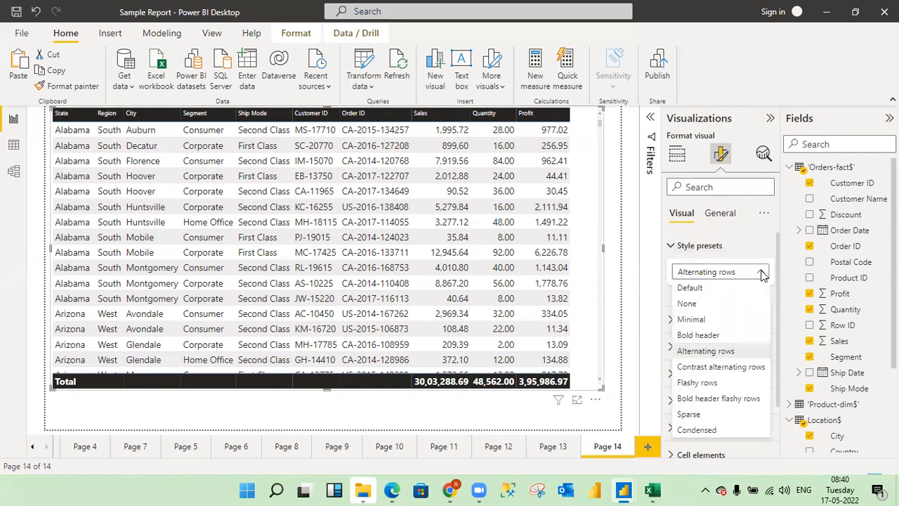
{"action": "left_click", "coordinate": [724, 367]}
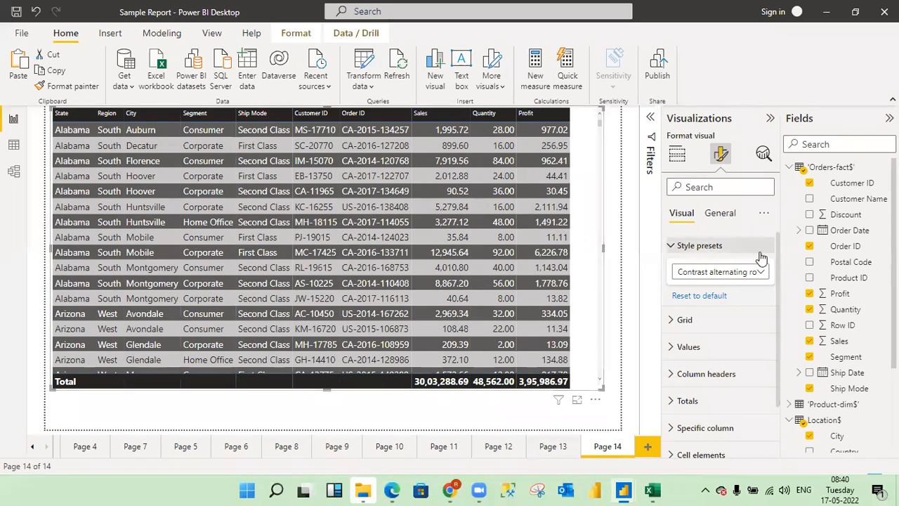
Try the Flashy rows and Bold header flashy rows style presets on the table
{"action": "left_click", "coordinate": [763, 273]}
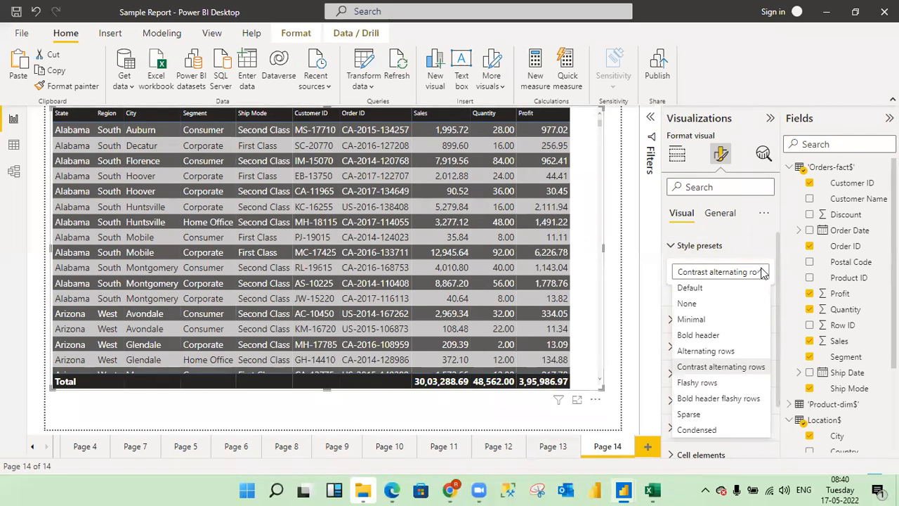
{"action": "left_click", "coordinate": [698, 383]}
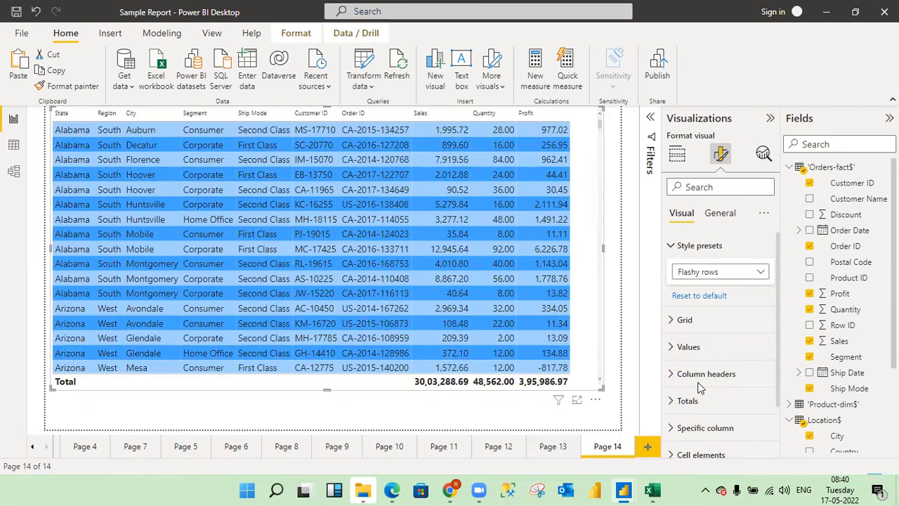
{"action": "left_click", "coordinate": [761, 274]}
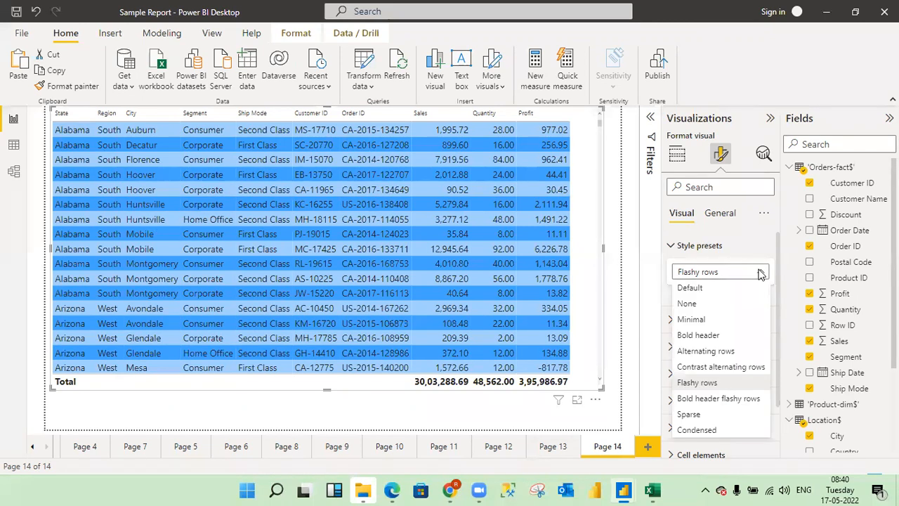
{"action": "left_click", "coordinate": [723, 400]}
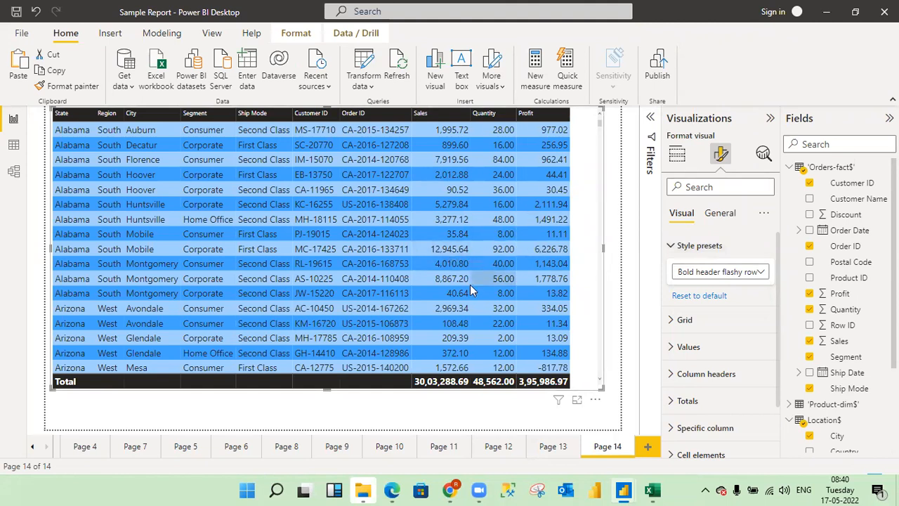
Try the Sparse and Condensed style presets on the table, and switch back to Flashy rows
{"action": "left_click", "coordinate": [763, 277]}
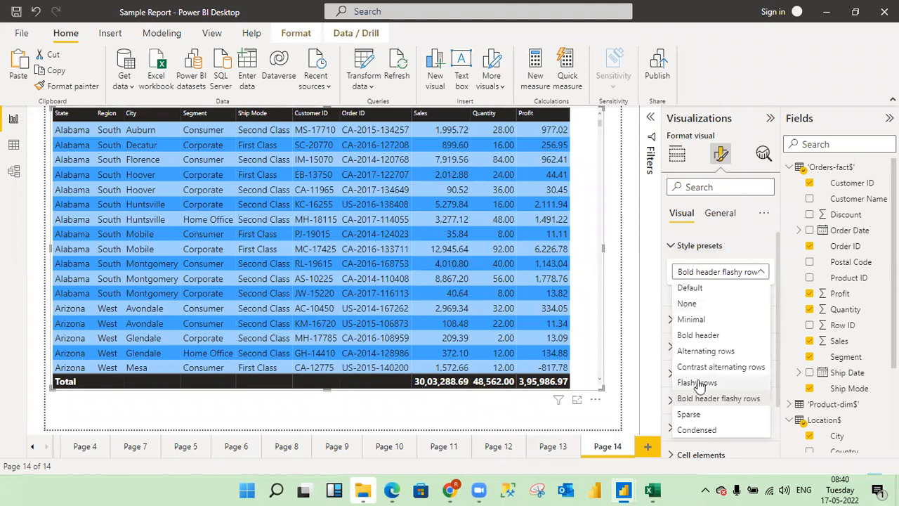
{"action": "left_click", "coordinate": [692, 418]}
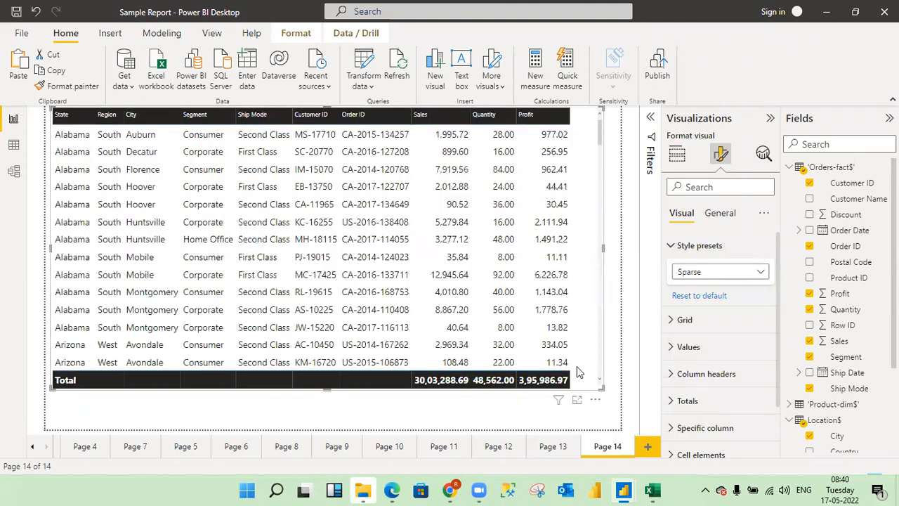
{"action": "left_click", "coordinate": [761, 276]}
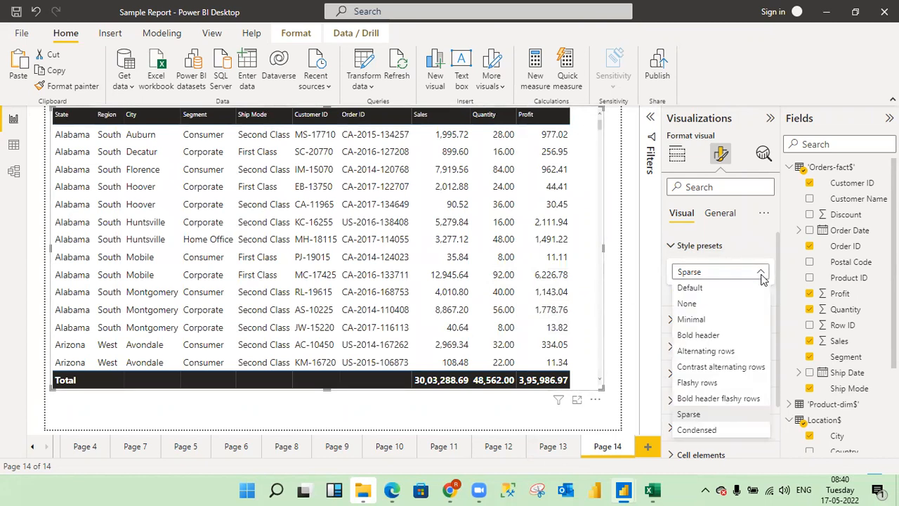
{"action": "left_click", "coordinate": [697, 430]}
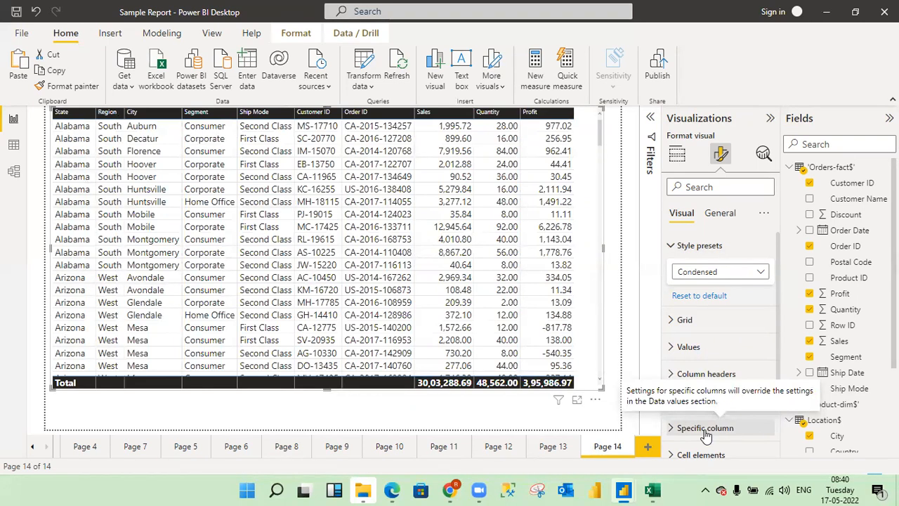
{"action": "left_click", "coordinate": [761, 274]}
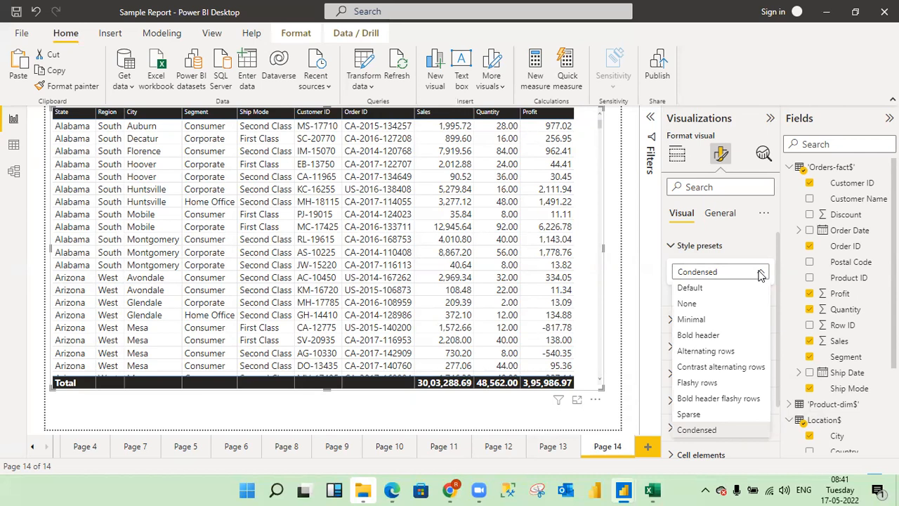
{"action": "left_click", "coordinate": [697, 383]}
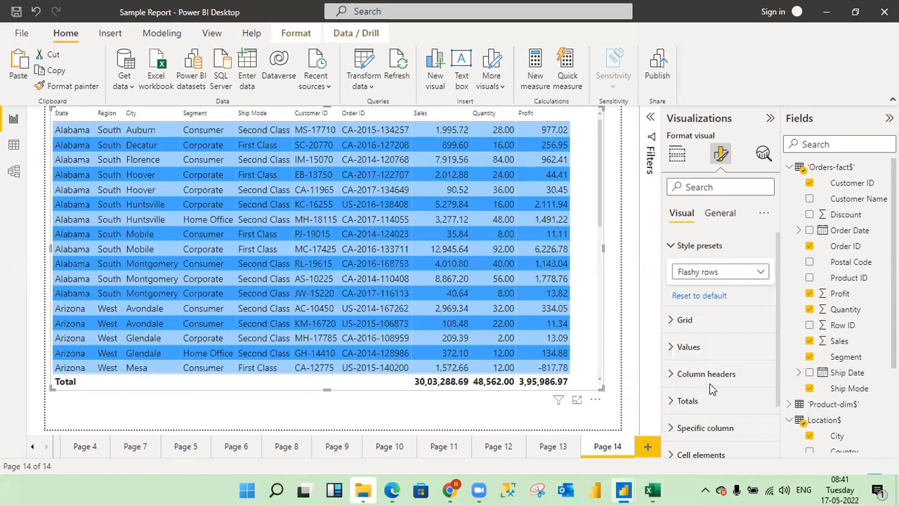
Apply the Alternating rows style preset to the table and close the preset list
{"action": "left_click", "coordinate": [760, 274]}
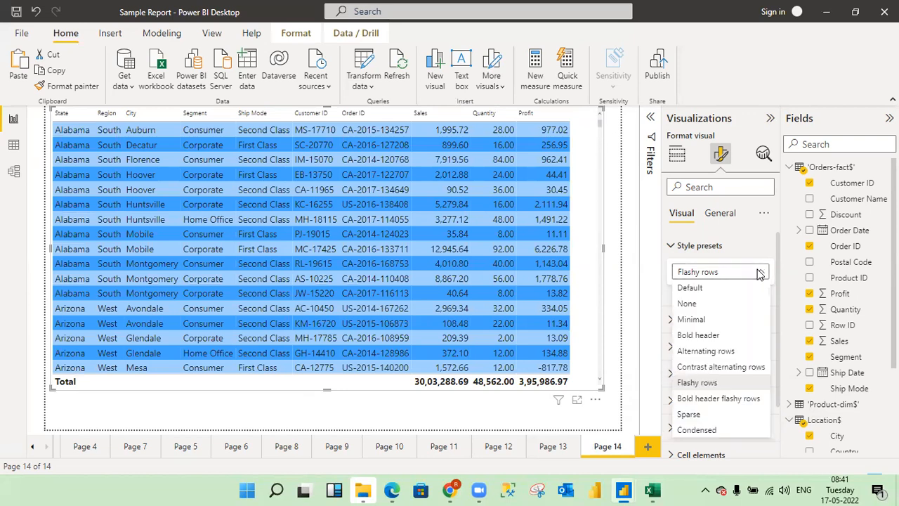
{"action": "left_click", "coordinate": [706, 352]}
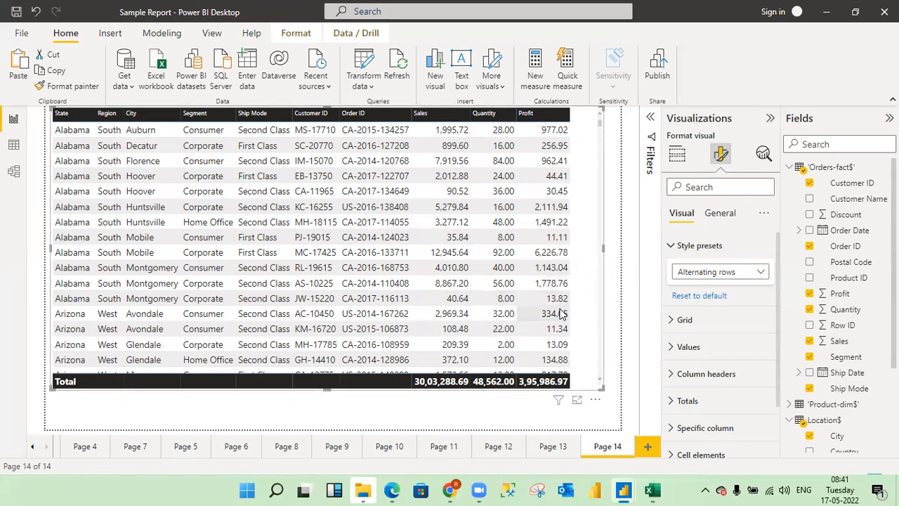
{"action": "left_click", "coordinate": [762, 275]}
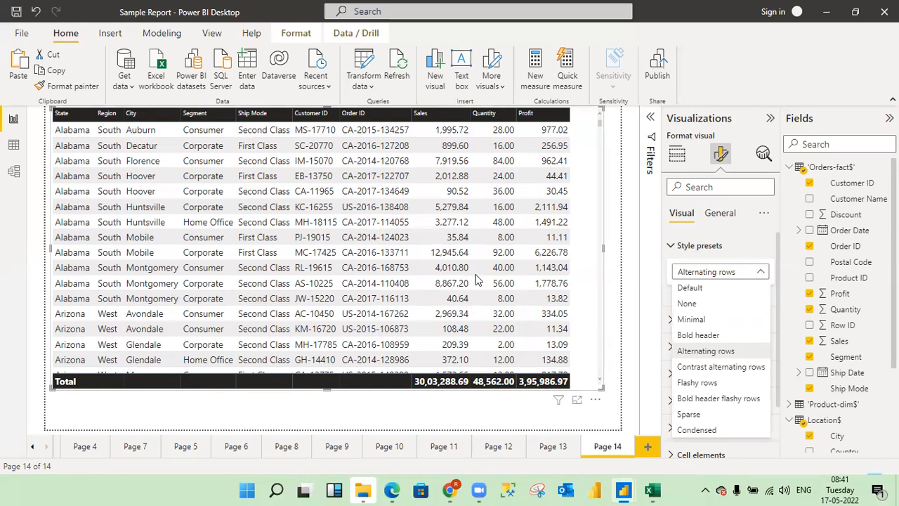
{"action": "left_click", "coordinate": [756, 253]}
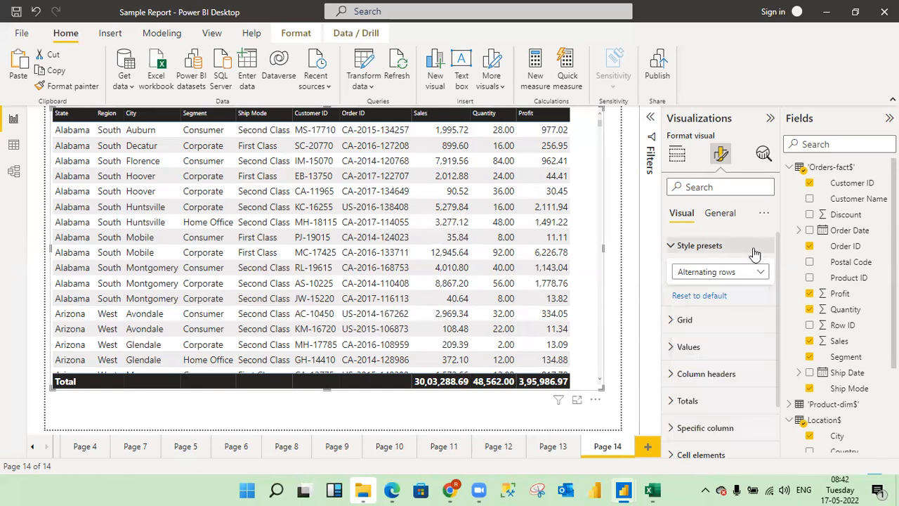
Open the table's grid settings and switch the horizontal gridlines off and back on
{"action": "left_click", "coordinate": [673, 321]}
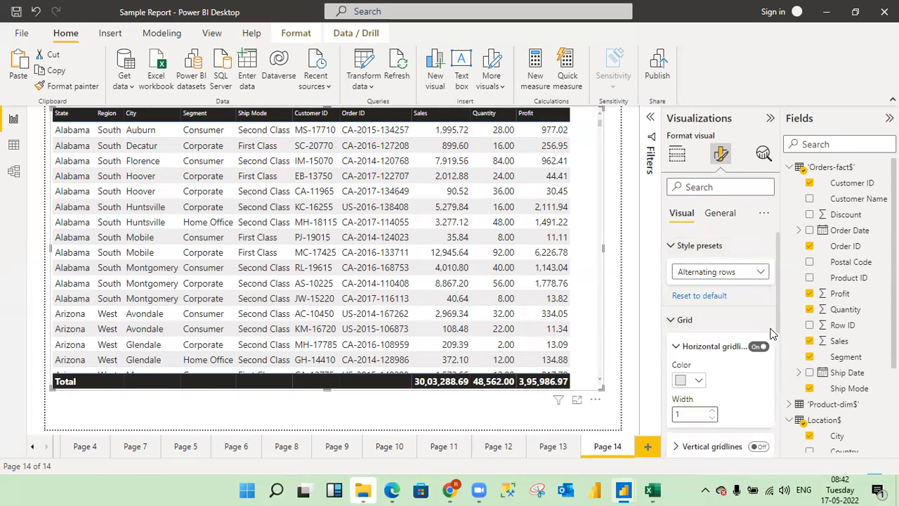
{"action": "left_click_drag", "start_coordinate": [779, 319], "coordinate": [779, 357]}
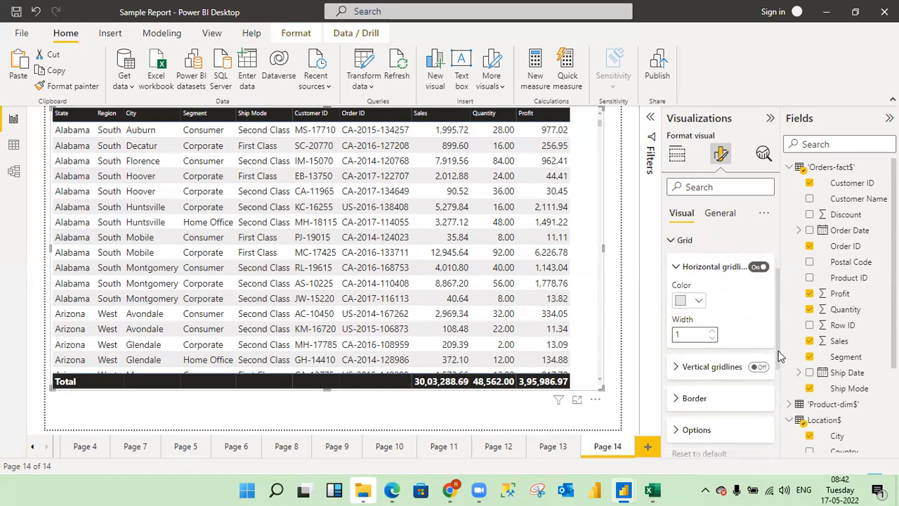
{"action": "left_click", "coordinate": [758, 271]}
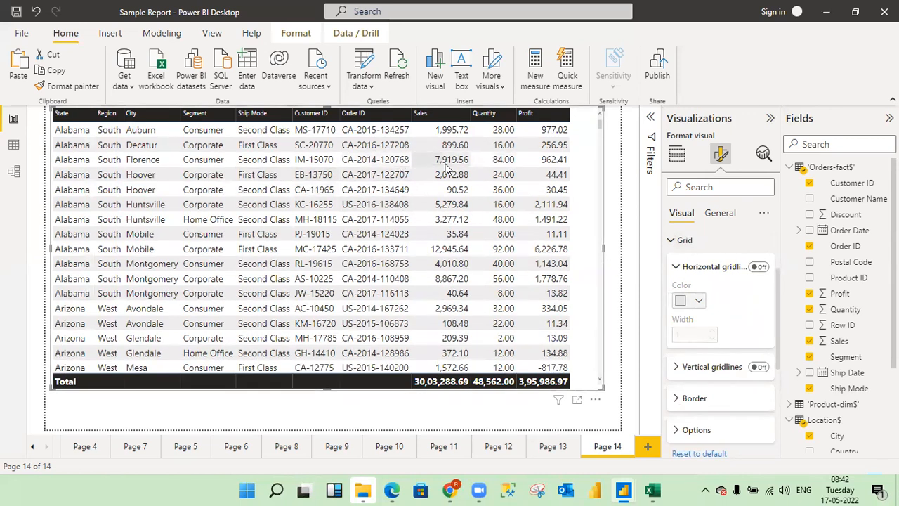
{"action": "left_click", "coordinate": [762, 270]}
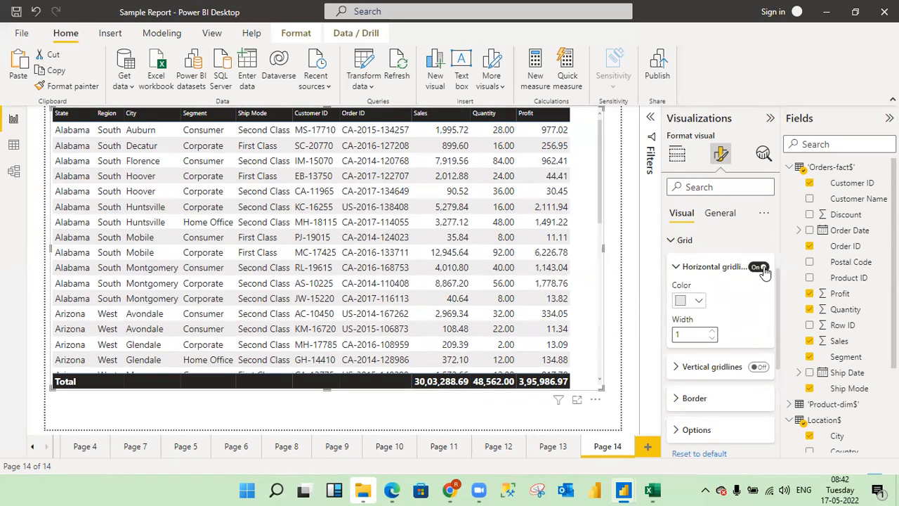
Set the horizontal gridlines' color to orange and enlarge the table to the page's lower-right corner
{"action": "left_click", "coordinate": [699, 300]}
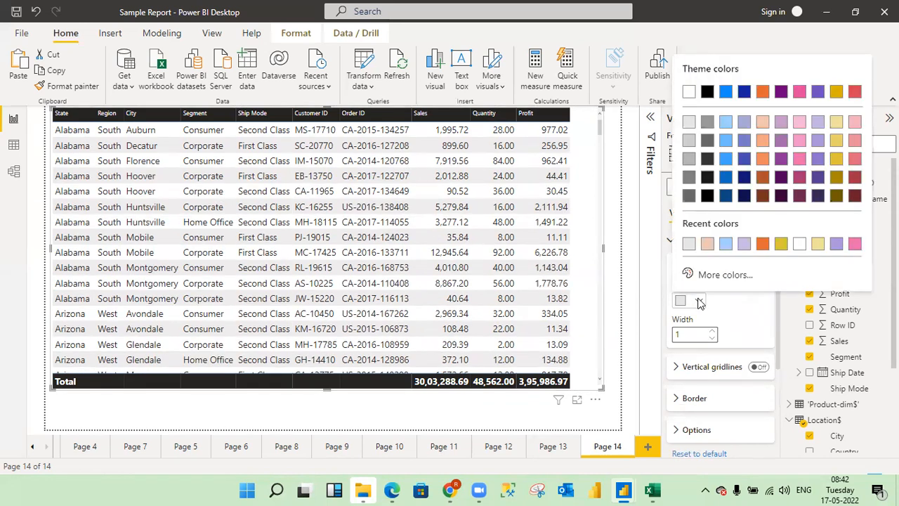
{"action": "left_click", "coordinate": [764, 245]}
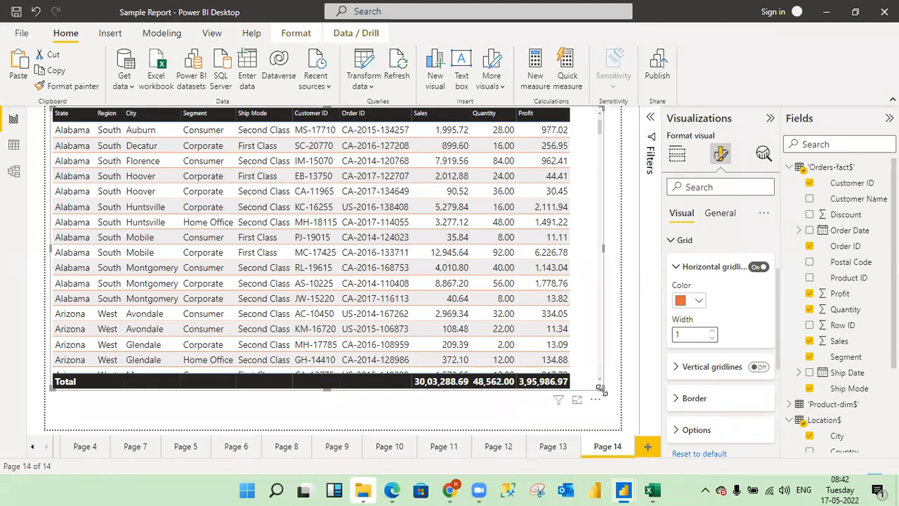
{"action": "left_click_drag", "start_coordinate": [608, 400], "coordinate": [622, 430]}
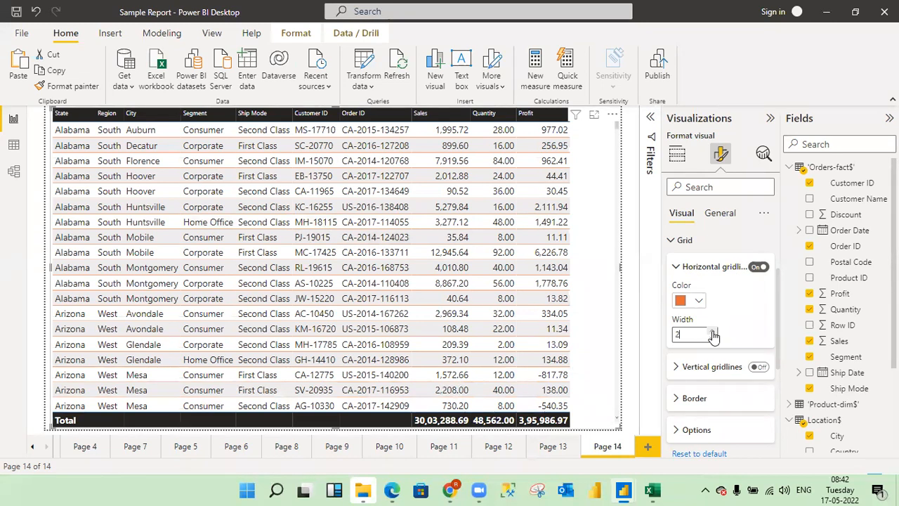
Try horizontal gridline widths up to 9, and set the width back to 1
{"action": "left_click", "coordinate": [713, 334]}
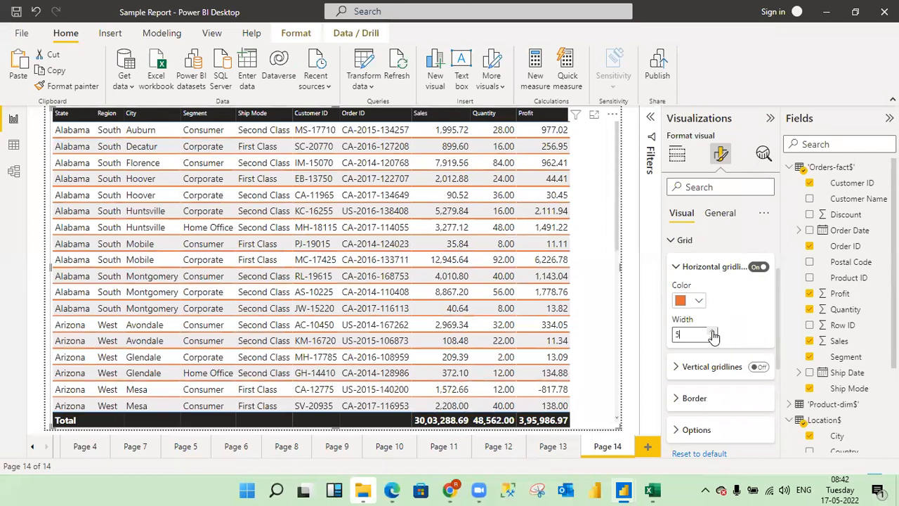
{"action": "left_click", "coordinate": [713, 335]}
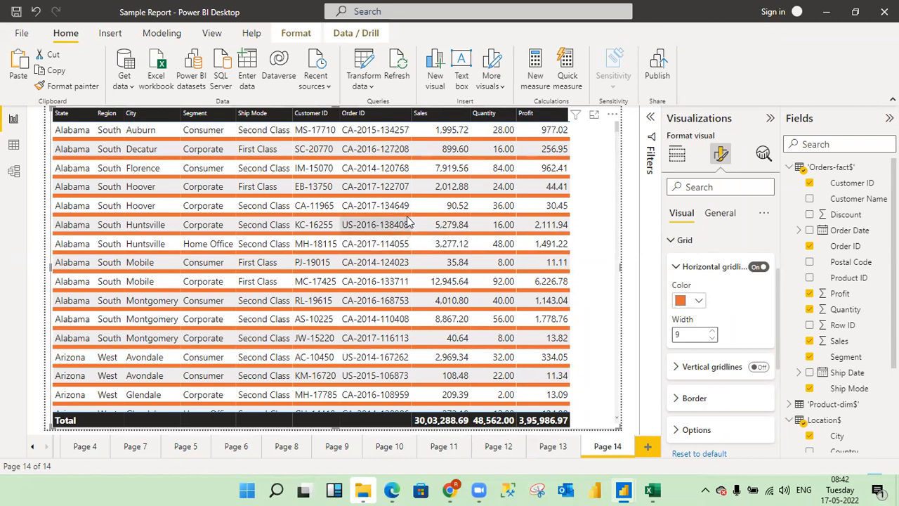
{"action": "left_click", "coordinate": [711, 339]}
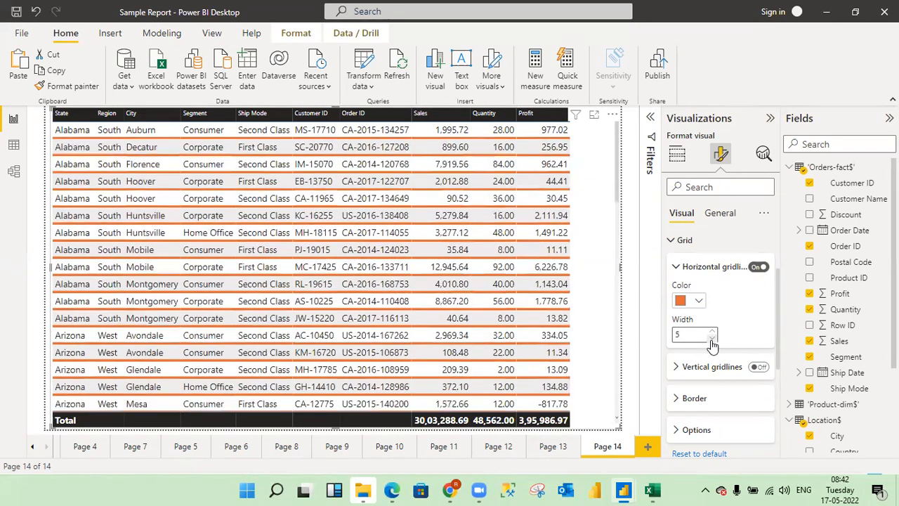
{"action": "key", "text": "BackSpace"}
{"action": "type", "text": "11"}
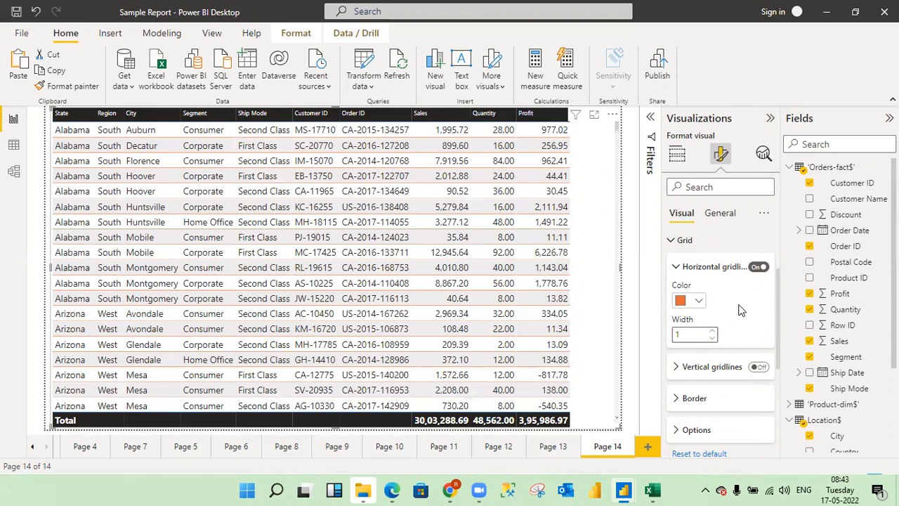
Collapse the horizontal gridline settings and turn on the table's vertical gridlines
{"action": "left_click", "coordinate": [674, 271]}
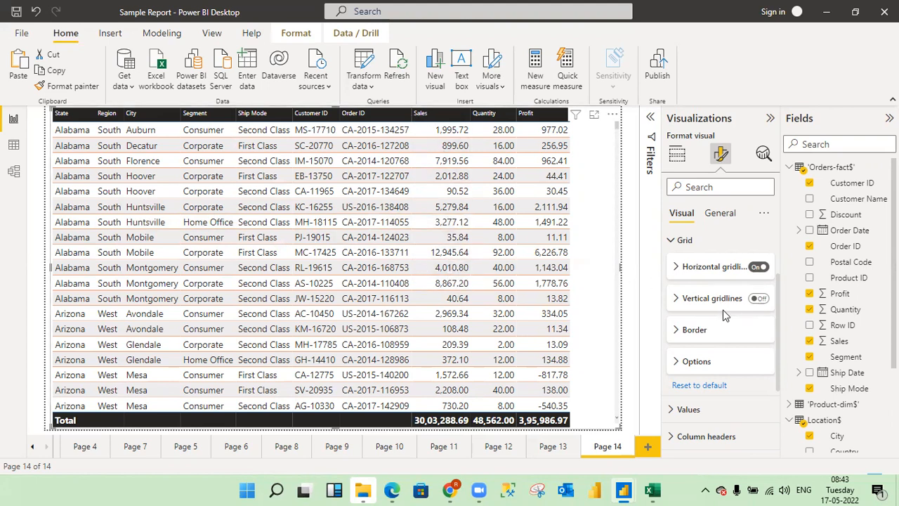
{"action": "left_click", "coordinate": [675, 300]}
{"action": "left_click", "coordinate": [758, 299]}
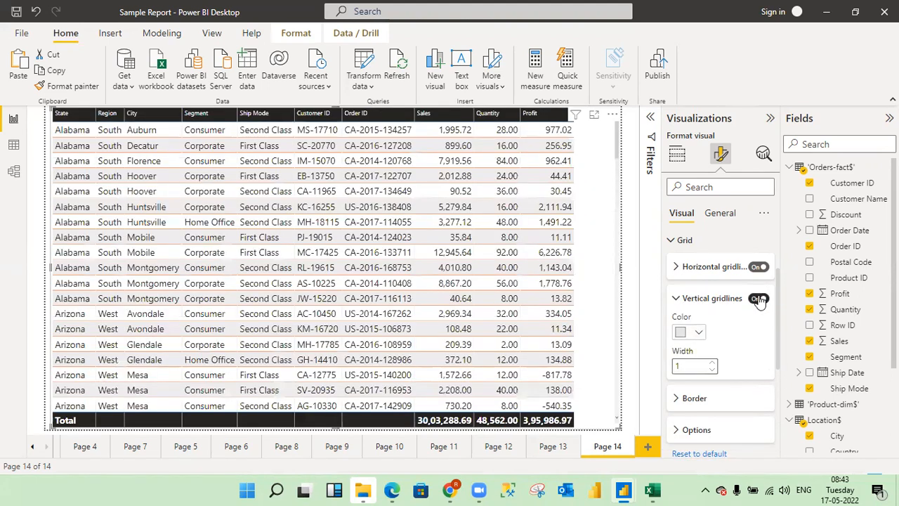
Try light yellow for the table's vertical gridlines, and set their color to light red
{"action": "left_click", "coordinate": [698, 334]}
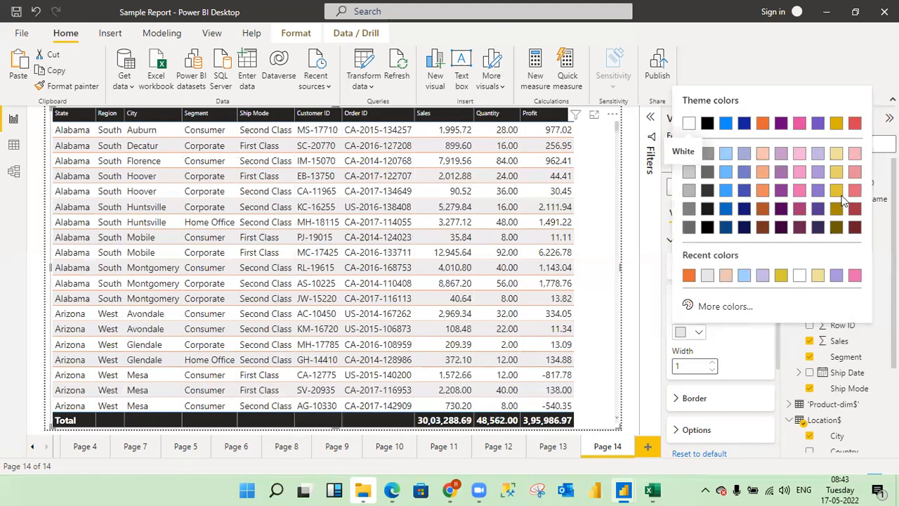
{"action": "left_click", "coordinate": [836, 155]}
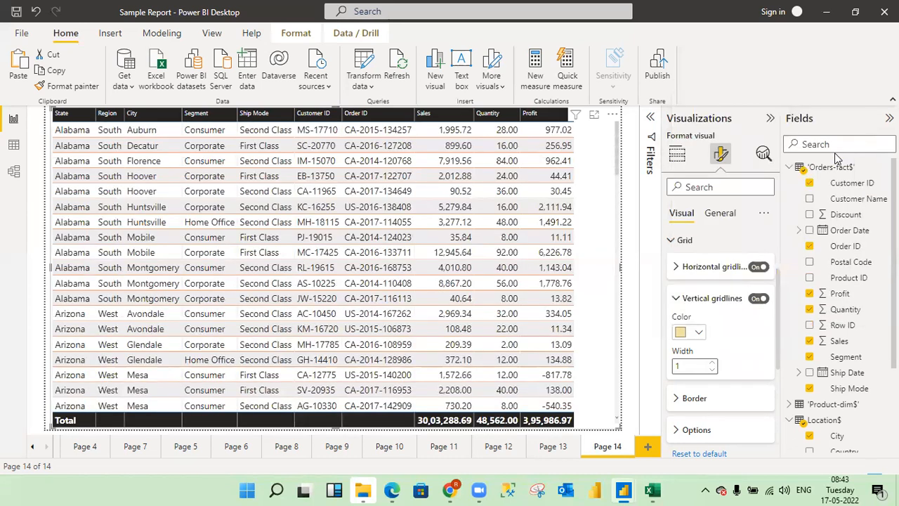
{"action": "left_click", "coordinate": [699, 333]}
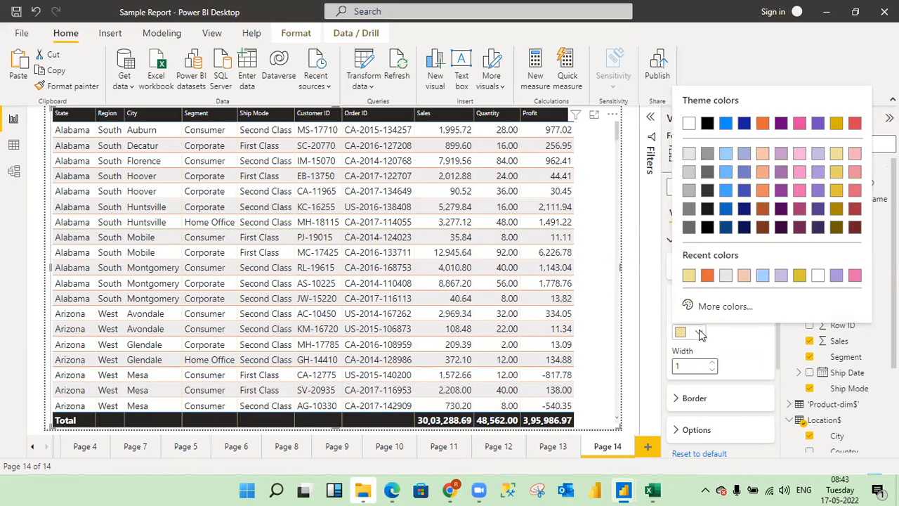
{"action": "left_click", "coordinate": [854, 191]}
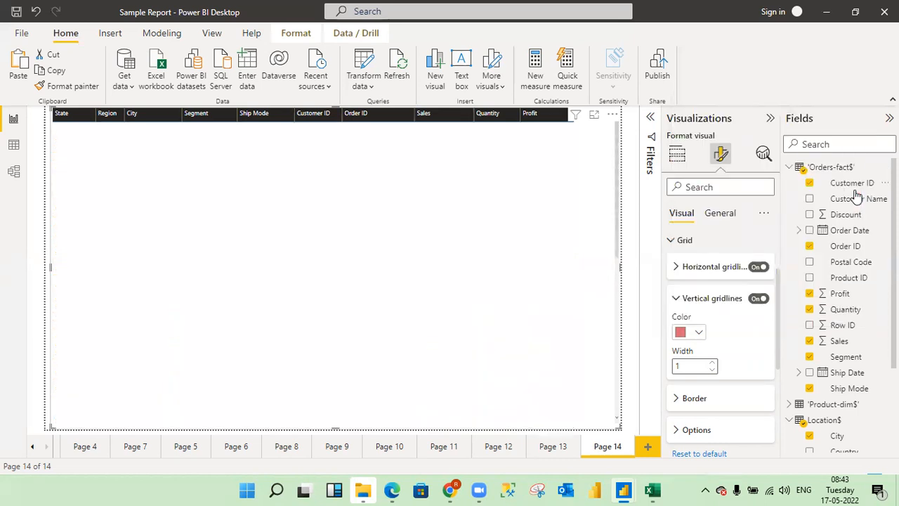
Set the table's vertical gridlines' color to a medium blue shade, and collapse the vertical gridline settings
{"action": "left_click", "coordinate": [700, 334]}
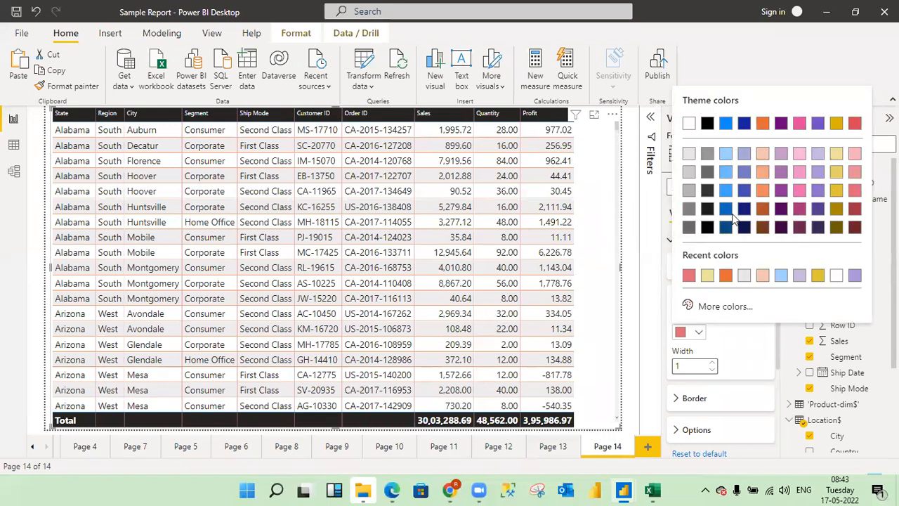
{"action": "left_click", "coordinate": [744, 190]}
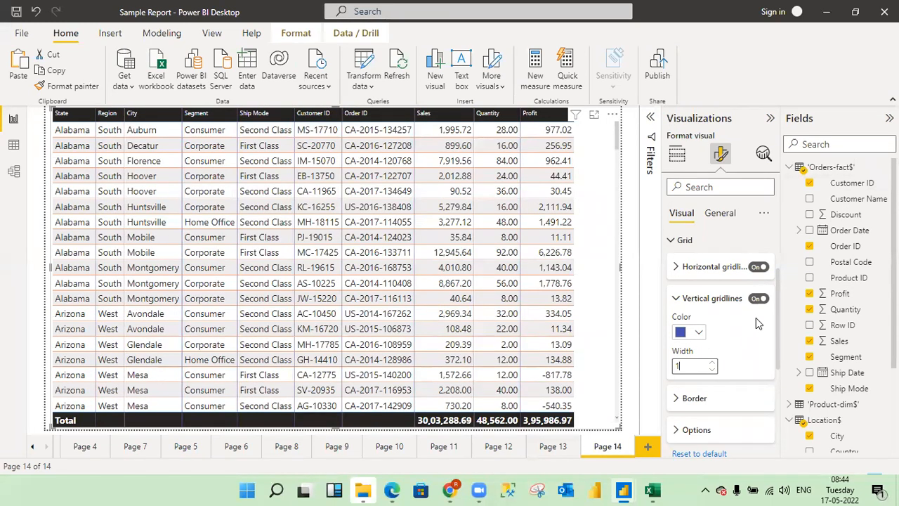
{"action": "left_click", "coordinate": [678, 300]}
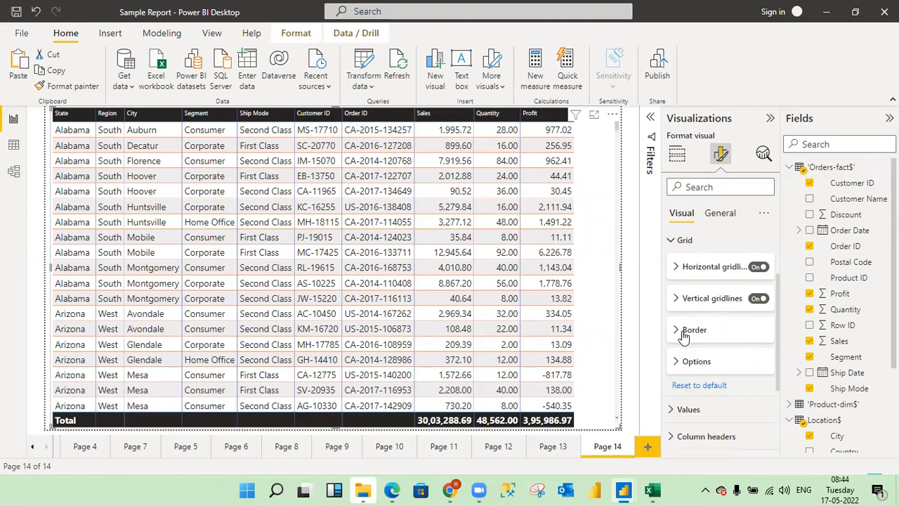
Turn on the top, bottom, left and right borders for all table sections and set their color to dark blue
{"action": "left_click", "coordinate": [675, 330]}
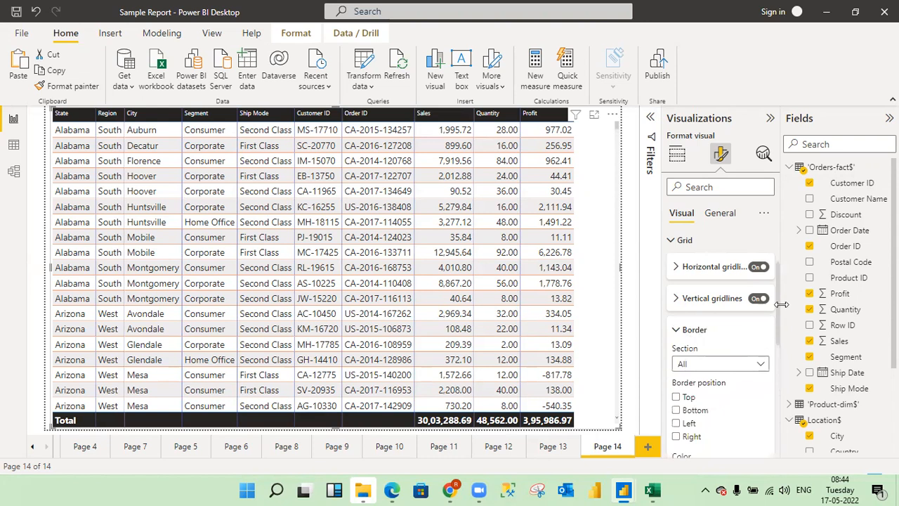
{"action": "left_click_drag", "start_coordinate": [779, 310], "coordinate": [782, 347]}
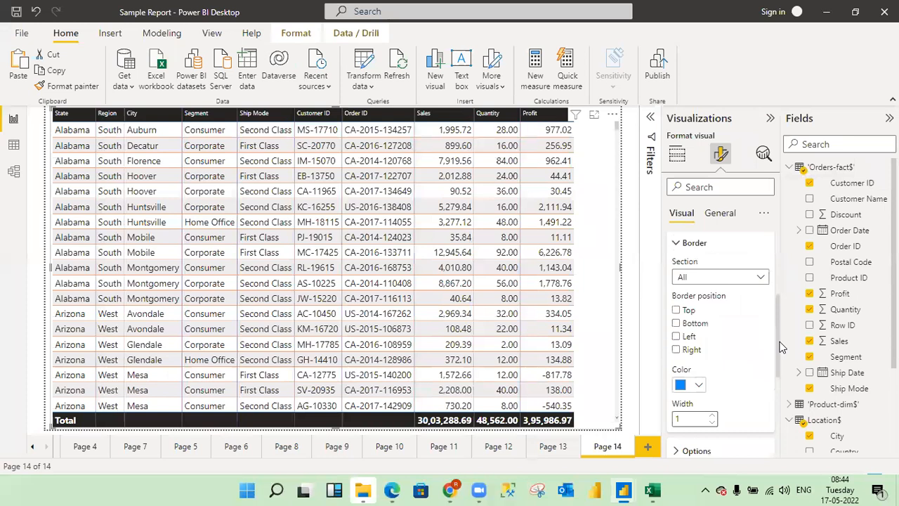
{"action": "left_click", "coordinate": [676, 311]}
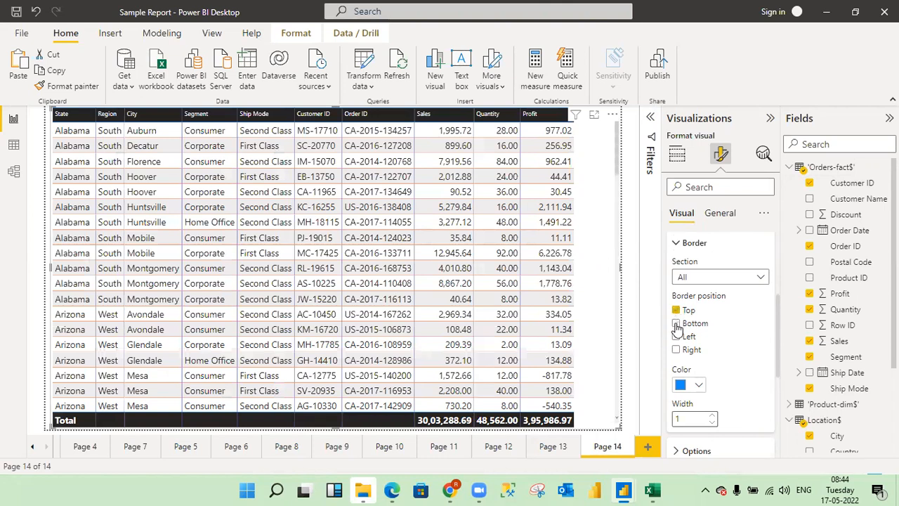
{"action": "left_click", "coordinate": [677, 324]}
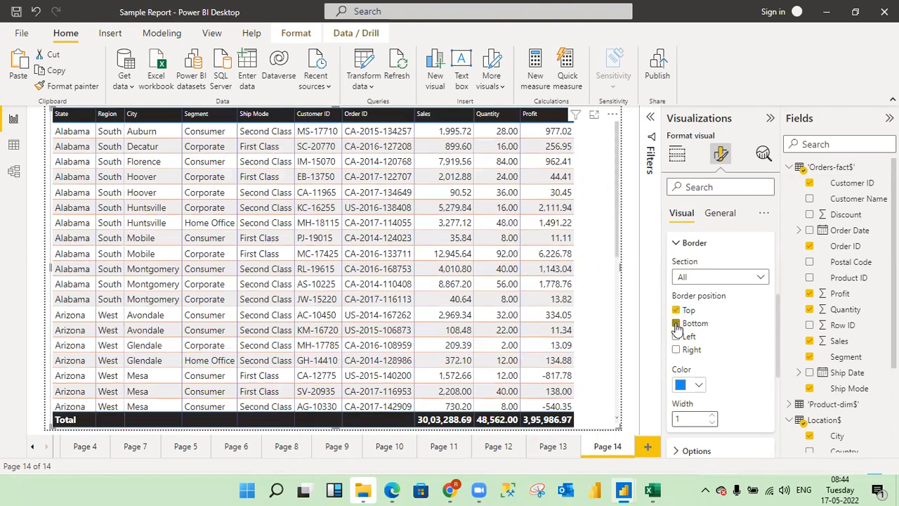
{"action": "left_click", "coordinate": [677, 337]}
{"action": "left_click", "coordinate": [677, 351]}
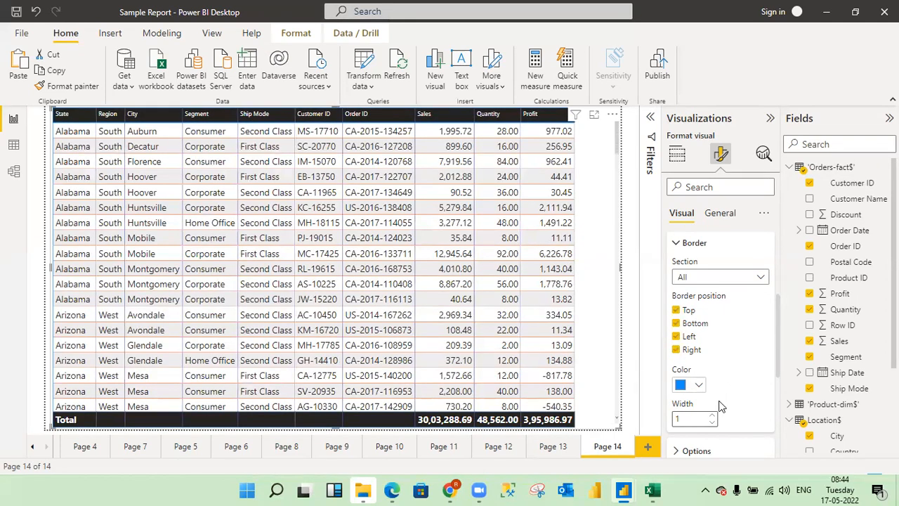
{"action": "left_click", "coordinate": [698, 385]}
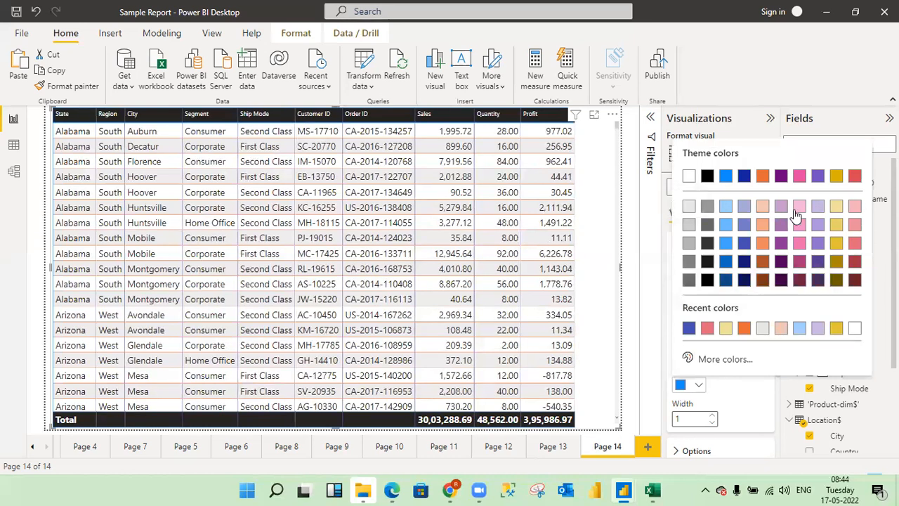
{"action": "left_click", "coordinate": [743, 177]}
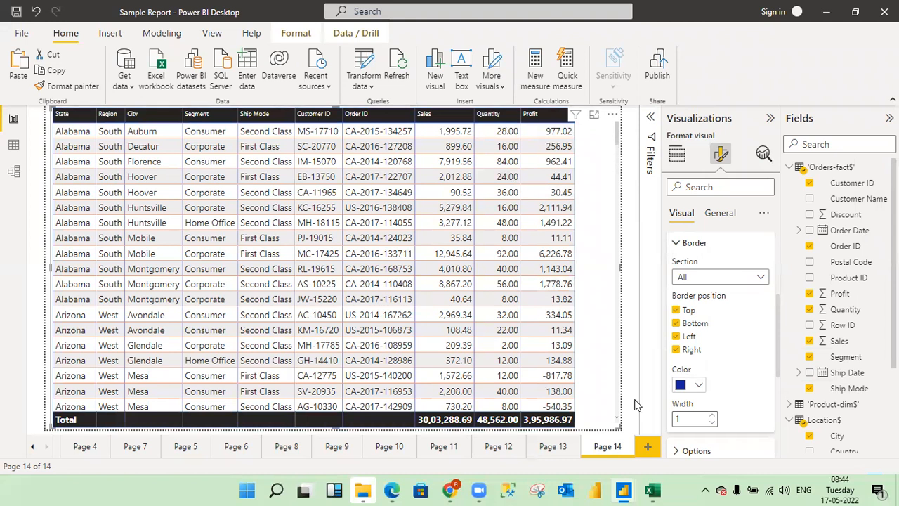
Shrink the table to check its borders, and enlarge it again to fill most of the page
{"action": "left_click_drag", "start_coordinate": [615, 423], "coordinate": [439, 285]}
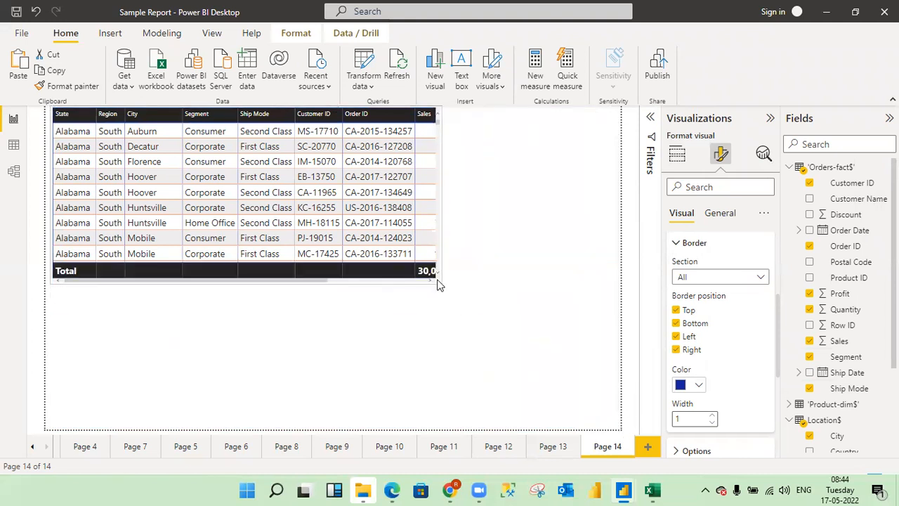
{"action": "left_click", "coordinate": [501, 316]}
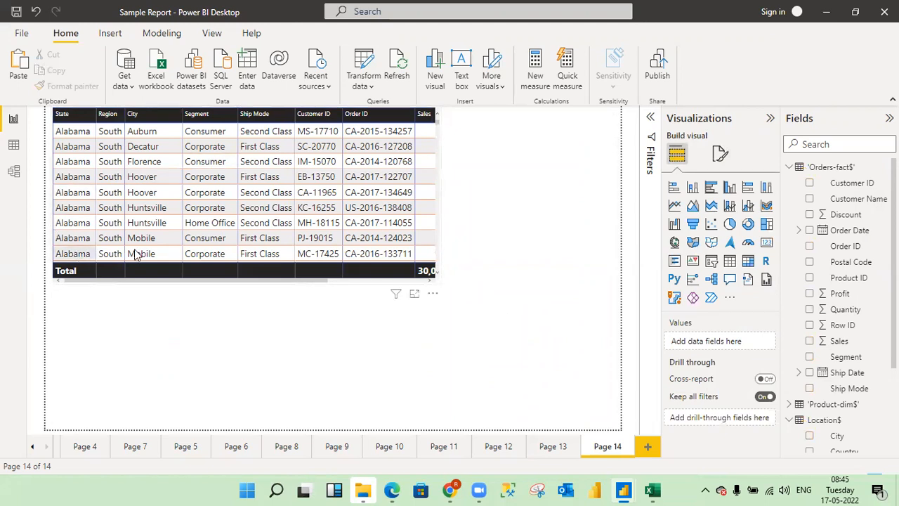
{"action": "left_click", "coordinate": [438, 282]}
{"action": "scroll", "coordinate": [438, 282], "scroll_direction": "down", "scroll_amount": 1}
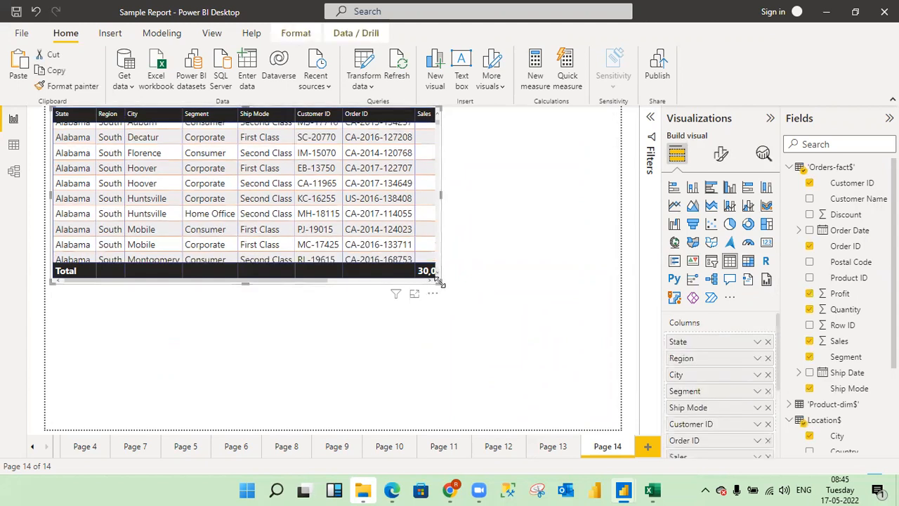
{"action": "left_click_drag", "start_coordinate": [439, 282], "coordinate": [618, 435]}
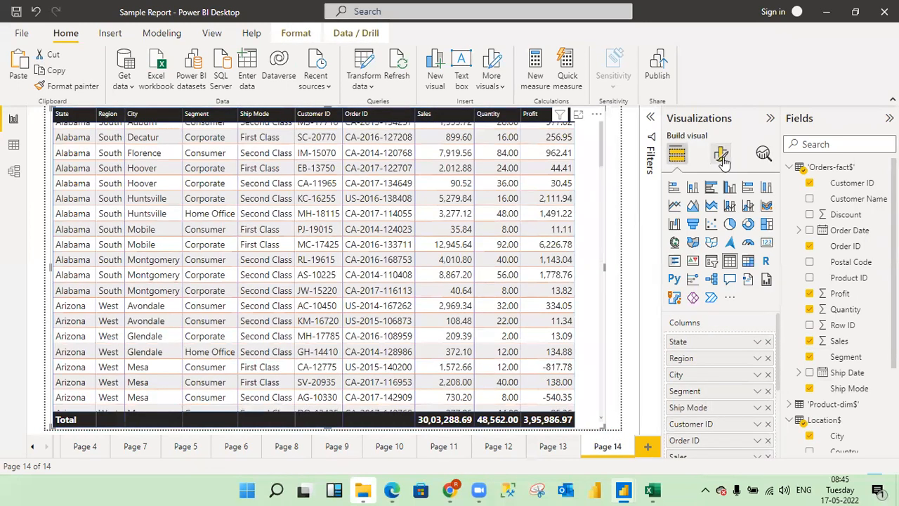
Reopen the table's grid format settings and review the border section, positions and color
{"action": "left_click", "coordinate": [723, 161]}
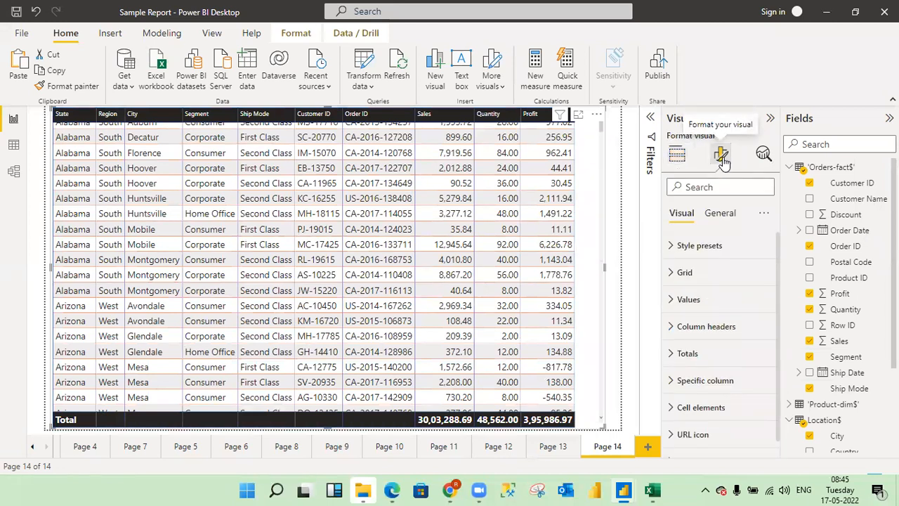
{"action": "left_click", "coordinate": [673, 273]}
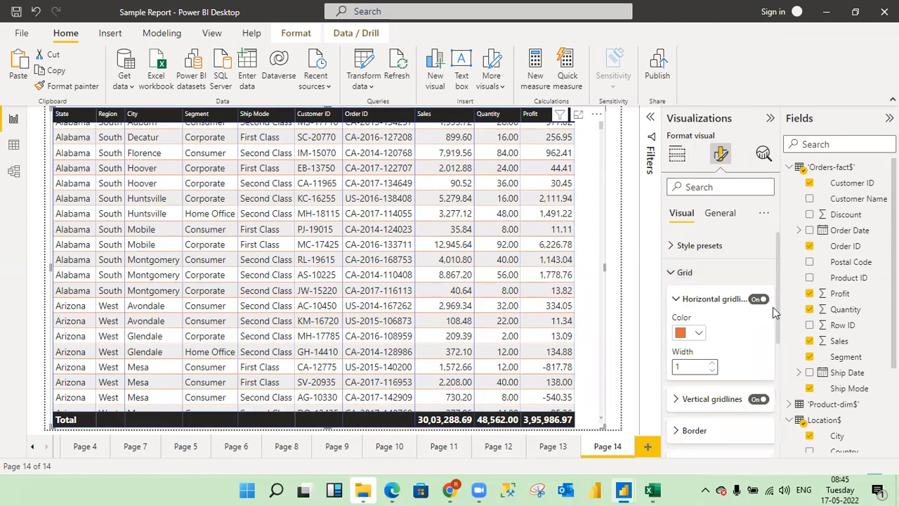
{"action": "left_click", "coordinate": [675, 303]}
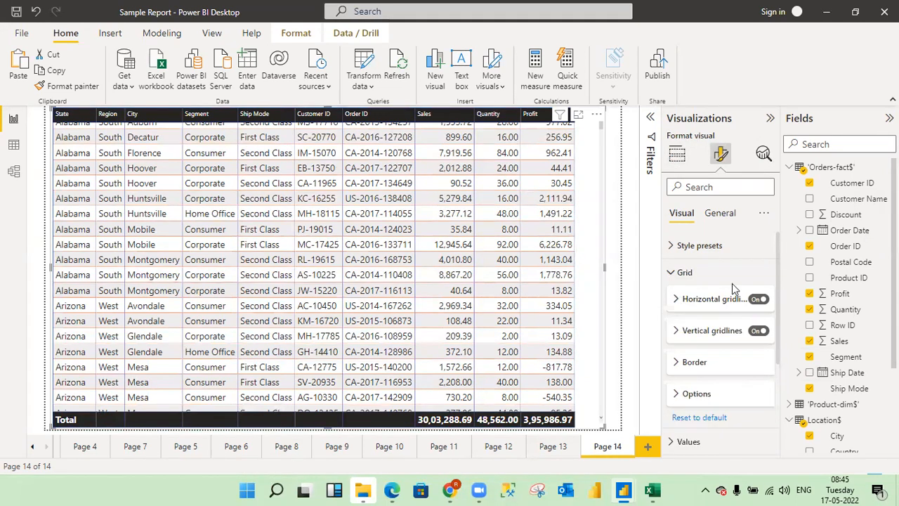
{"action": "left_click", "coordinate": [676, 365]}
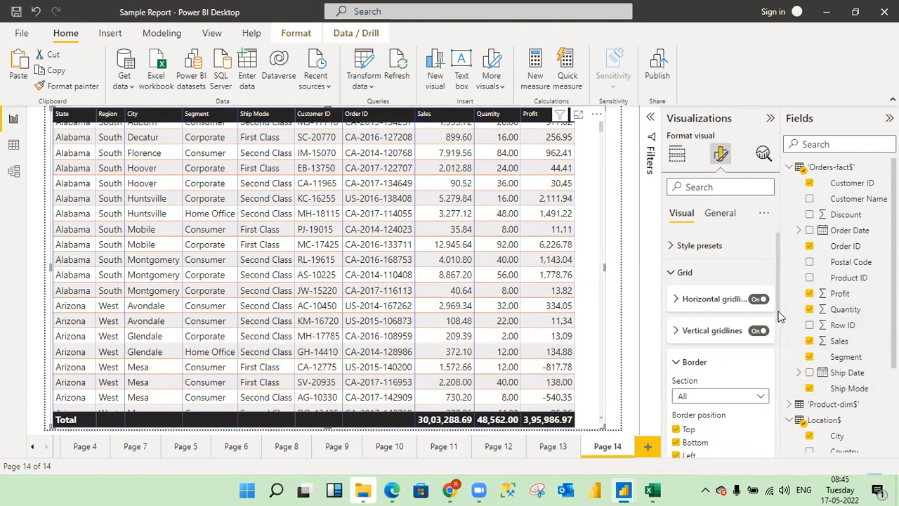
{"action": "left_click_drag", "start_coordinate": [778, 318], "coordinate": [779, 344]}
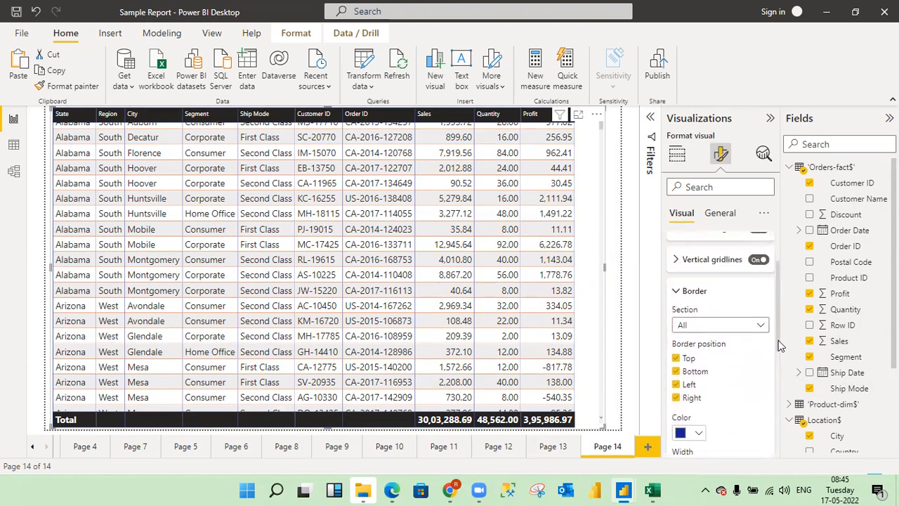
{"action": "left_click", "coordinate": [677, 294]}
Try increasing the table's row padding to 9, 320 and 20 in the grid options
{"action": "left_click", "coordinate": [677, 325]}
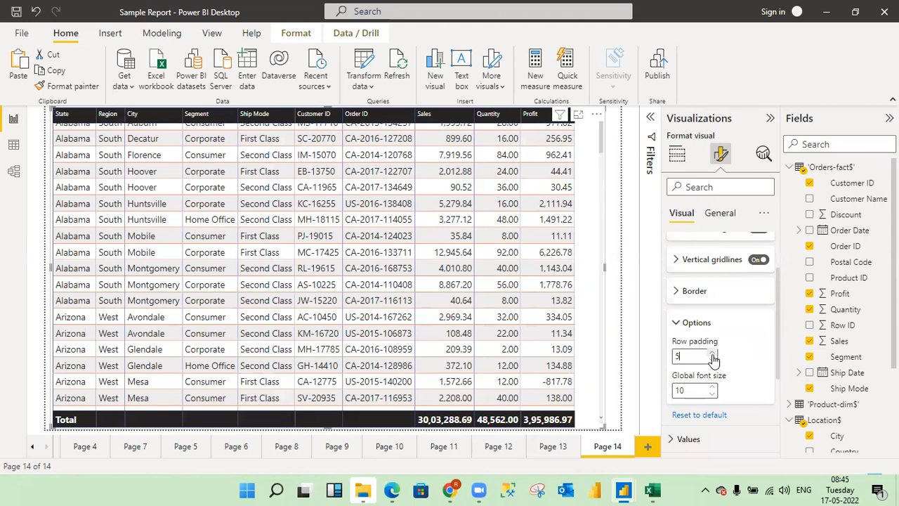
{"action": "left_click", "coordinate": [713, 356]}
{"action": "left_click", "coordinate": [713, 355]}
{"action": "left_click", "coordinate": [713, 356]}
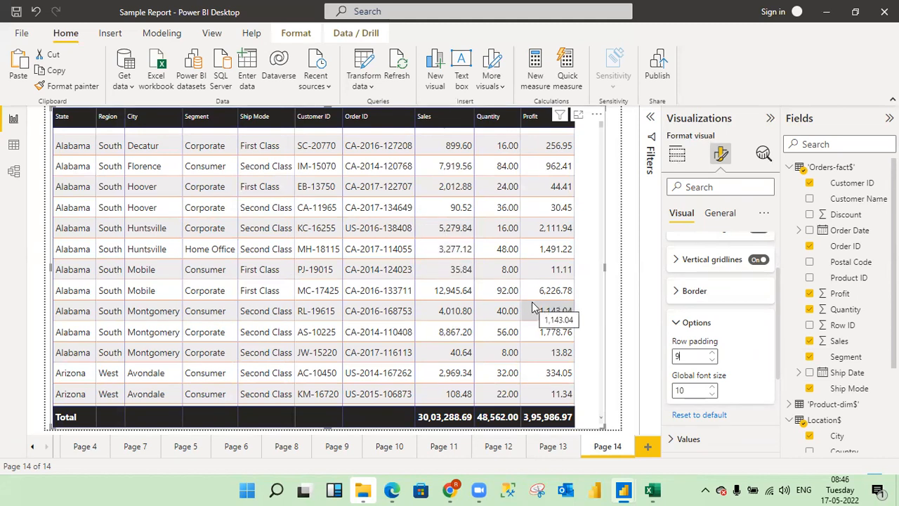
{"action": "key", "text": "BackSpace"}
{"action": "type", "text": "320"}
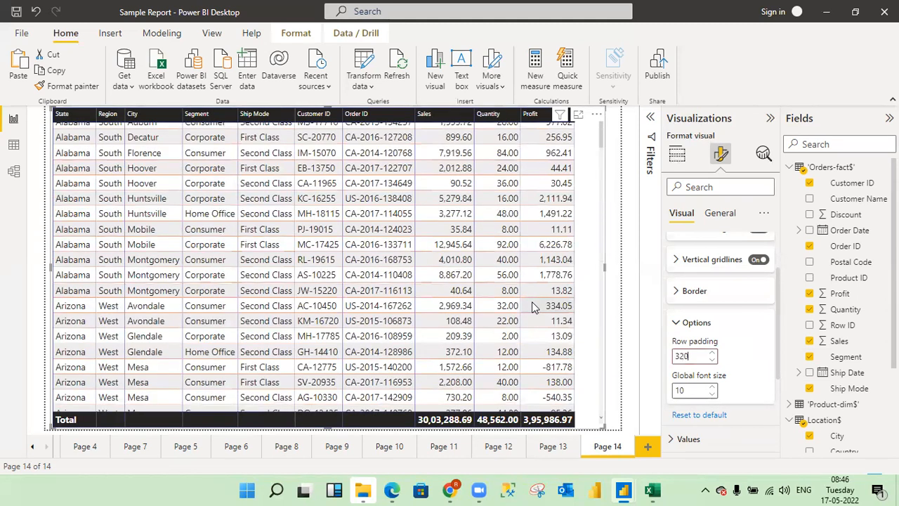
{"action": "key", "text": "BackSpace"}
{"action": "key", "text": "BackSpace"}
{"action": "key", "text": "BackSpace"}
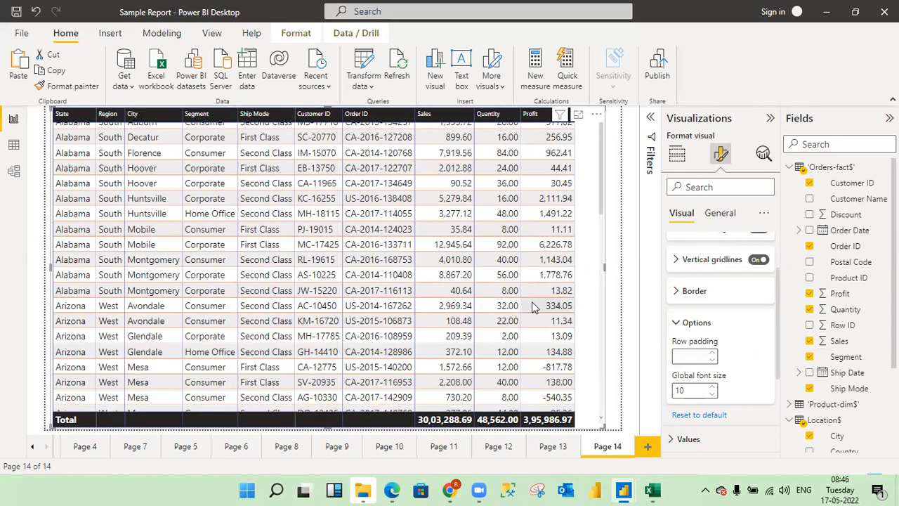
{"action": "type", "text": "20"}
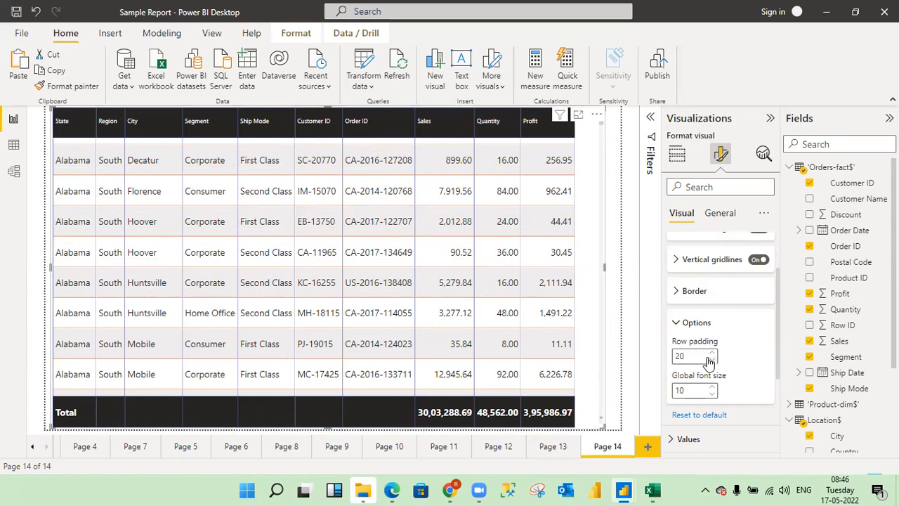
Try a row padding of 35, and set the table's row padding to 5
{"action": "key", "text": "BackSpace"}
{"action": "key", "text": "BackSpace"}
{"action": "type", "text": "35"}
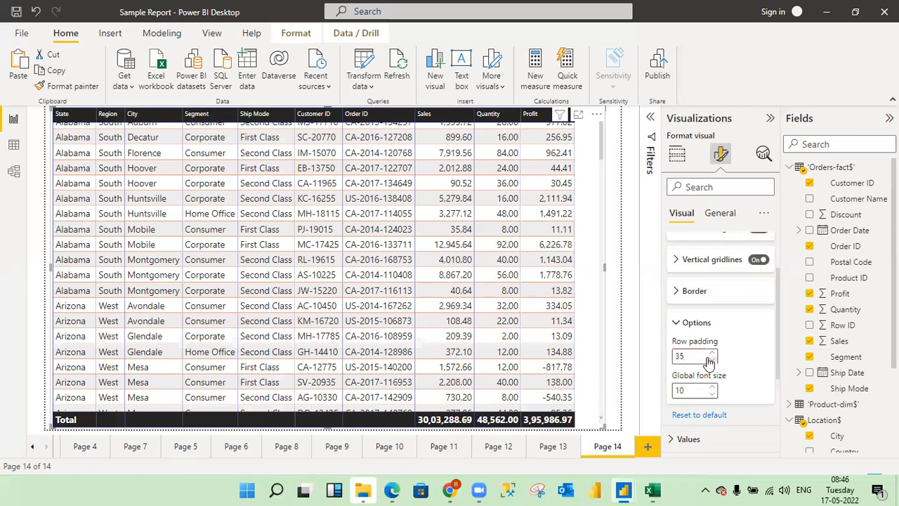
{"action": "key", "text": "BackSpace"}
{"action": "type", "text": "5"}
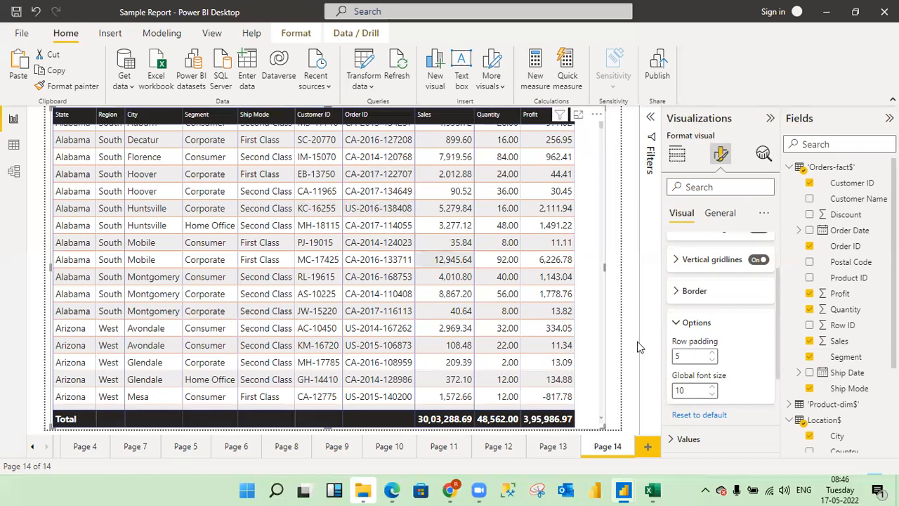
Set the table's global font size to 20, increase it to 24, and collapse the grid settings
{"action": "left_click", "coordinate": [695, 389]}
{"action": "type", "text": "1"}
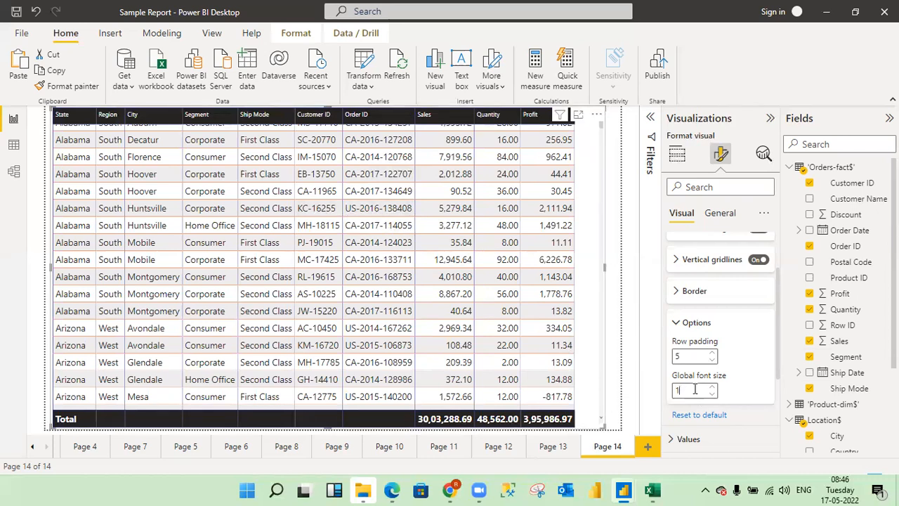
{"action": "type", "text": "2"}
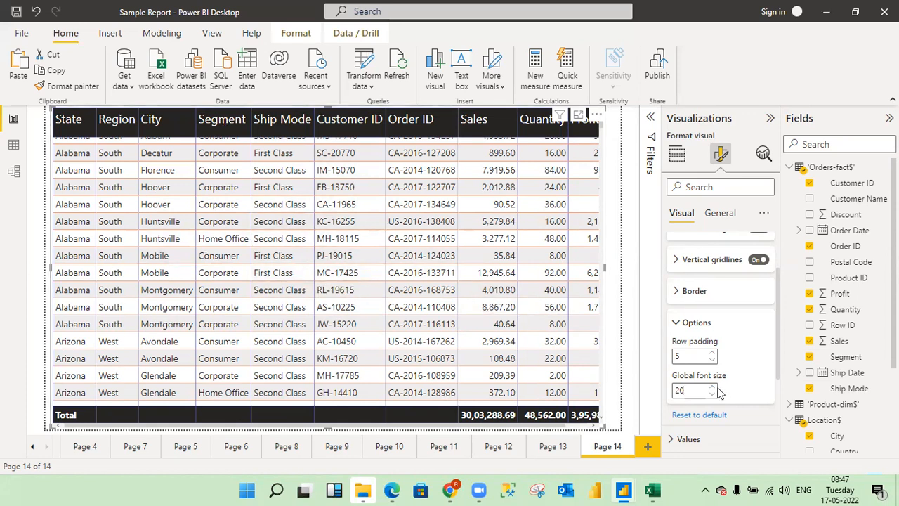
{"action": "left_click", "coordinate": [701, 389]}
{"action": "left_click", "coordinate": [712, 390]}
{"action": "left_click", "coordinate": [712, 390]}
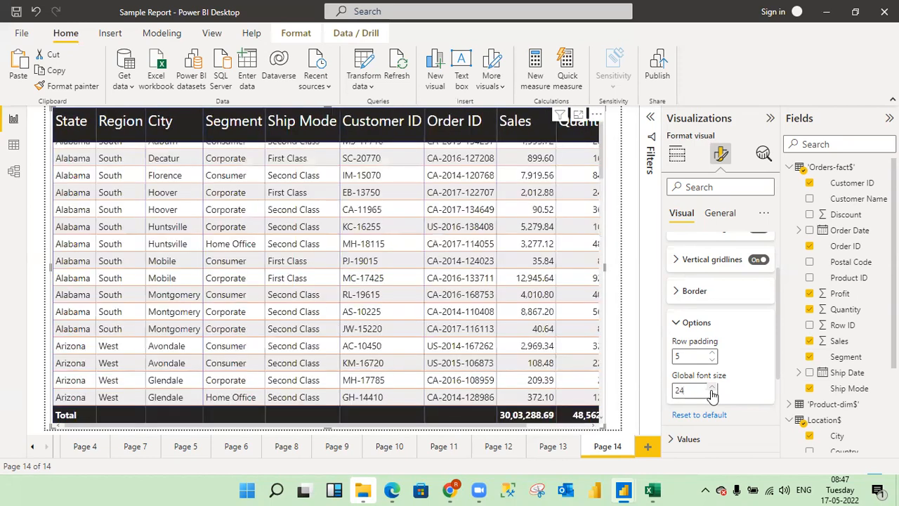
{"action": "left_click_drag", "start_coordinate": [780, 341], "coordinate": [777, 244]}
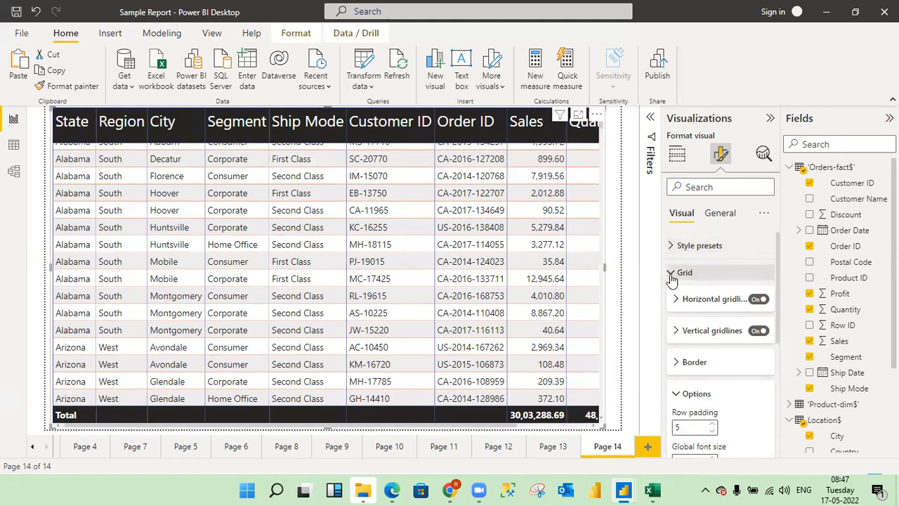
{"action": "left_click", "coordinate": [677, 394]}
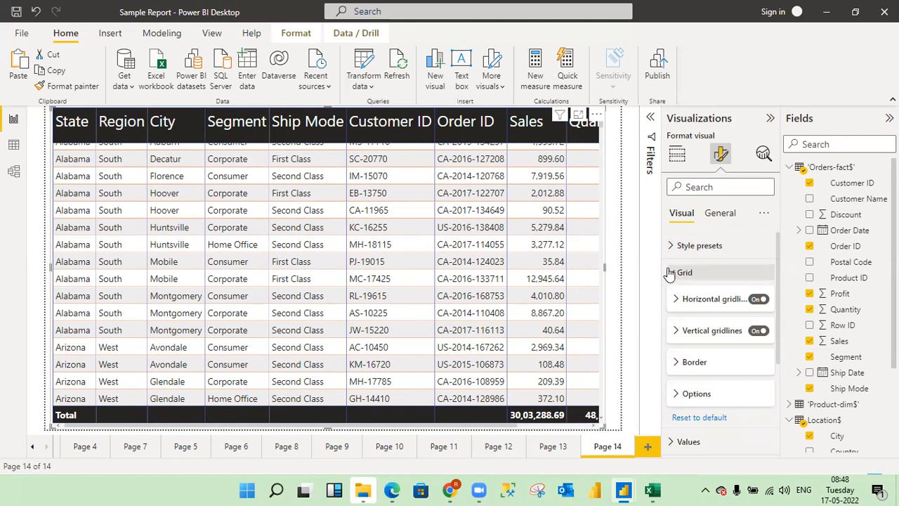
{"action": "left_click", "coordinate": [674, 273]}
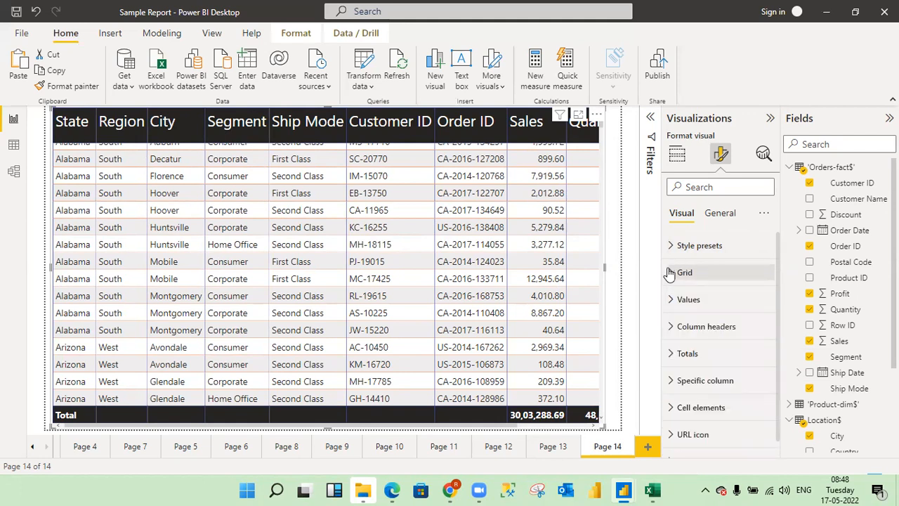
{"action": "left_click", "coordinate": [676, 153]}
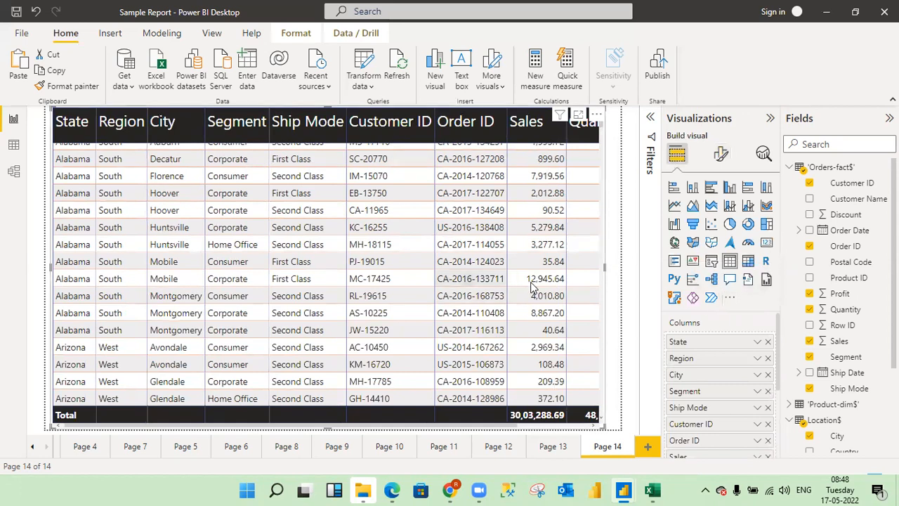
{"action": "left_click", "coordinate": [719, 156]}
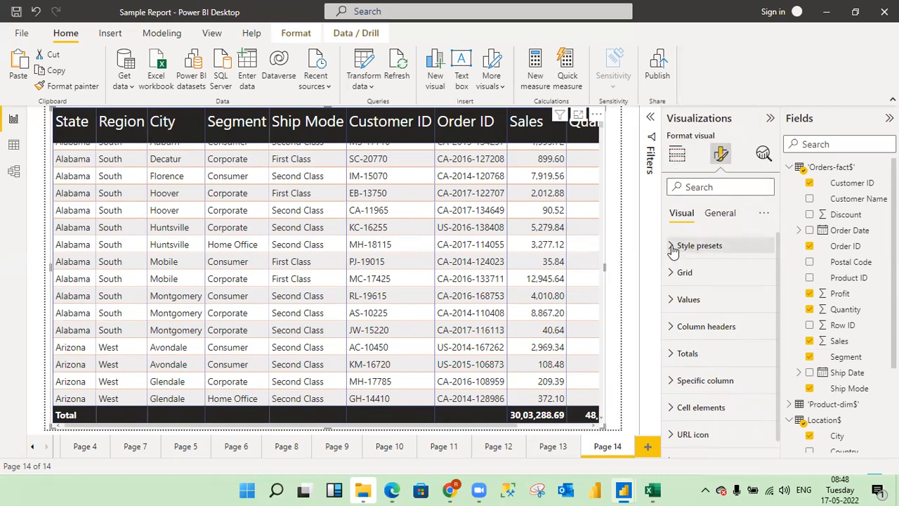
{"action": "mouse_move", "coordinate": [630, 491]}
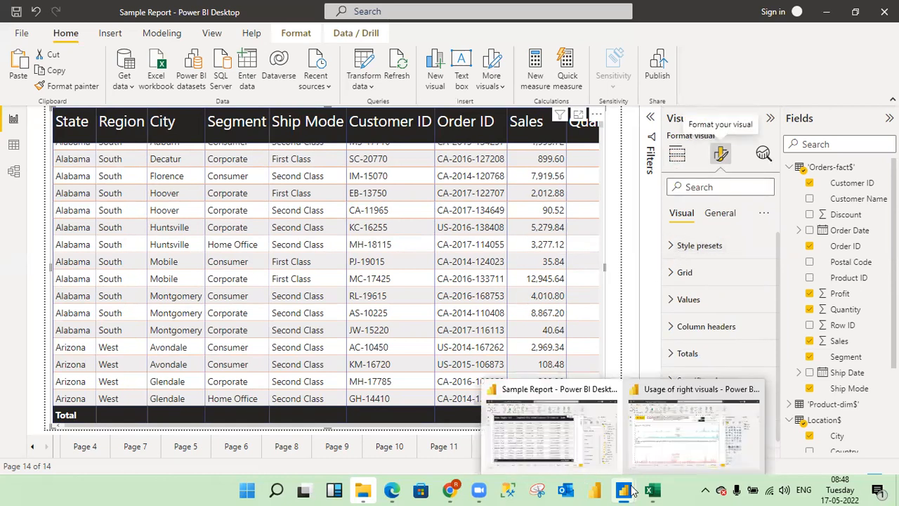